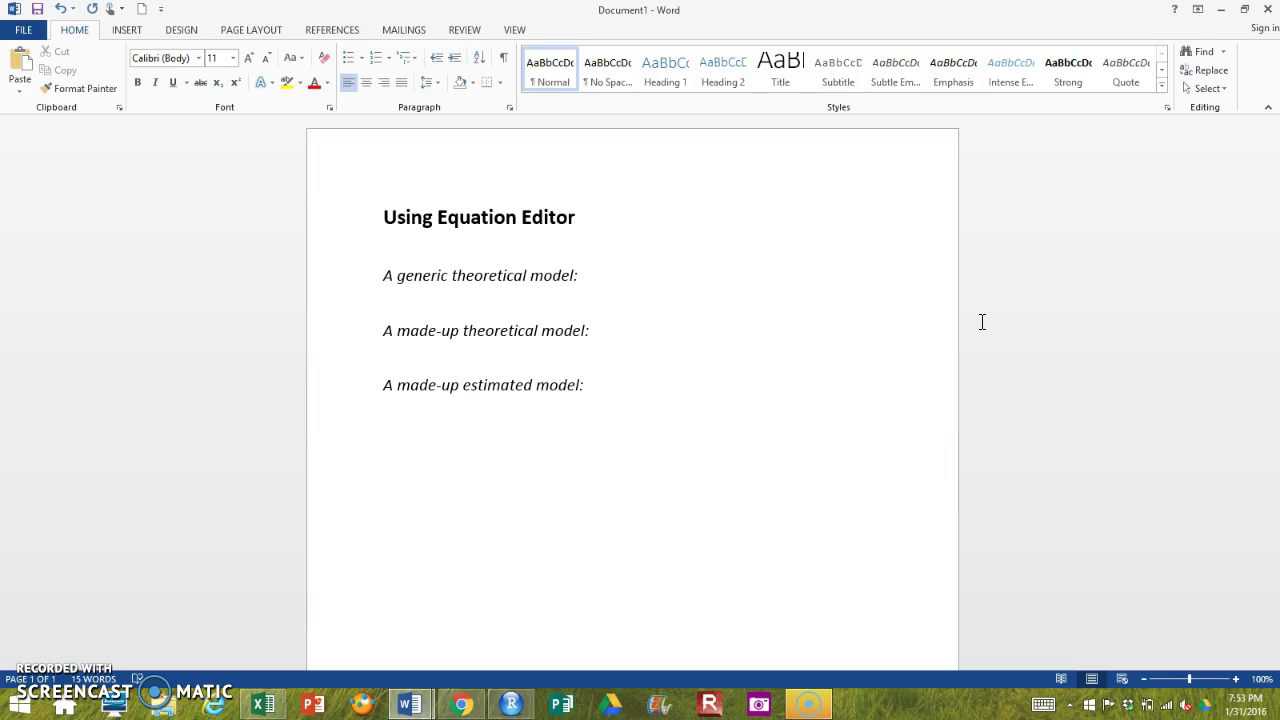
Add a line below the title and write Y = B₀ as plain text, with the 0 as a subscript
{"action": "left_click", "coordinate": [966, 297]}
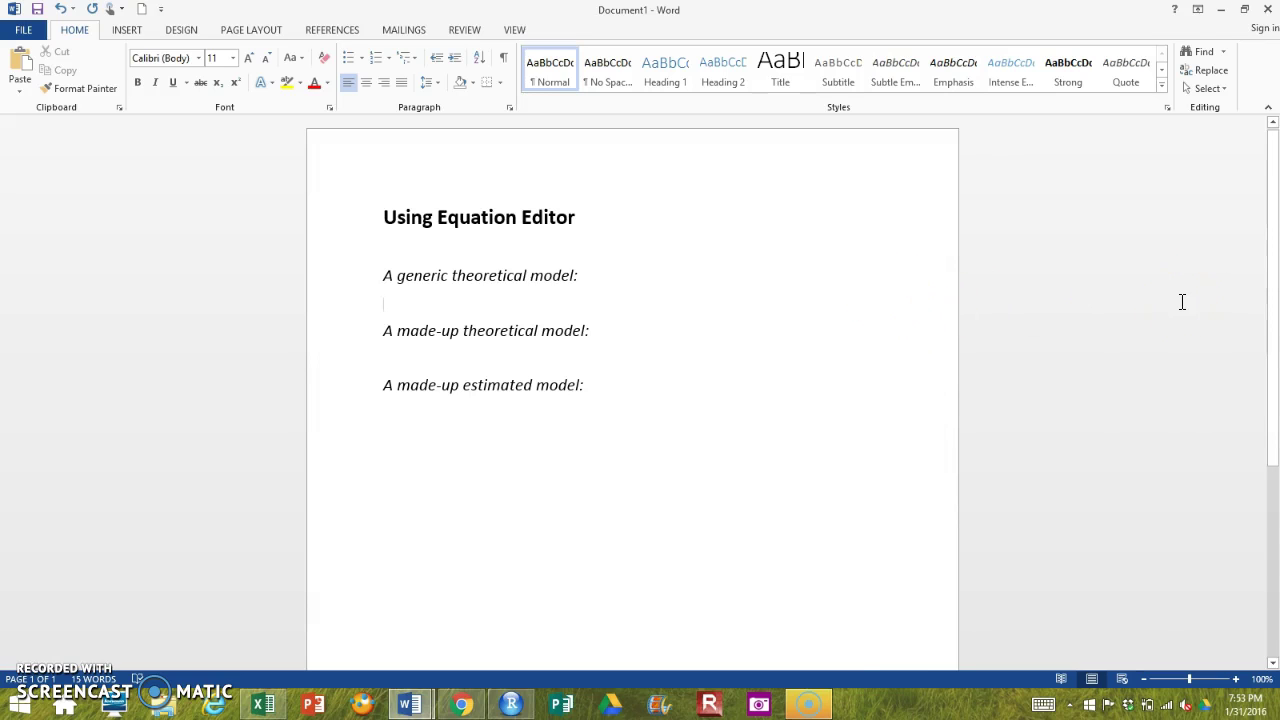
{"action": "left_click", "coordinate": [490, 245]}
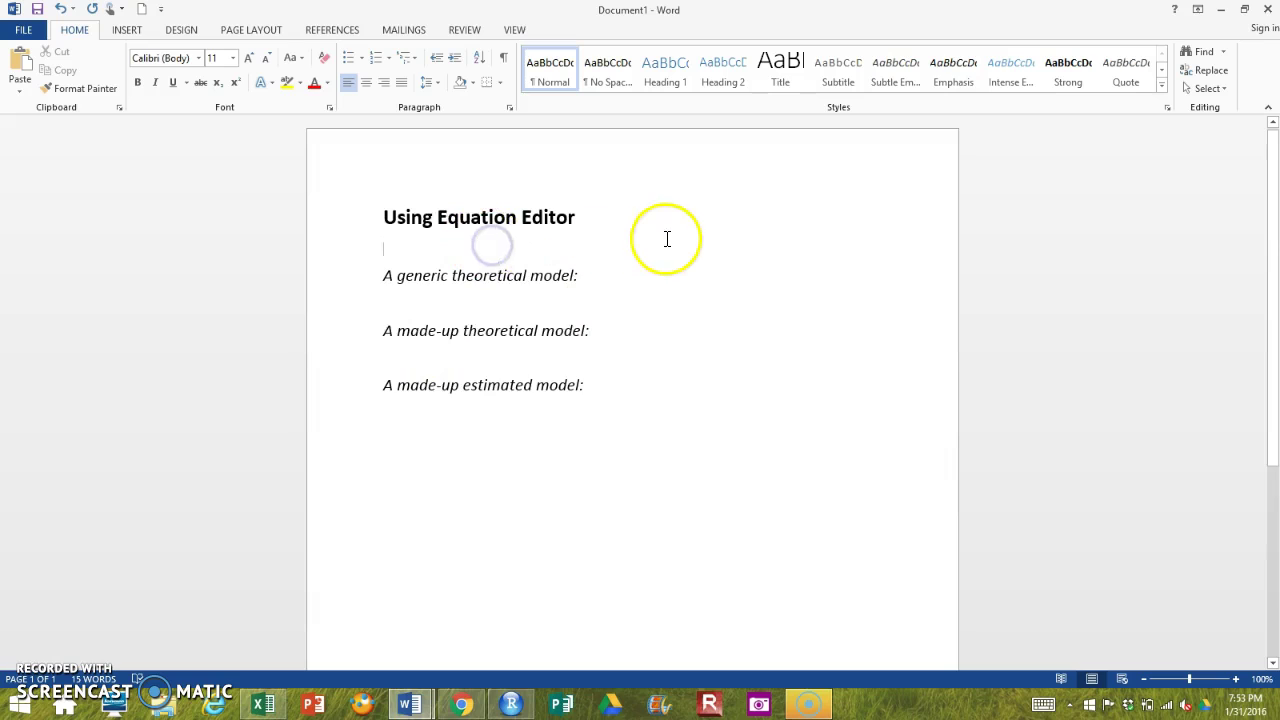
{"action": "key", "text": "Return"}
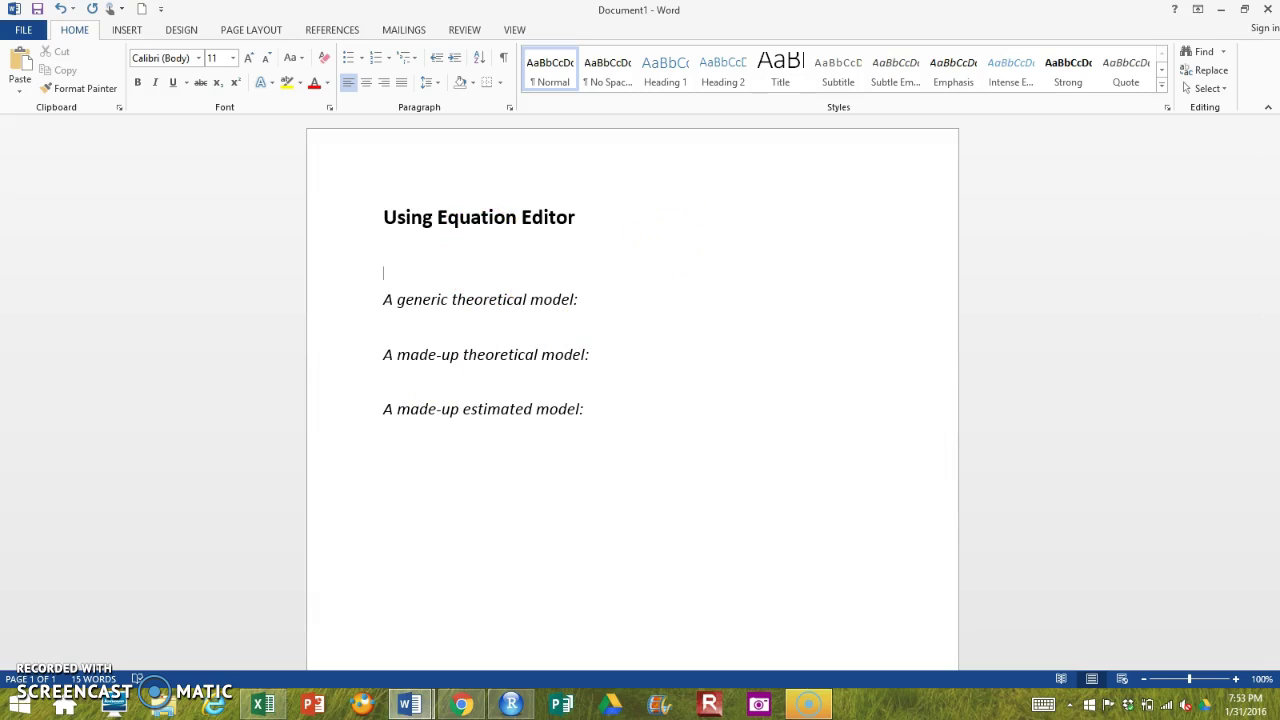
{"action": "type", "text": "Y"}
{"action": "type", "text": " ="}
{"action": "type", "text": " Beta"}
{"action": "key", "text": "BackSpace"}
{"action": "key", "text": "BackSpace"}
{"action": "key", "text": "BackSpace"}
{"action": "key", "text": "ctrl+shift+equal"}
{"action": "key", "text": "ctrl+equal"}
{"action": "type", "text": "0"}
{"action": "key", "text": "ctrl+equal"}
Continue the plain-text equation with + B₁*X₁ + e, setting both 1s as subscripts
{"action": "type", "text": "+ B"}
{"action": "key", "text": "ctrl+equal"}
{"action": "type", "text": "1"}
{"action": "key", "text": "ctrl+equal"}
{"action": "type", "text": "B1*X"}
{"action": "key", "text": "ctrl+equal"}
{"action": "type", "text": "1"}
{"action": "key", "text": "ctrl+equal"}
{"action": "type", "text": "+ e"}
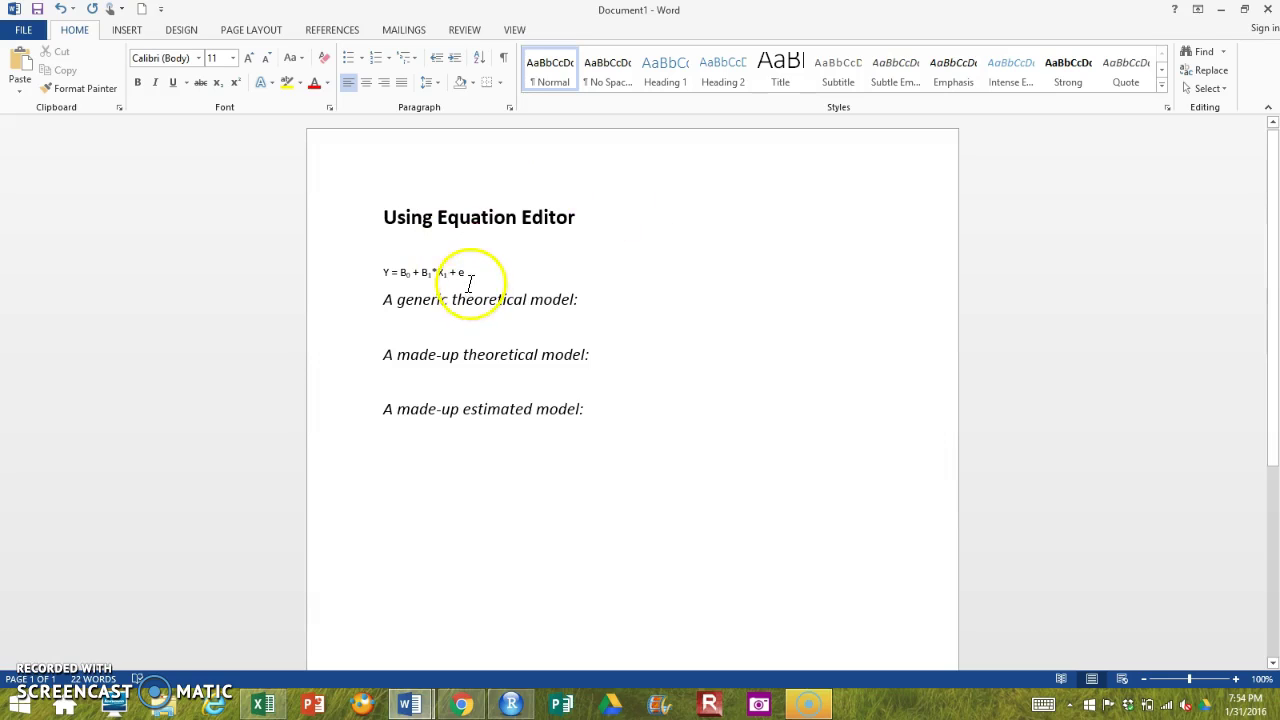
Delete the plain-text equation line above the generic theoretical model heading
{"action": "left_click", "coordinate": [405, 273]}
{"action": "left_click", "coordinate": [424, 273]}
{"action": "left_click", "coordinate": [460, 272]}
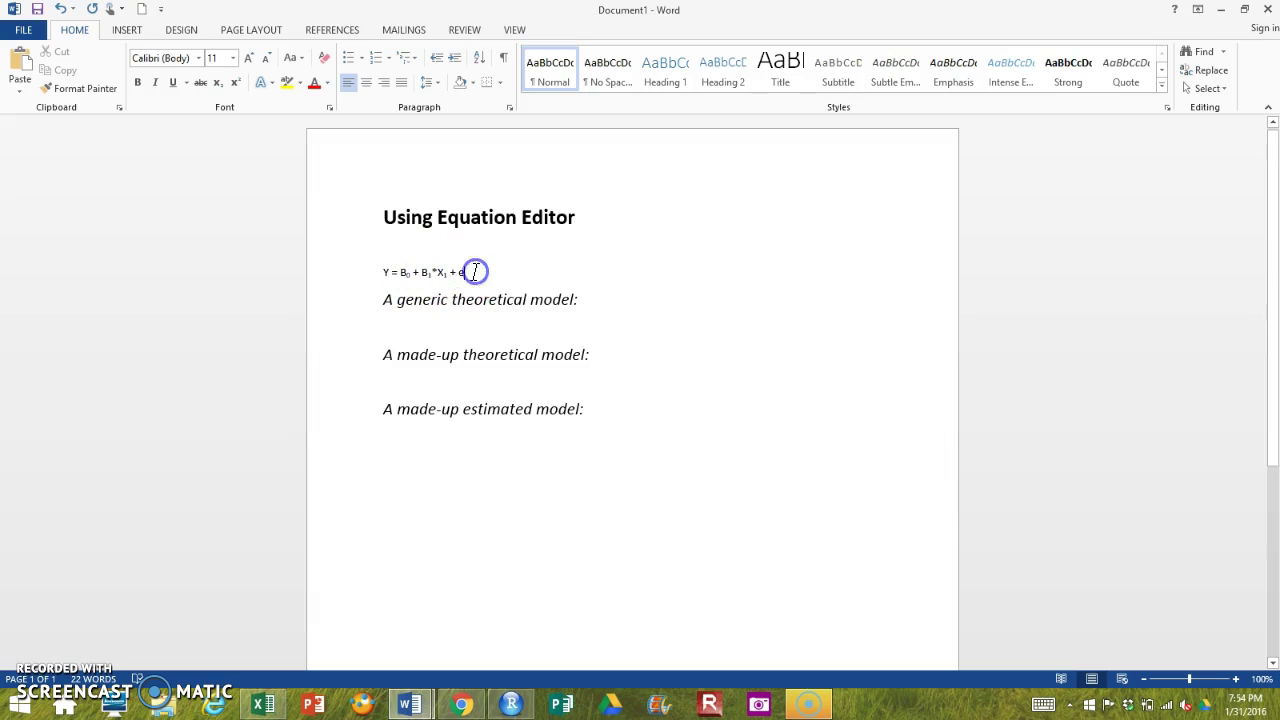
{"action": "left_click", "coordinate": [470, 327]}
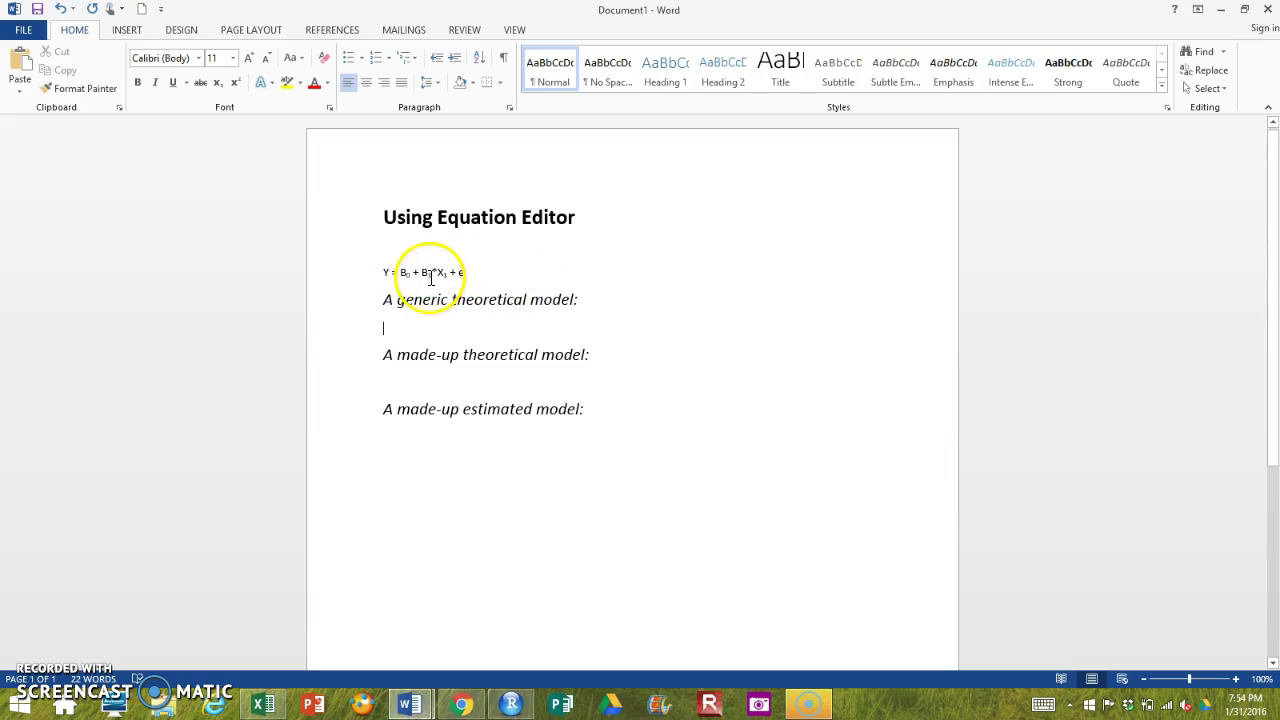
{"action": "left_click", "coordinate": [374, 274]}
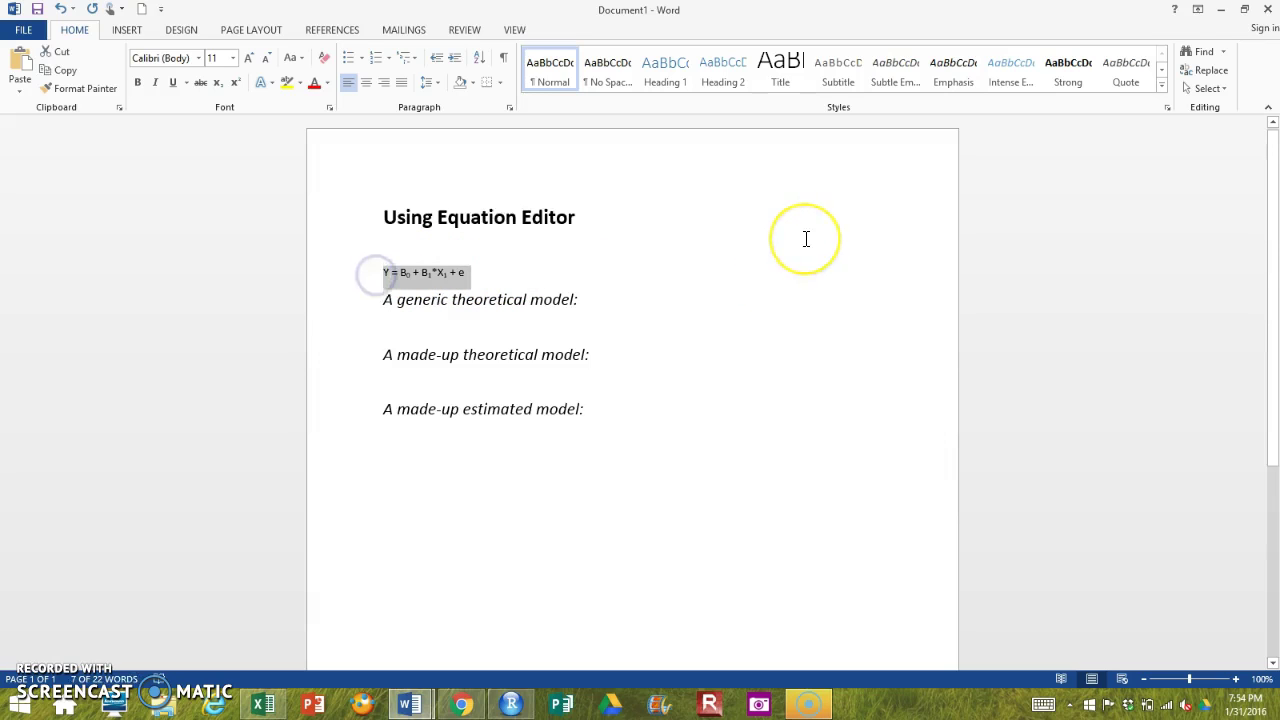
{"action": "key", "text": "Delete"}
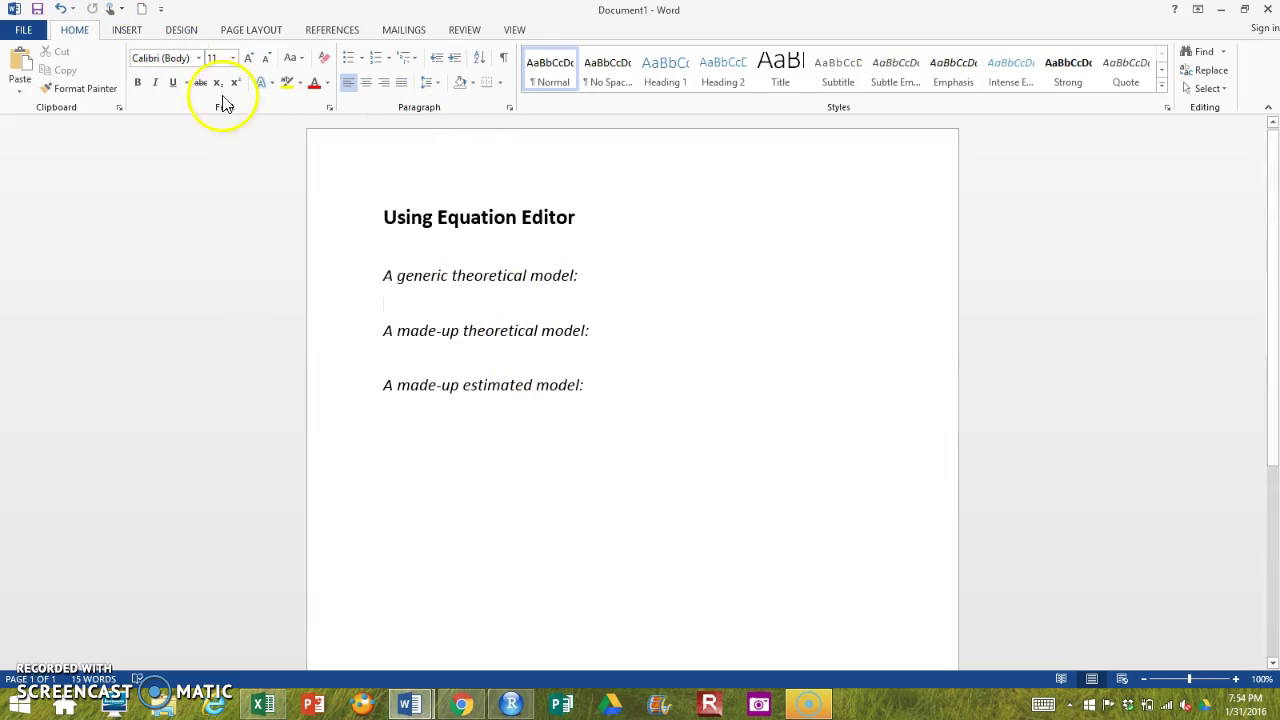
Insert a new blank equation on the line under the generic theoretical model heading
{"action": "left_click", "coordinate": [126, 32]}
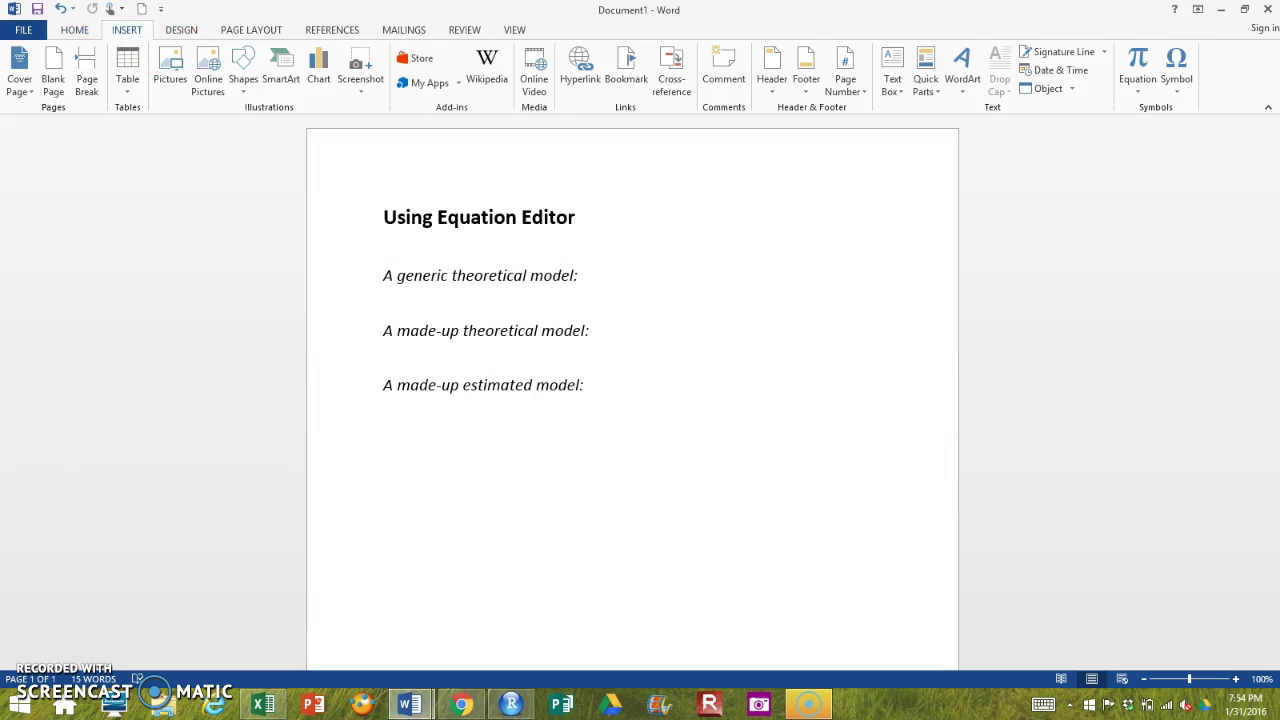
{"action": "left_click", "coordinate": [1142, 86]}
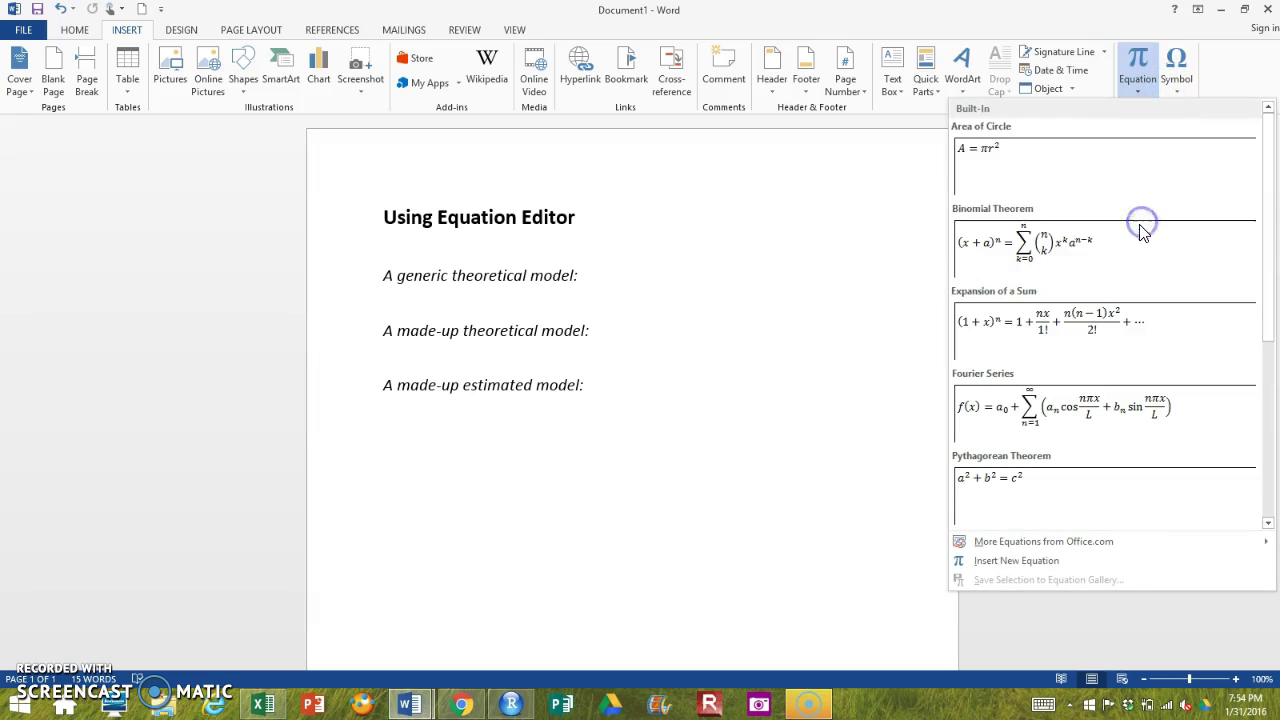
{"action": "left_click_drag", "start_coordinate": [1266, 154], "coordinate": [1250, 110]}
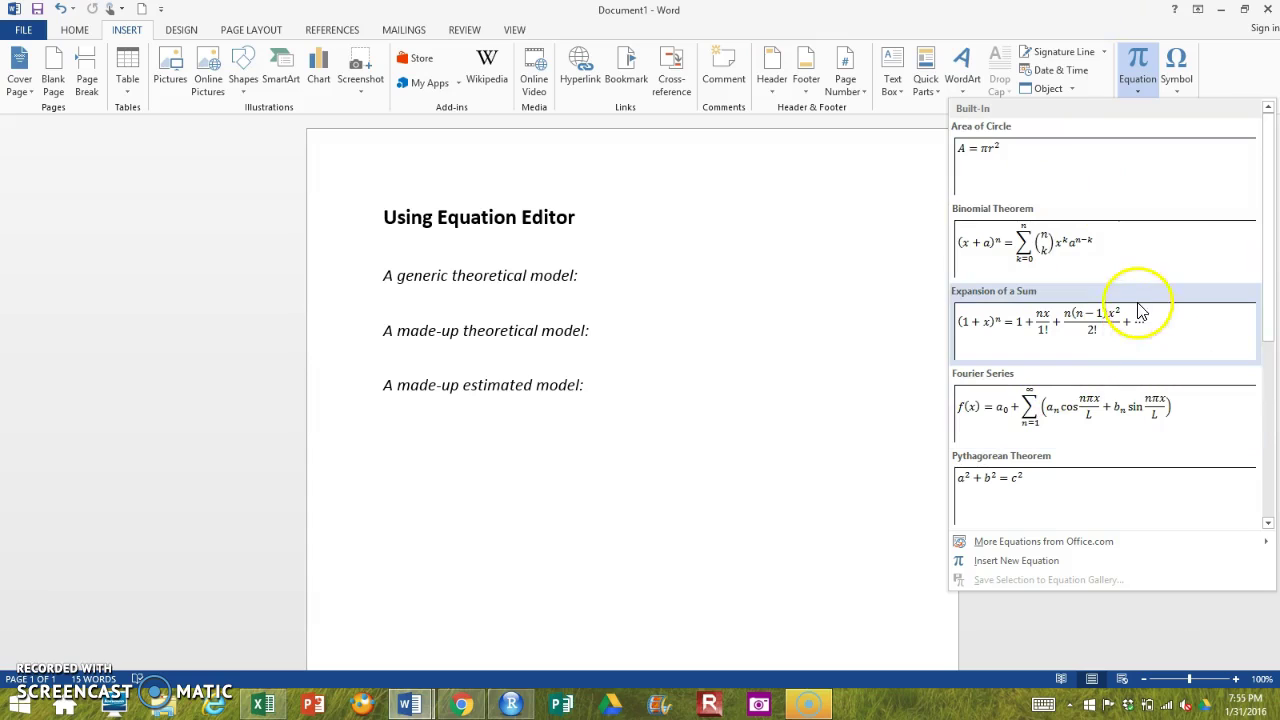
{"action": "left_click", "coordinate": [1138, 88]}
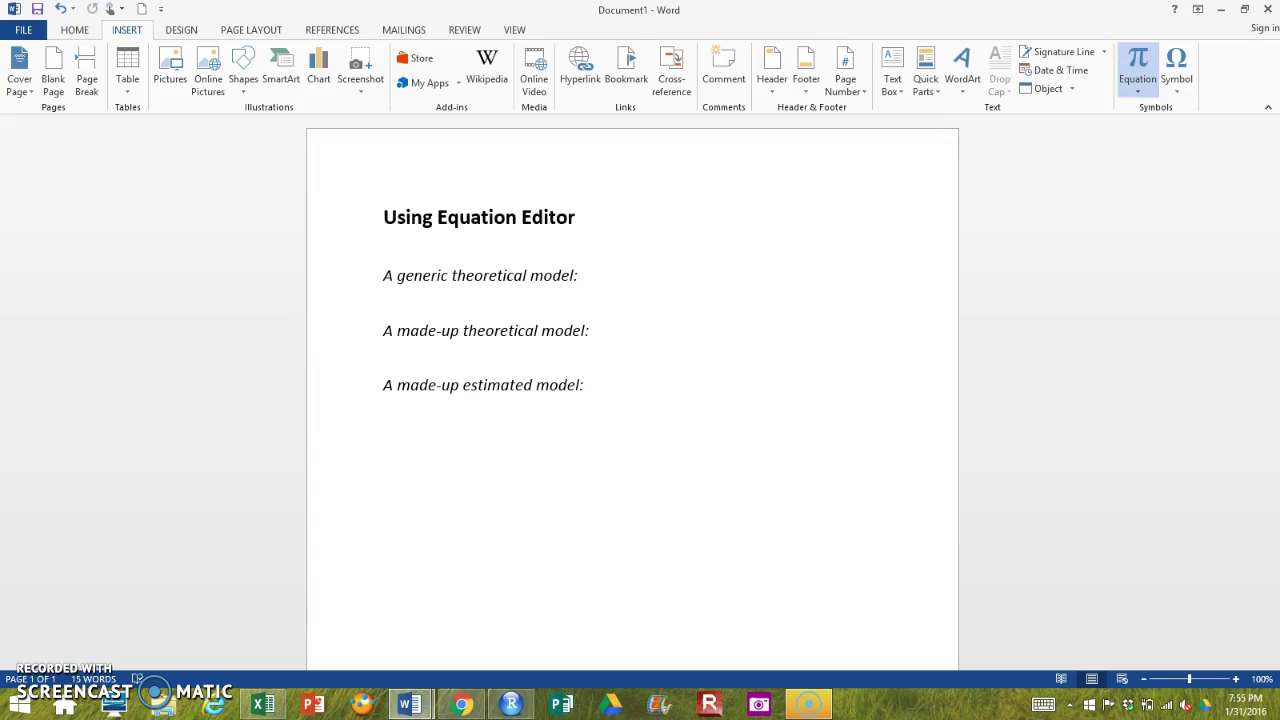
{"action": "left_click", "coordinate": [1146, 58]}
{"action": "left_click", "coordinate": [1146, 58]}
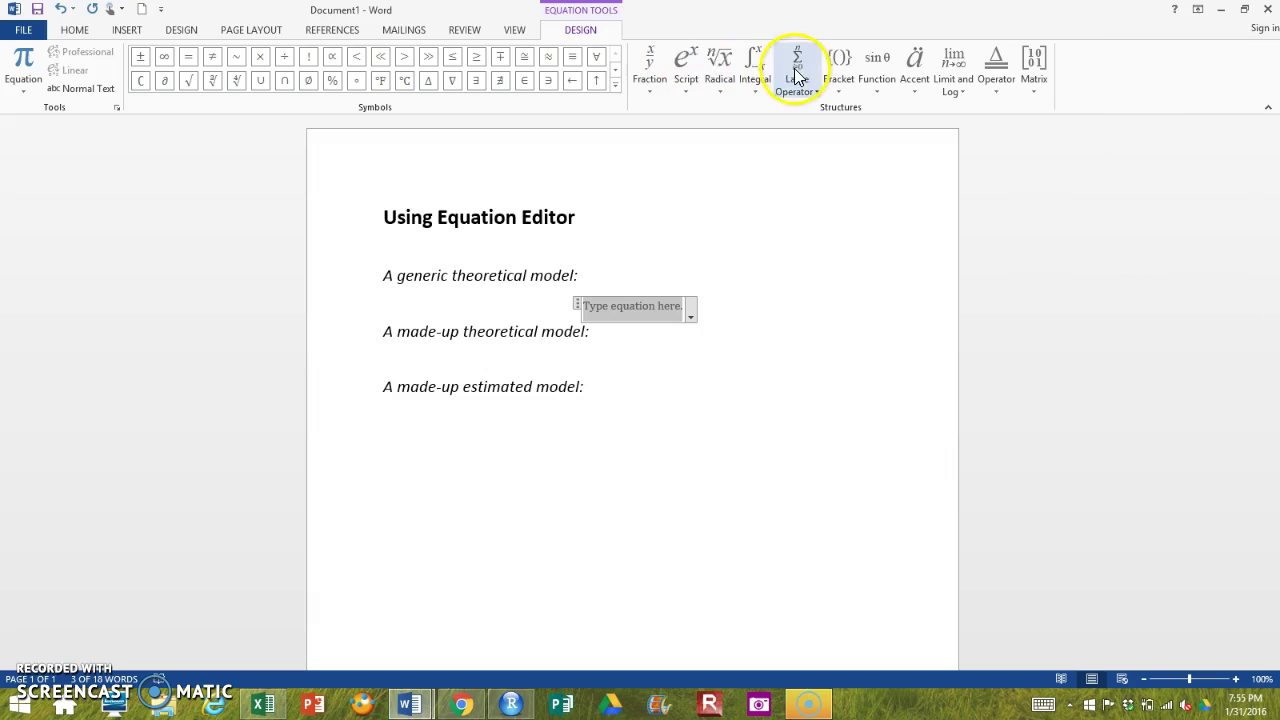
Examine the Fraction, Script, Radical and Accent structures available for building the equation
{"action": "left_click", "coordinate": [651, 65]}
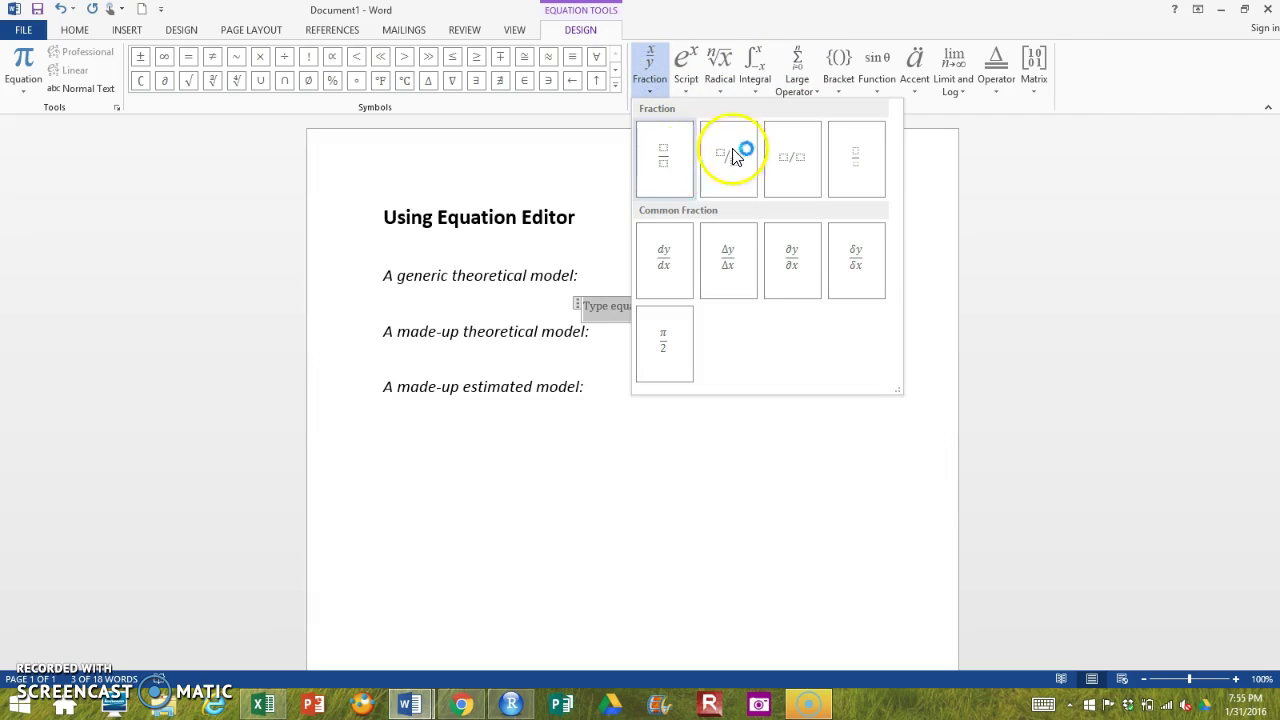
{"action": "left_click", "coordinate": [663, 65]}
{"action": "left_click", "coordinate": [668, 74]}
{"action": "left_click", "coordinate": [687, 77]}
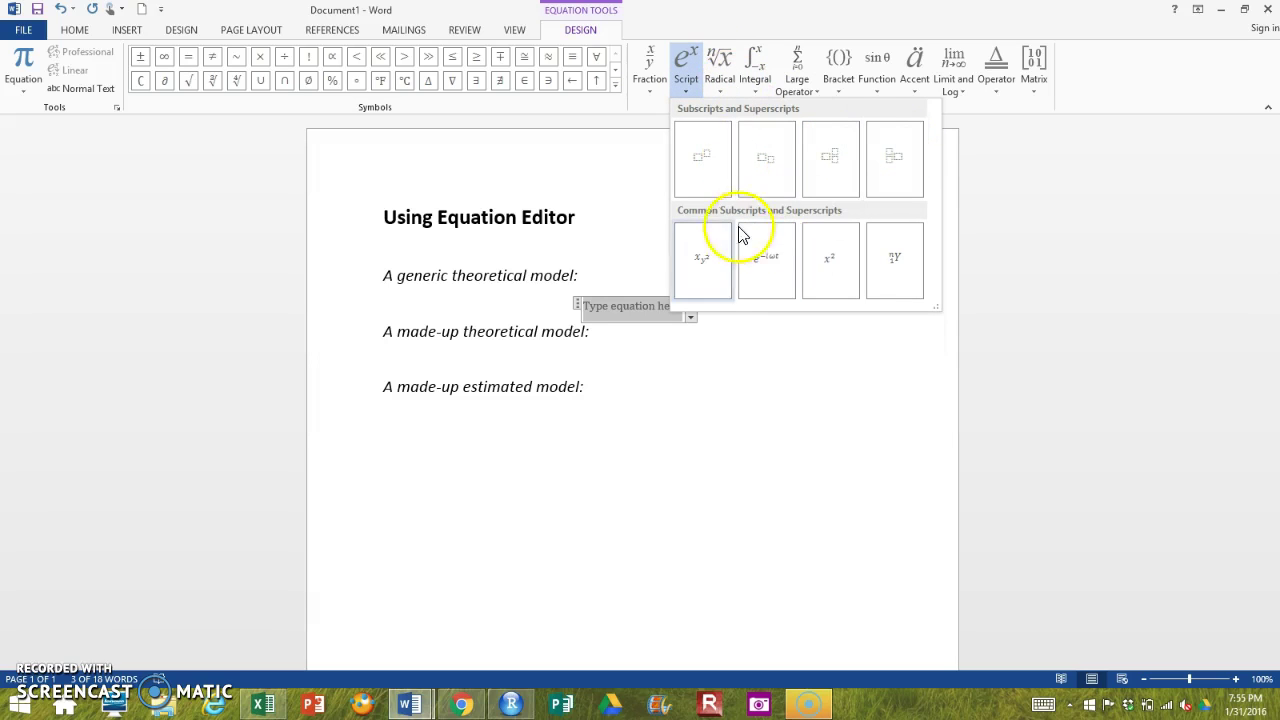
{"action": "left_click", "coordinate": [690, 86]}
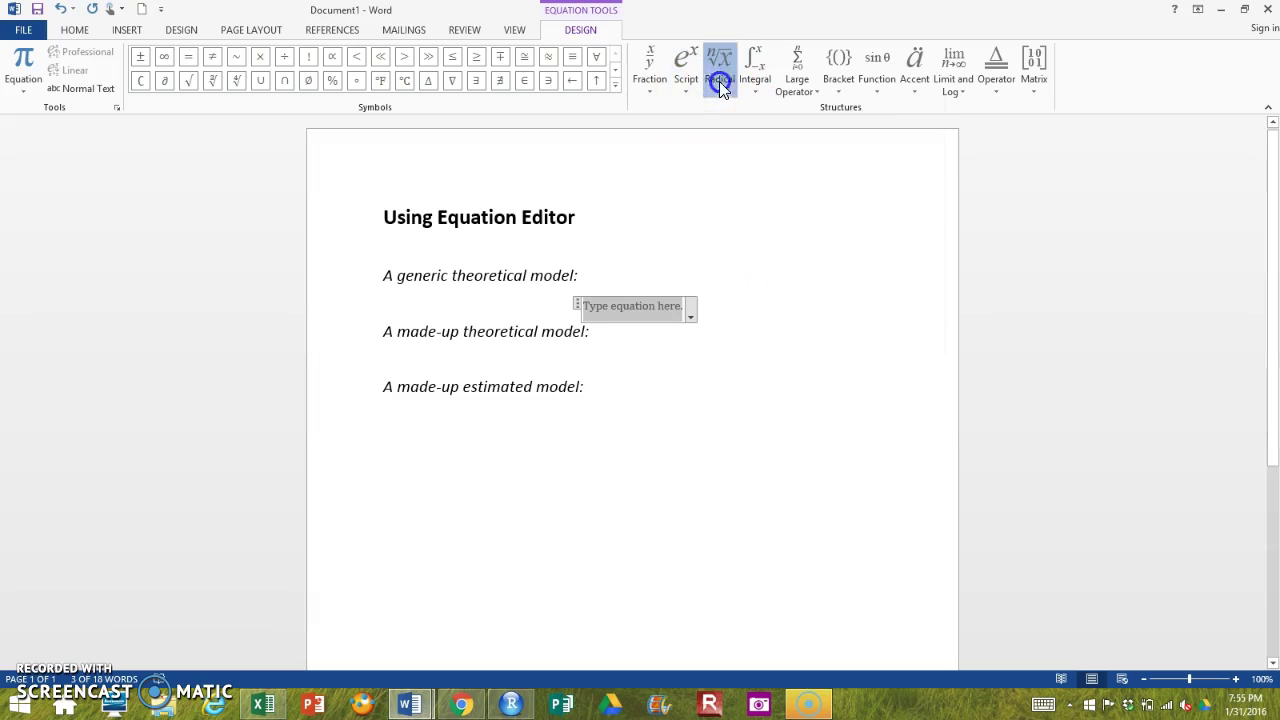
{"action": "left_click", "coordinate": [719, 81]}
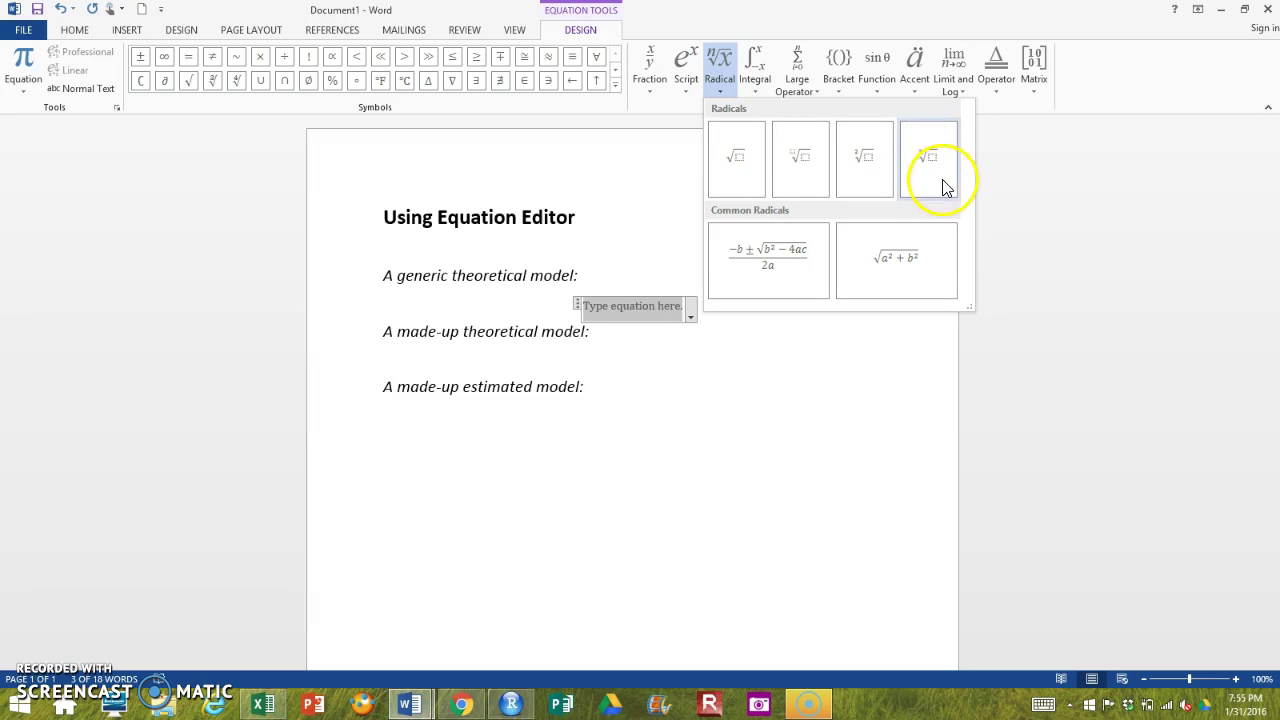
{"action": "left_click", "coordinate": [720, 84]}
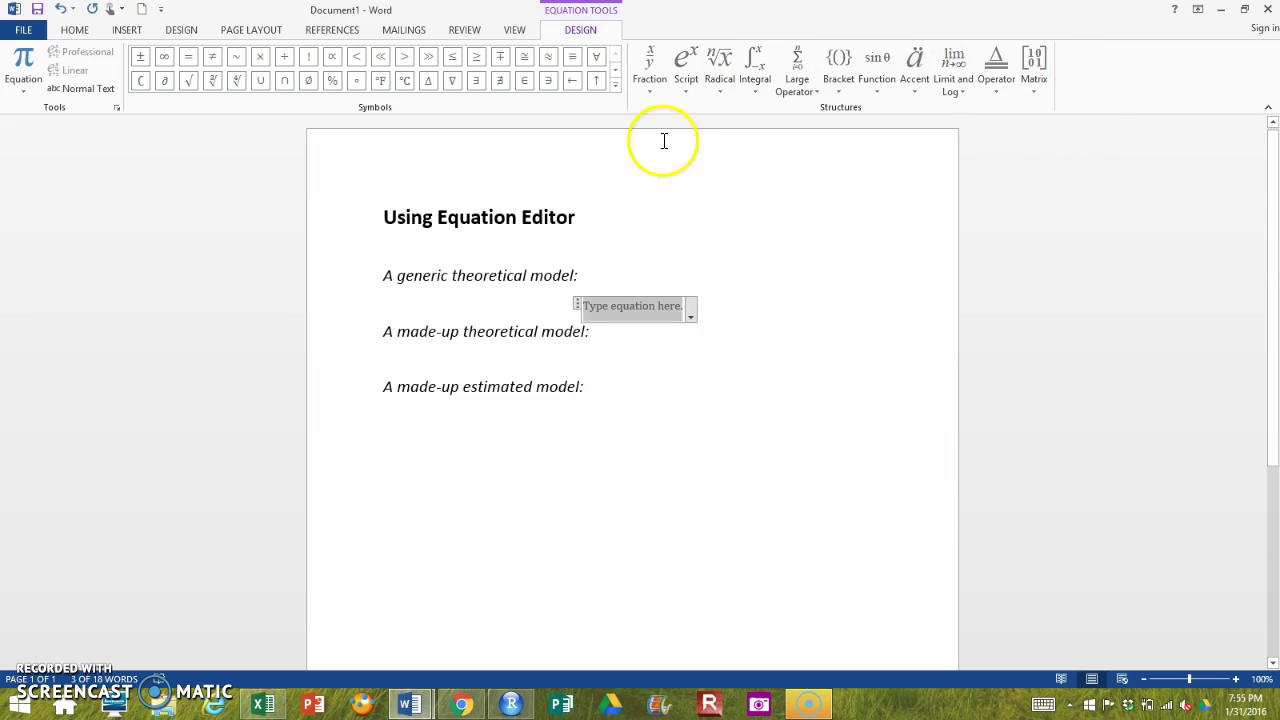
{"action": "left_click", "coordinate": [650, 90]}
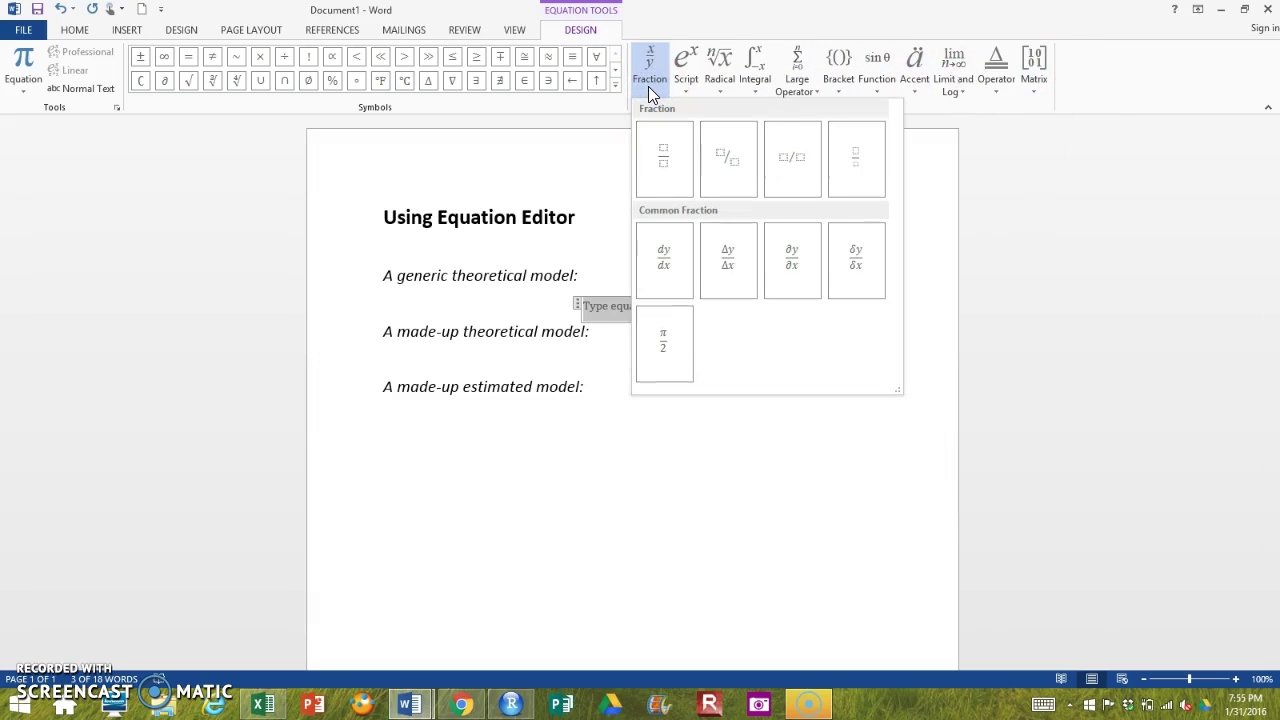
{"action": "left_click", "coordinate": [648, 86]}
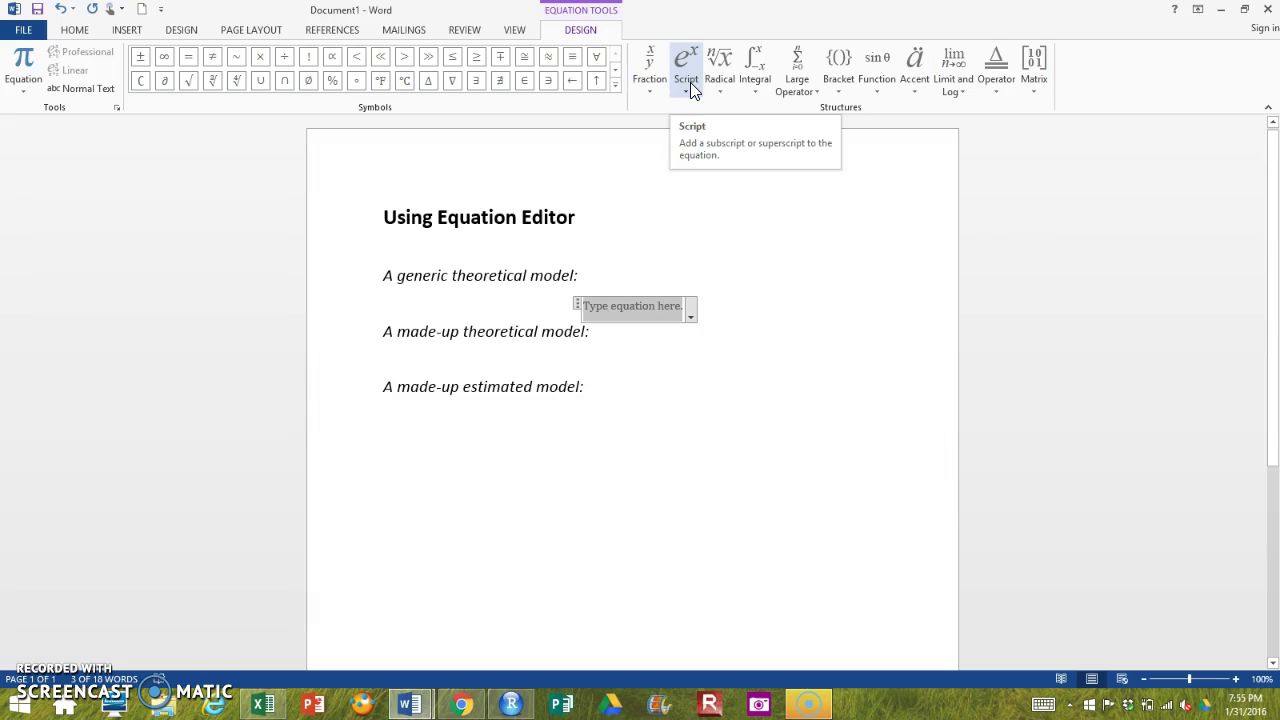
{"action": "left_click", "coordinate": [690, 82]}
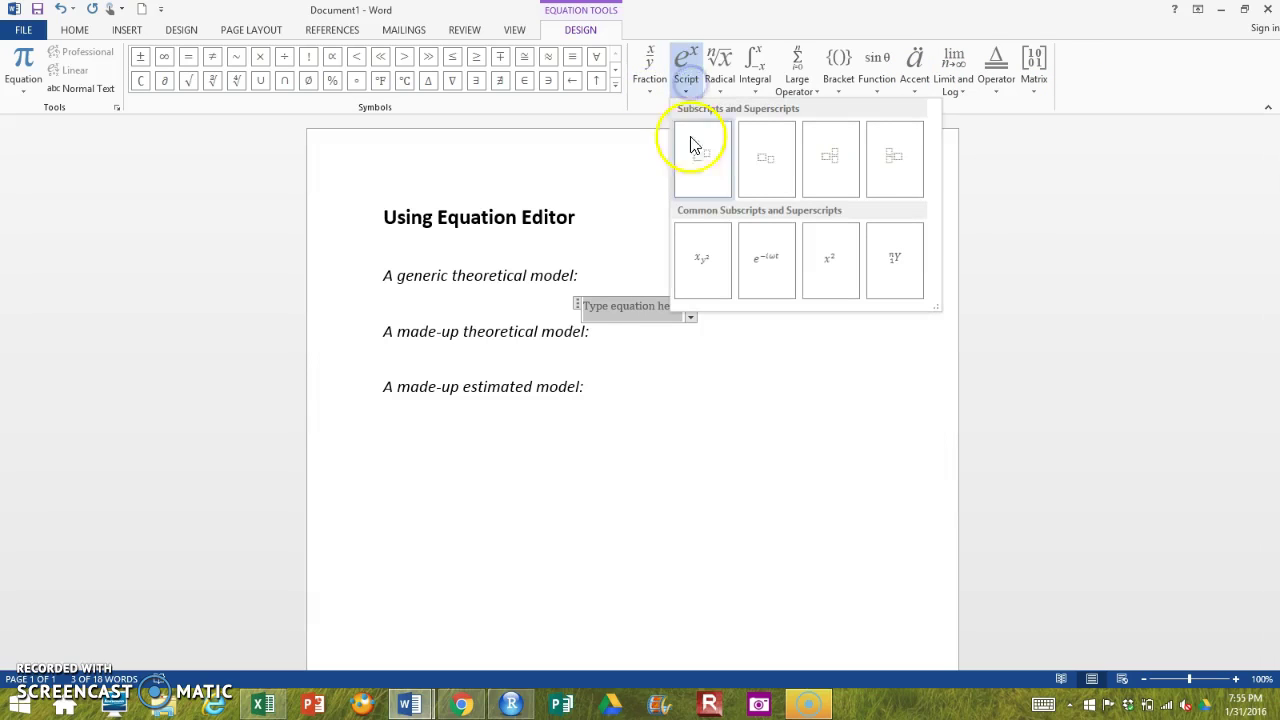
{"action": "left_click", "coordinate": [686, 68]}
{"action": "left_click", "coordinate": [914, 60]}
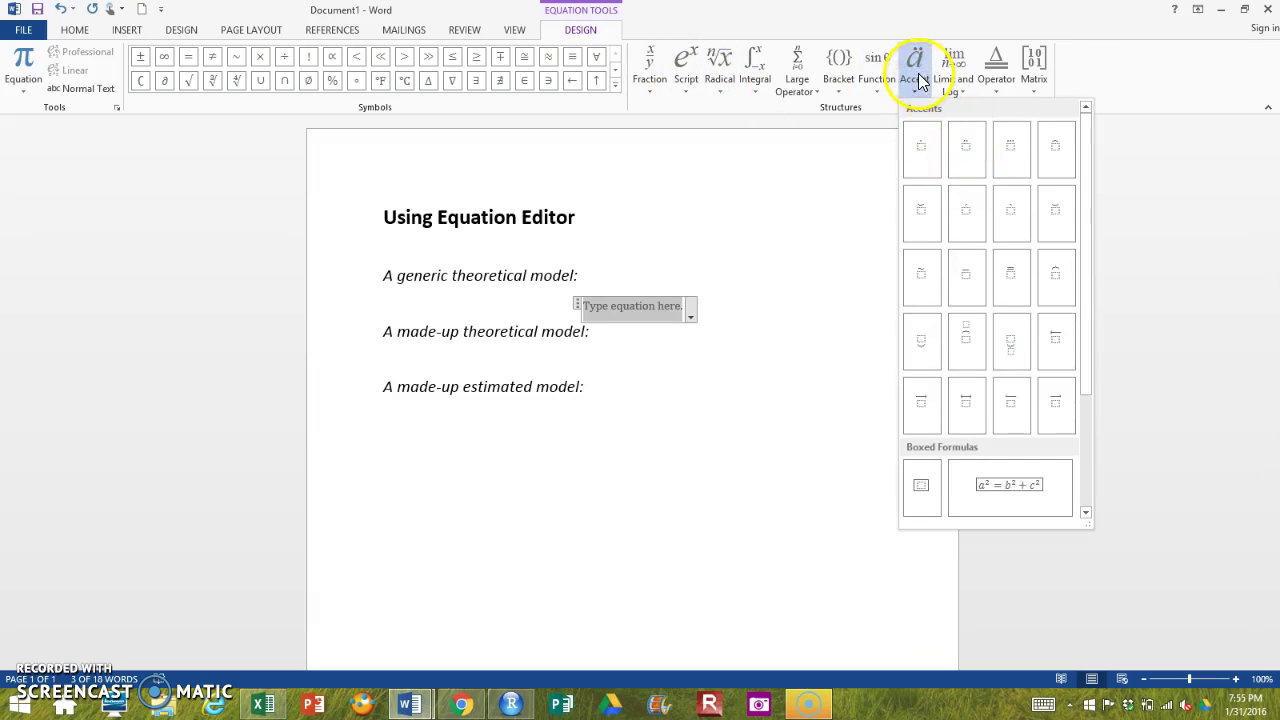
{"action": "left_click", "coordinate": [918, 62]}
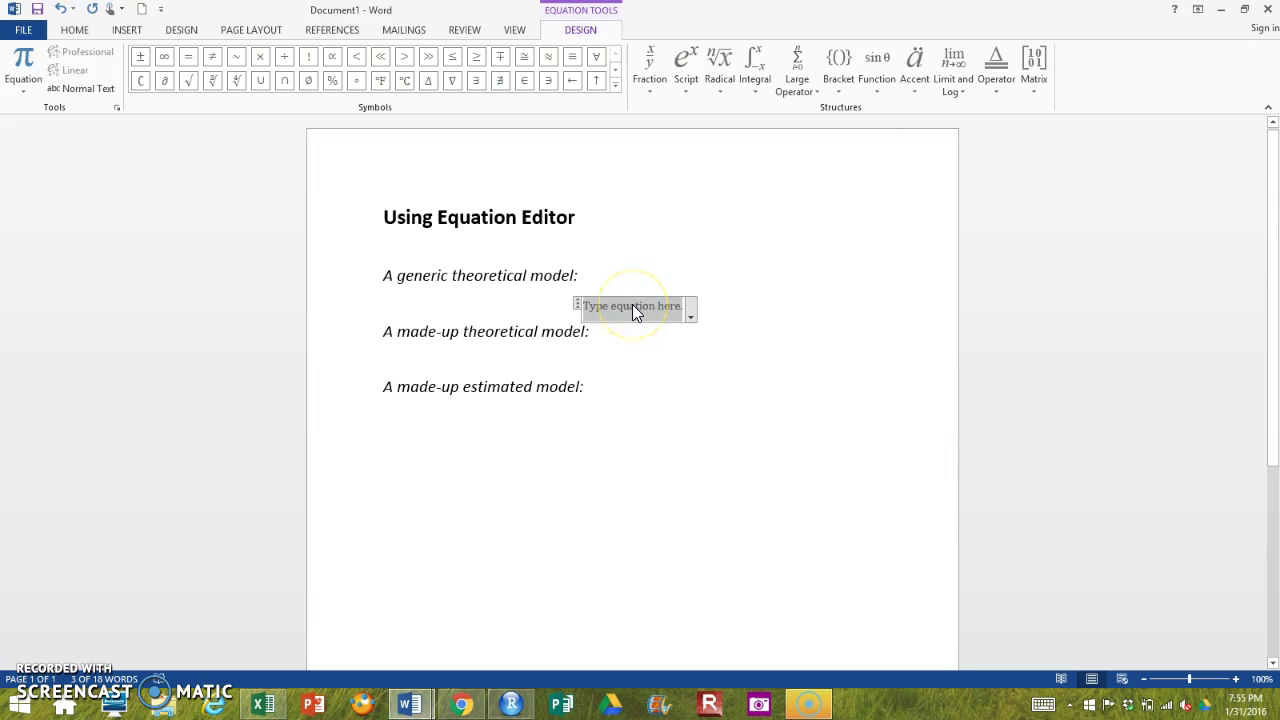
Begin the generic theoretical model equation with Y = followed by the beta symbol β
{"action": "left_click", "coordinate": [1056, 280]}
{"action": "type", "text": "Y ="}
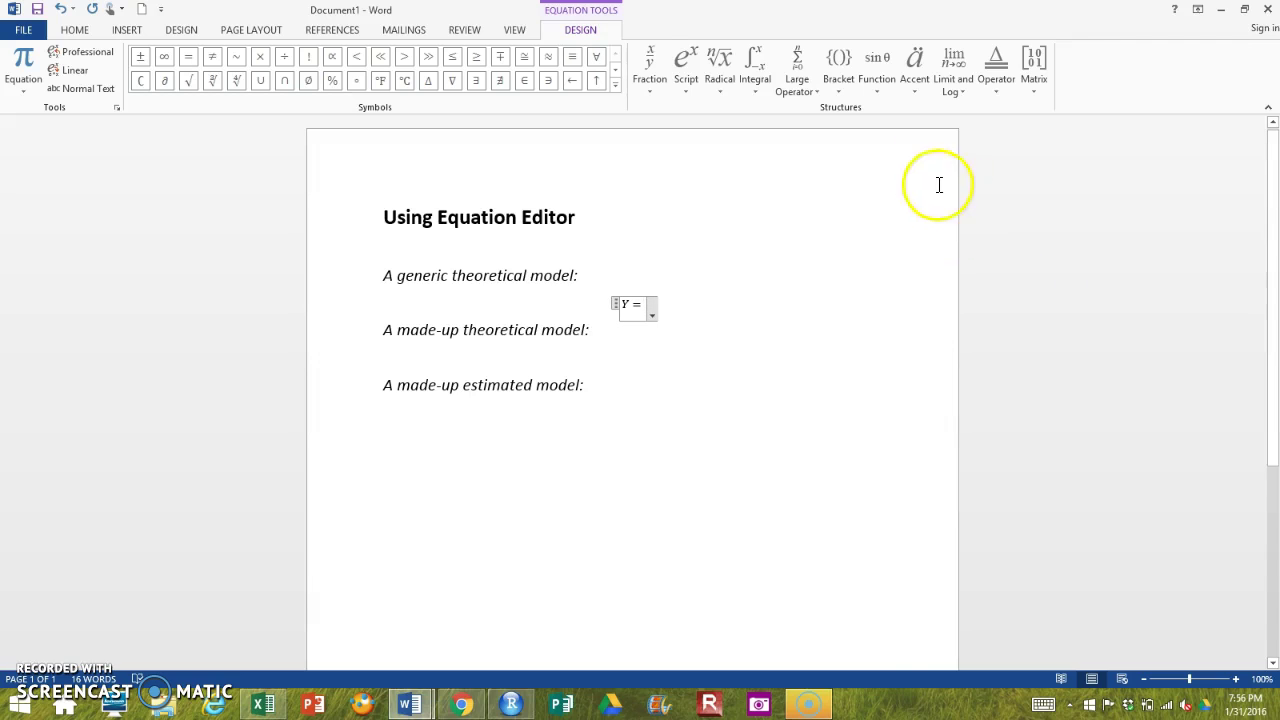
{"action": "left_click", "coordinate": [617, 72]}
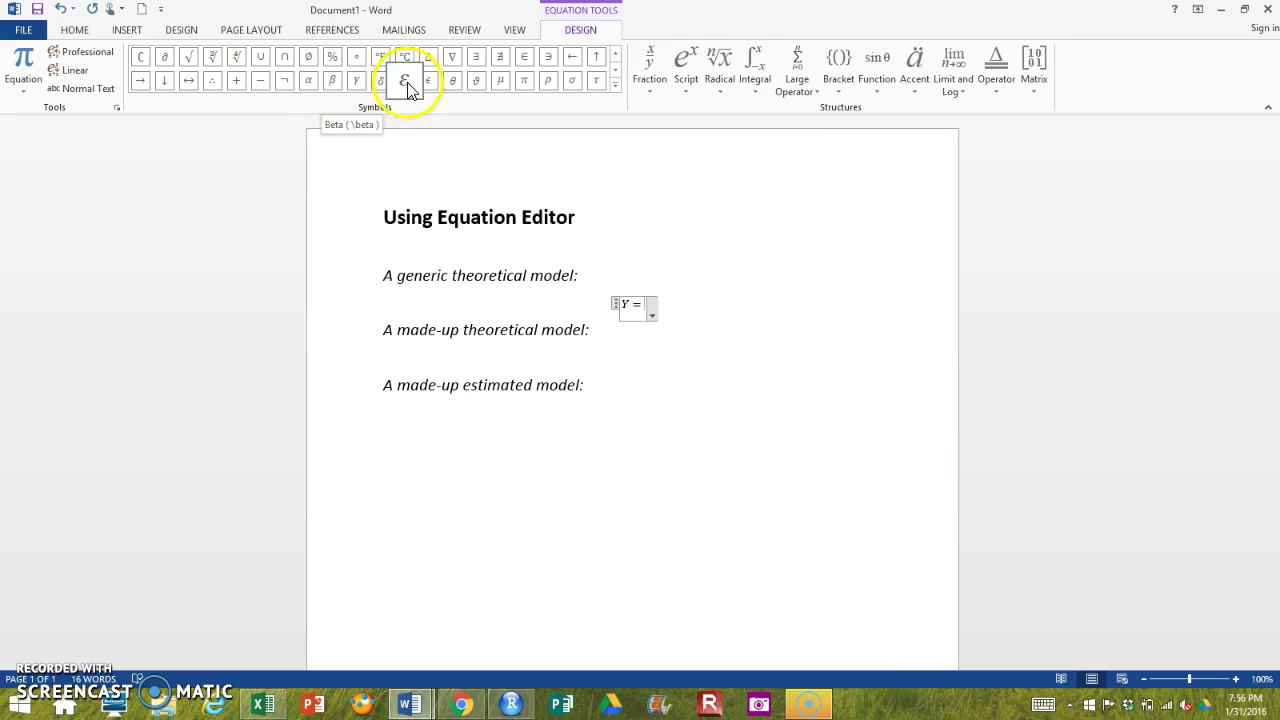
{"action": "left_click", "coordinate": [614, 57]}
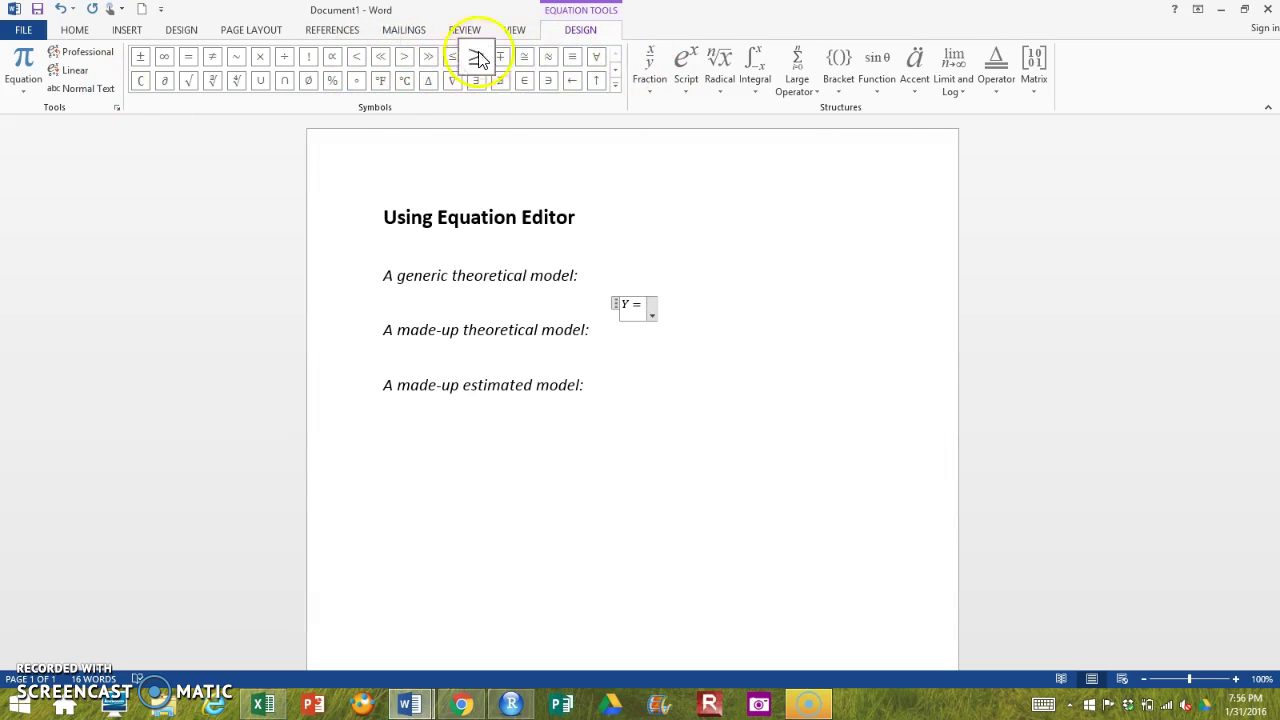
{"action": "left_click", "coordinate": [615, 69]}
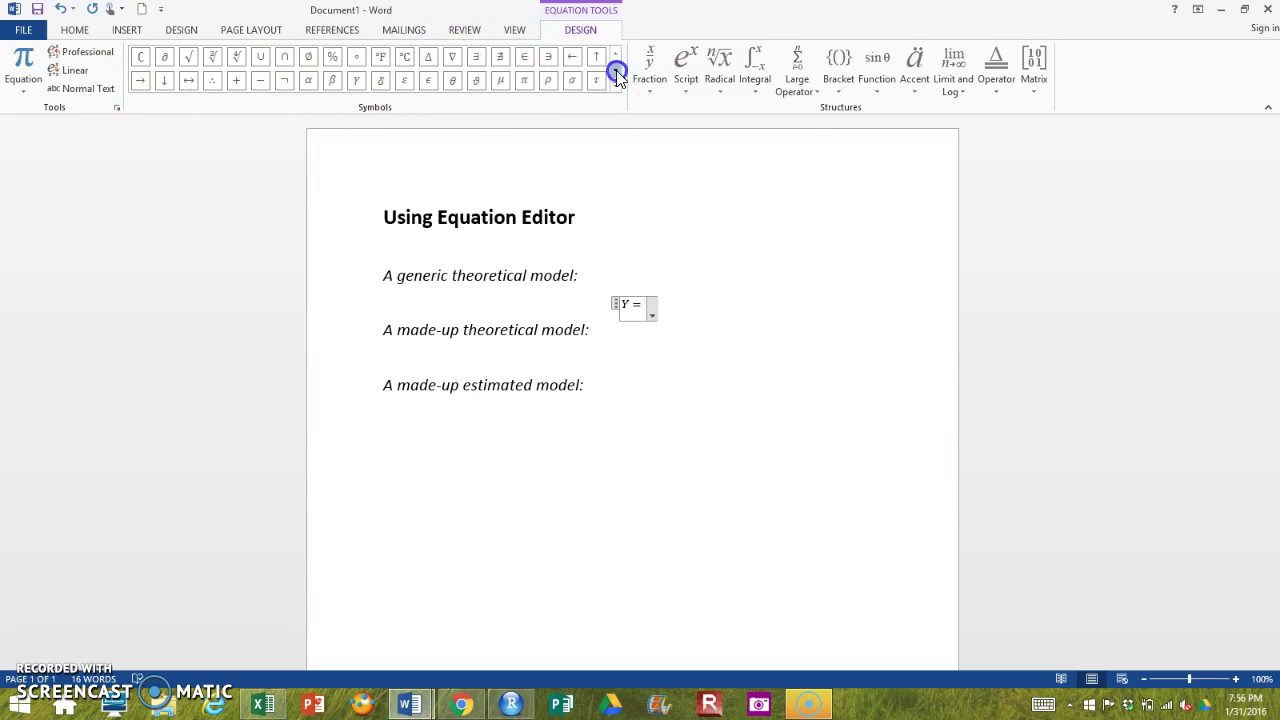
{"action": "left_click", "coordinate": [331, 86]}
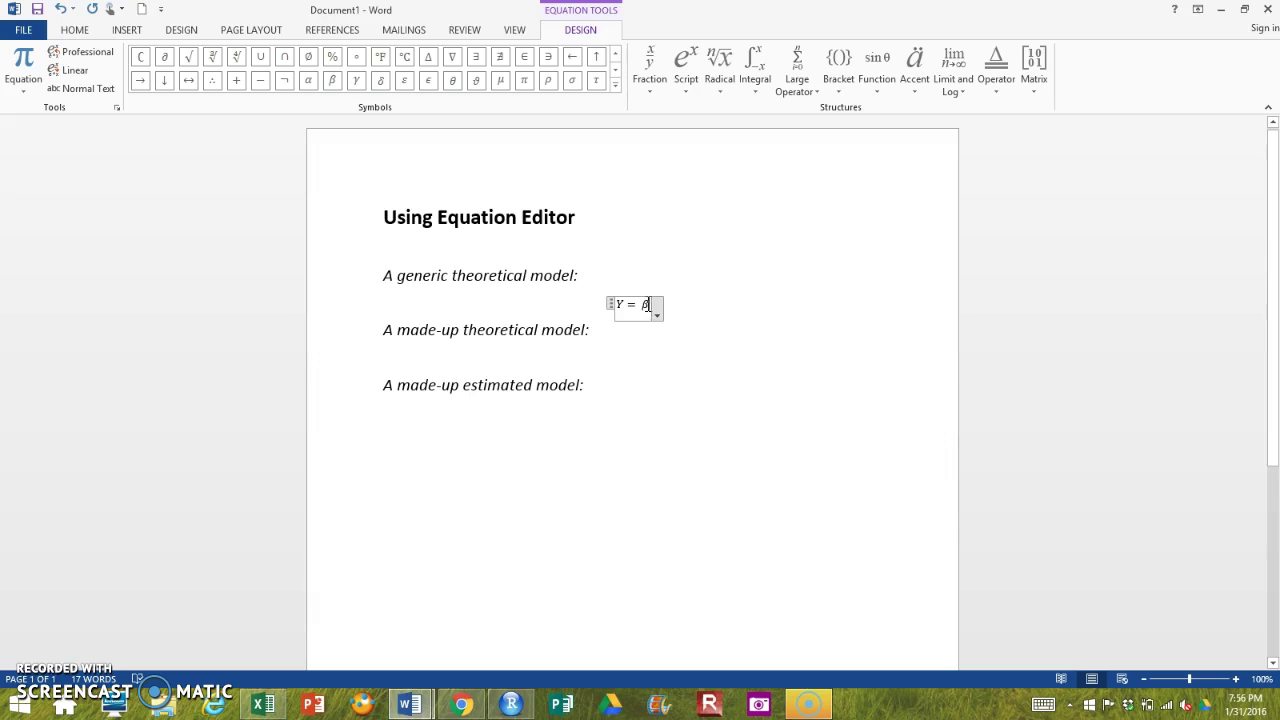
Convert the β in the equation to a subscript structure and enter 0 as its subscript
{"action": "double_click", "coordinate": [642, 303]}
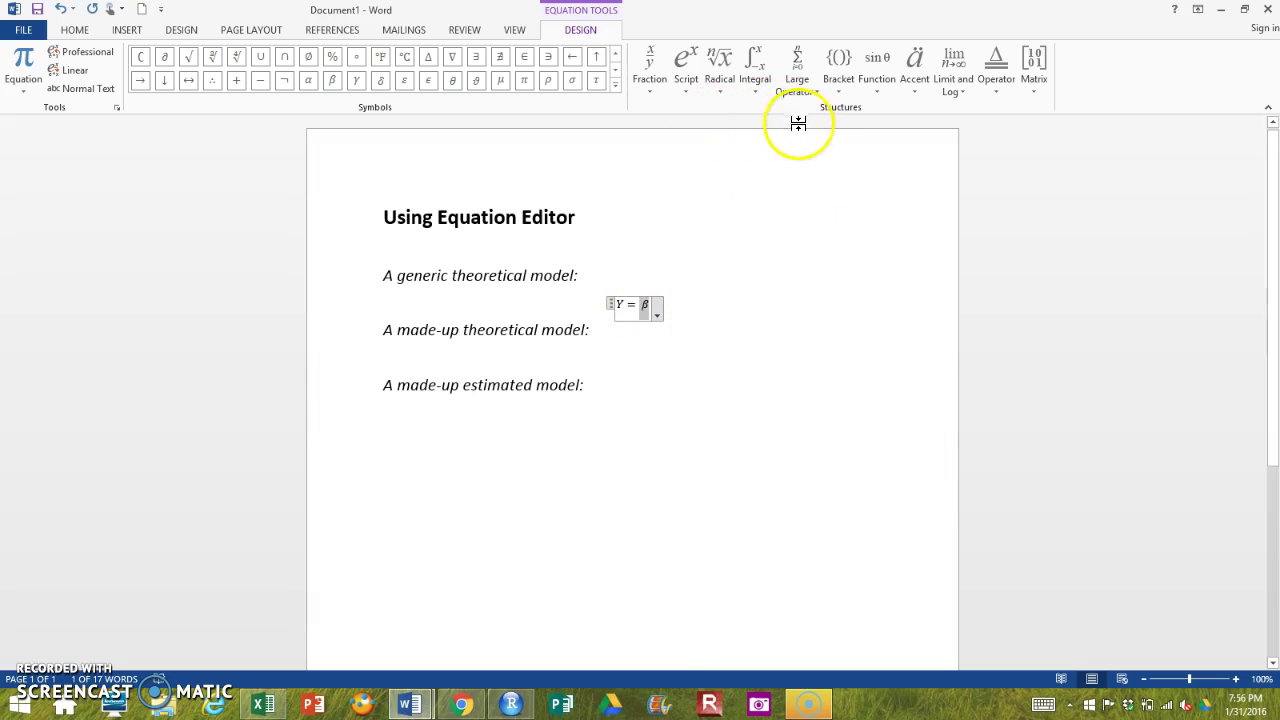
{"action": "left_click", "coordinate": [690, 87]}
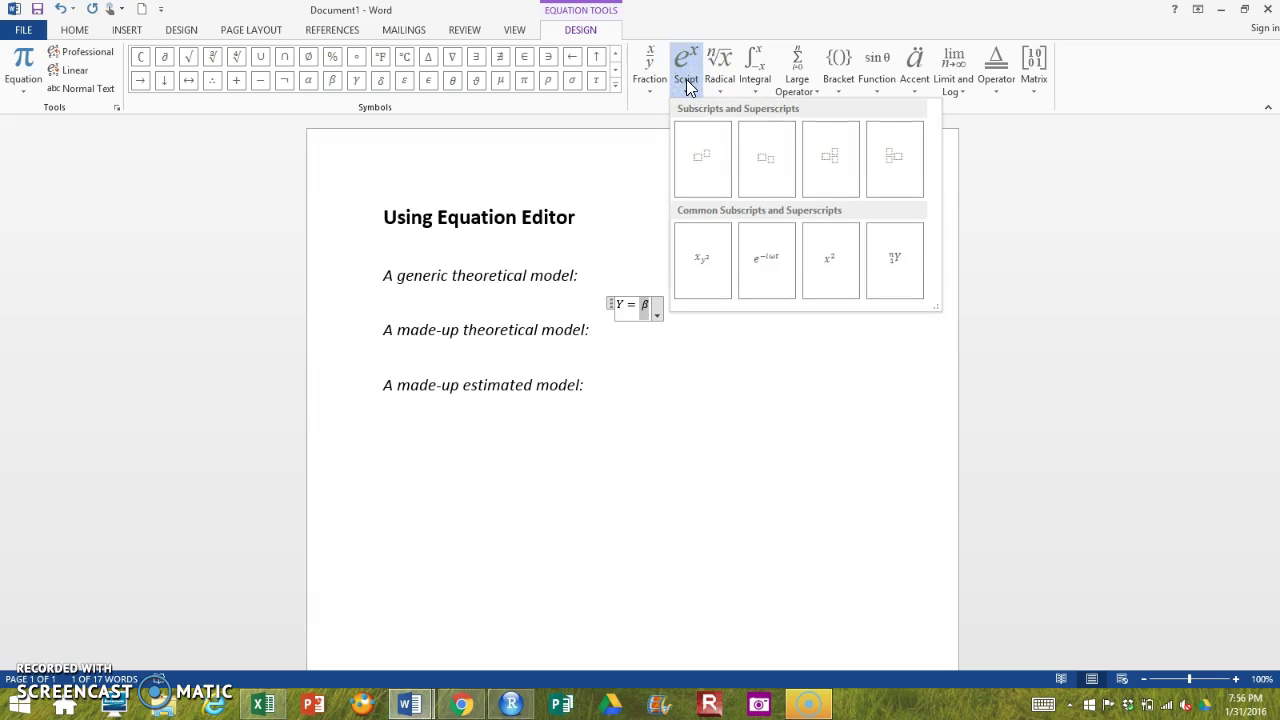
{"action": "left_click", "coordinate": [777, 173]}
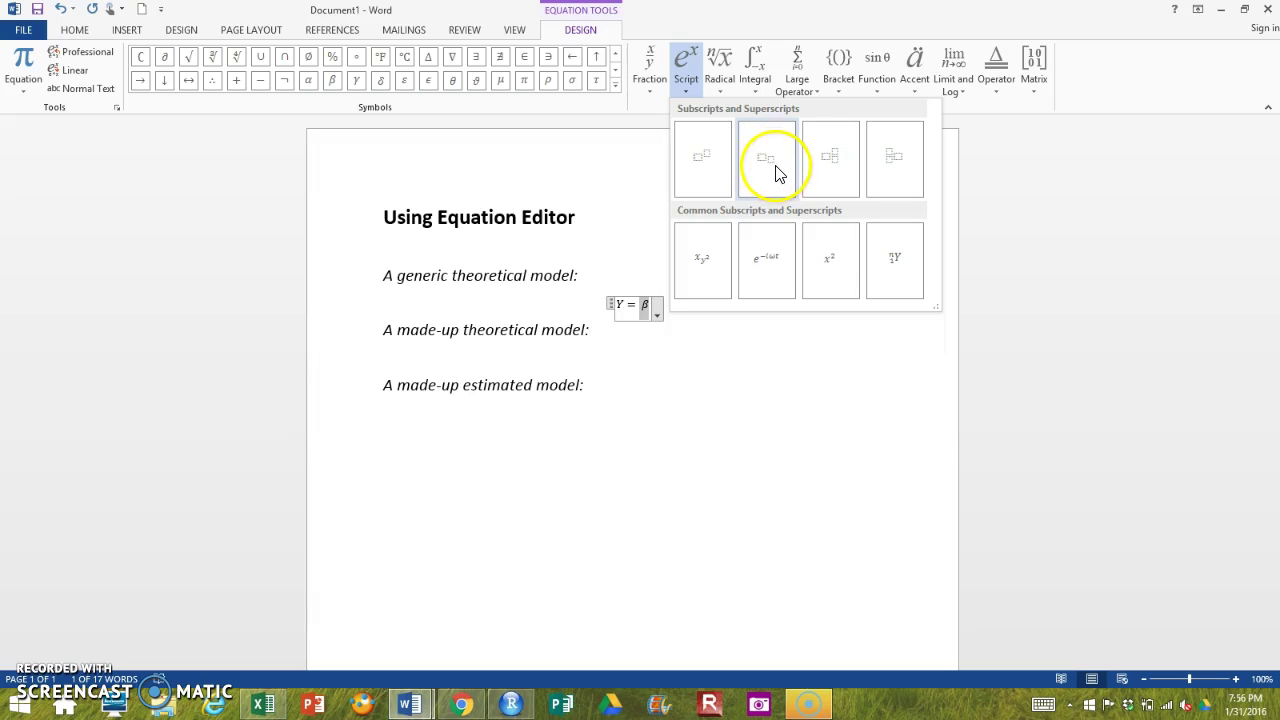
{"action": "left_click", "coordinate": [777, 173]}
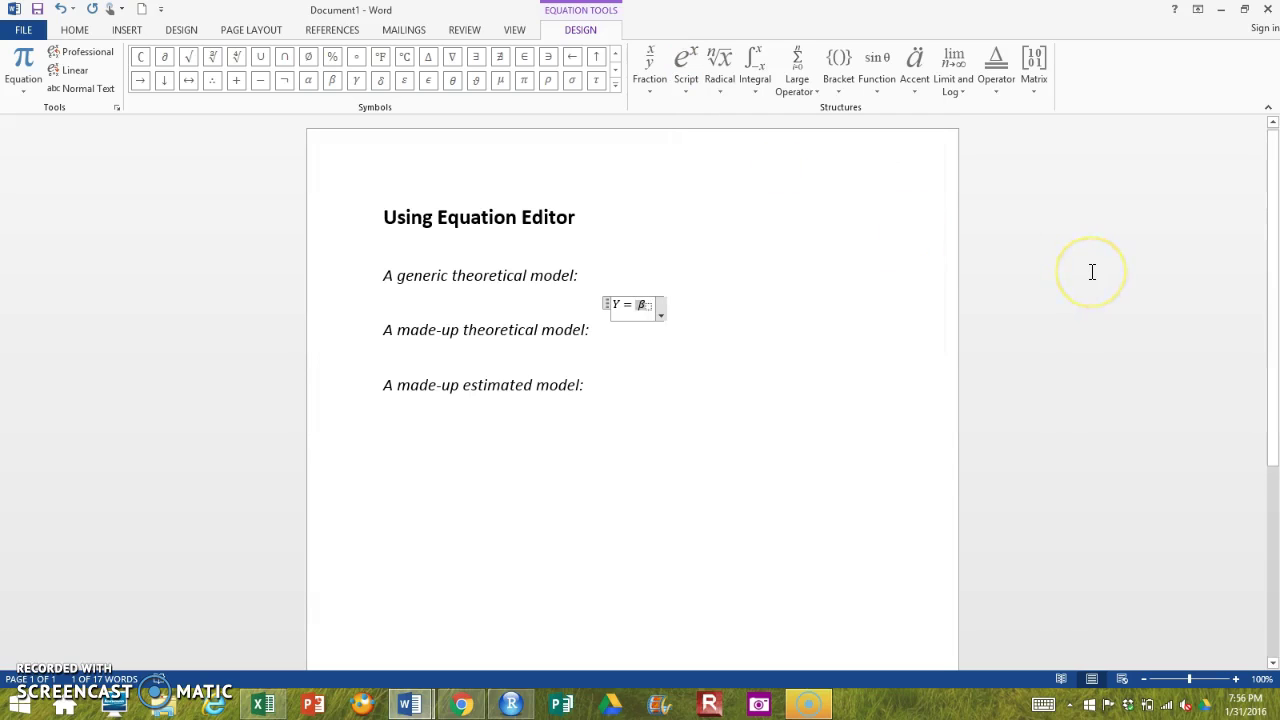
{"action": "left_click", "coordinate": [645, 309]}
{"action": "type", "text": "0"}
{"action": "left_click", "coordinate": [811, 320]}
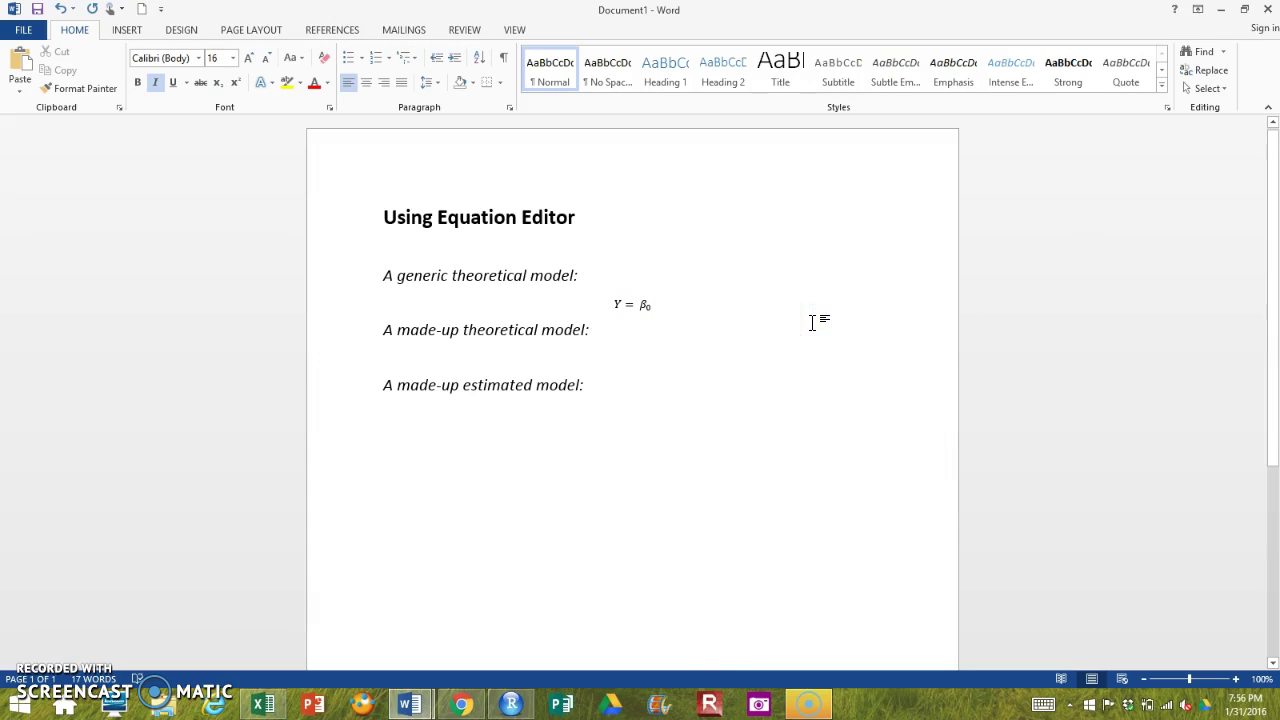
Append a plus sign after β₀ in the generic theoretical model equation
{"action": "left_click", "coordinate": [661, 313]}
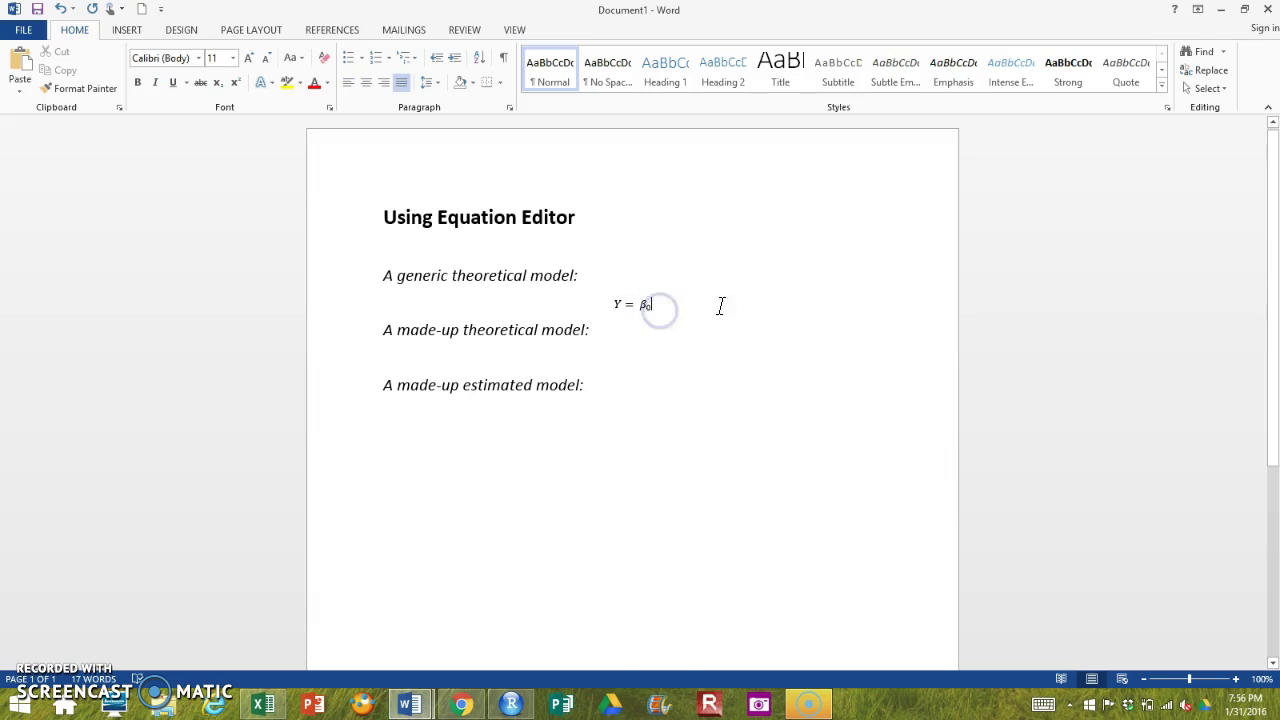
{"action": "type", "text": "+"}
{"action": "left_click", "coordinate": [580, 30]}
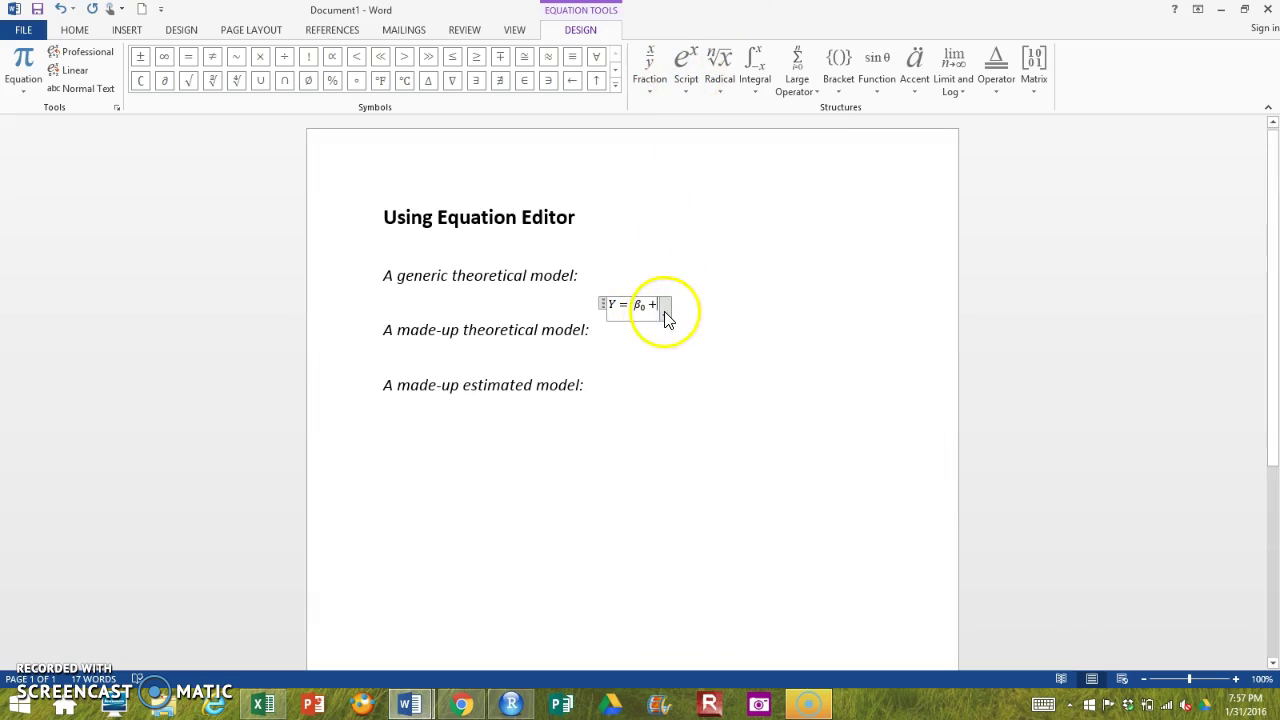
Add a subscript structure after the plus sign in the generic theoretical model equation and fill it in as β₁
{"action": "left_click", "coordinate": [686, 80]}
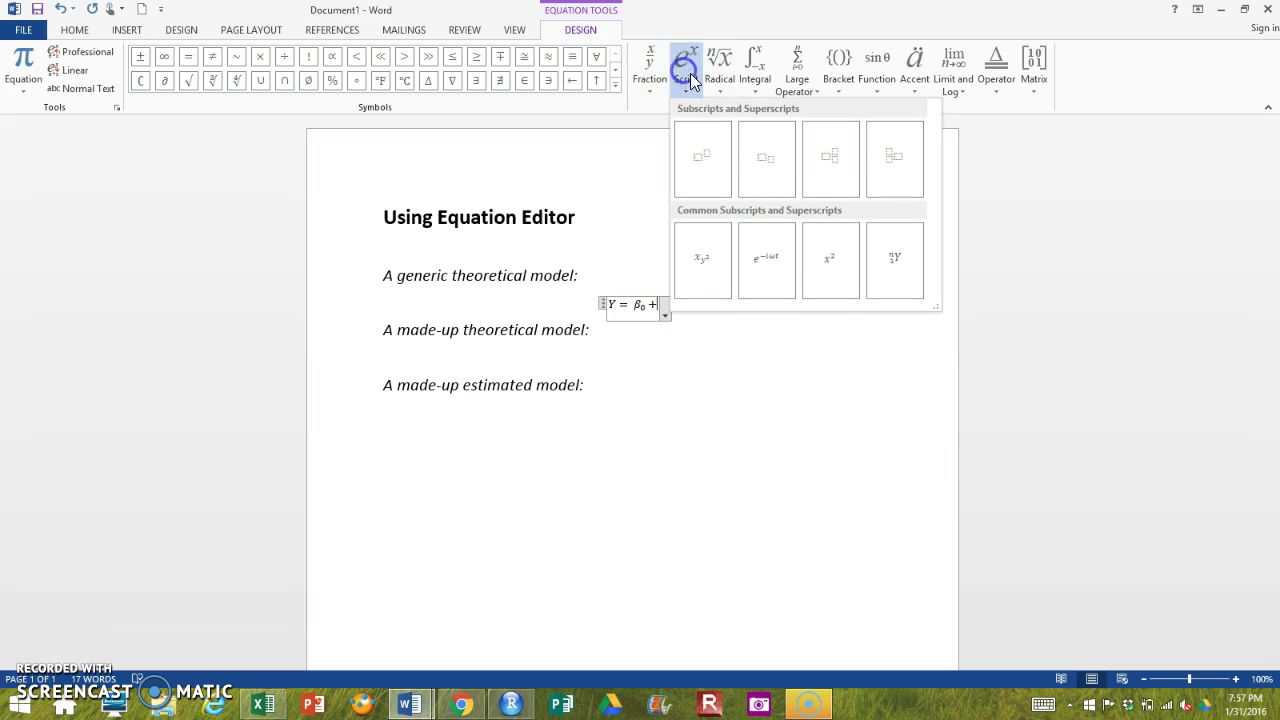
{"action": "left_click", "coordinate": [763, 168]}
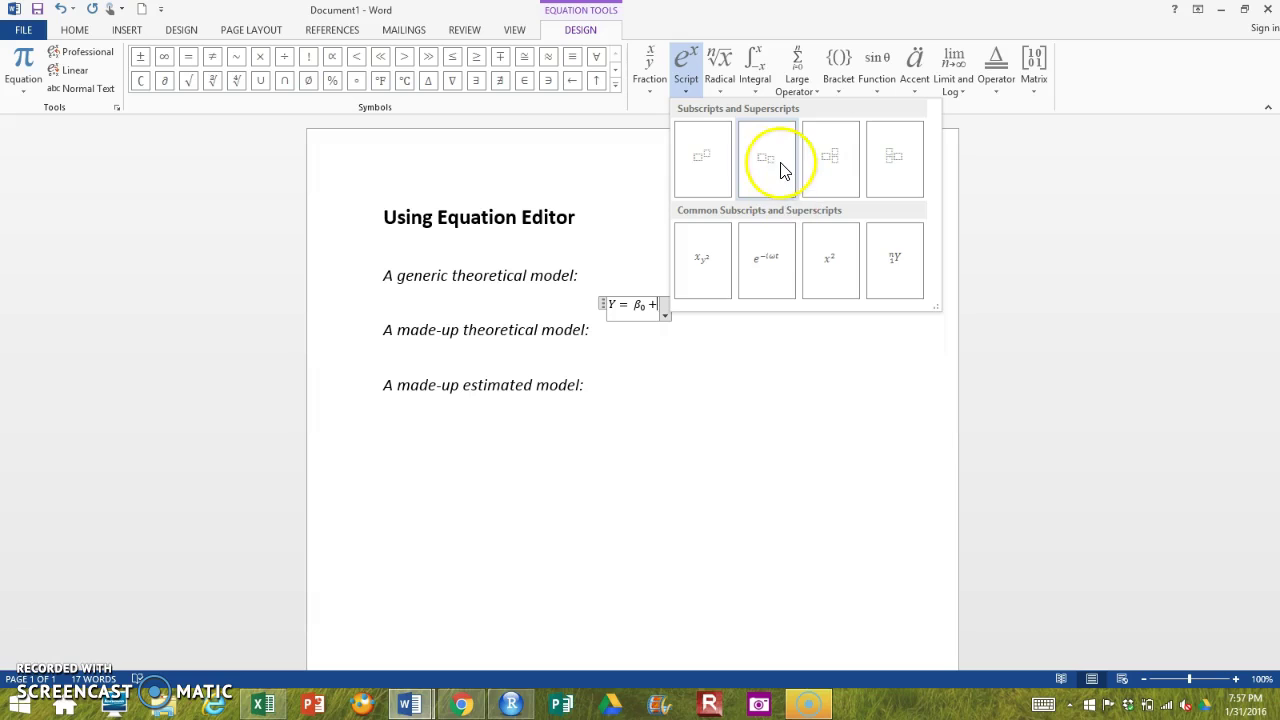
{"action": "left_click", "coordinate": [781, 166]}
{"action": "left_click", "coordinate": [653, 308]}
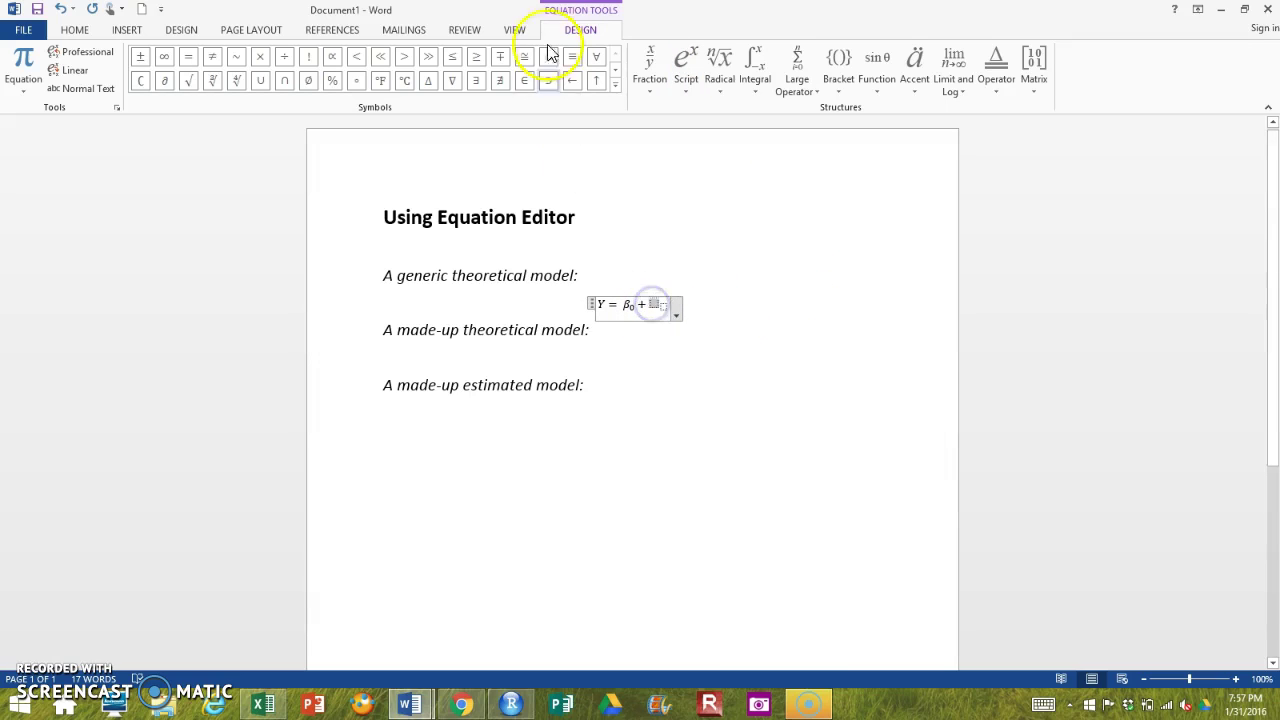
{"action": "left_click", "coordinate": [615, 70]}
{"action": "left_click", "coordinate": [332, 80]}
{"action": "left_click", "coordinate": [661, 310]}
{"action": "type", "text": "1"}
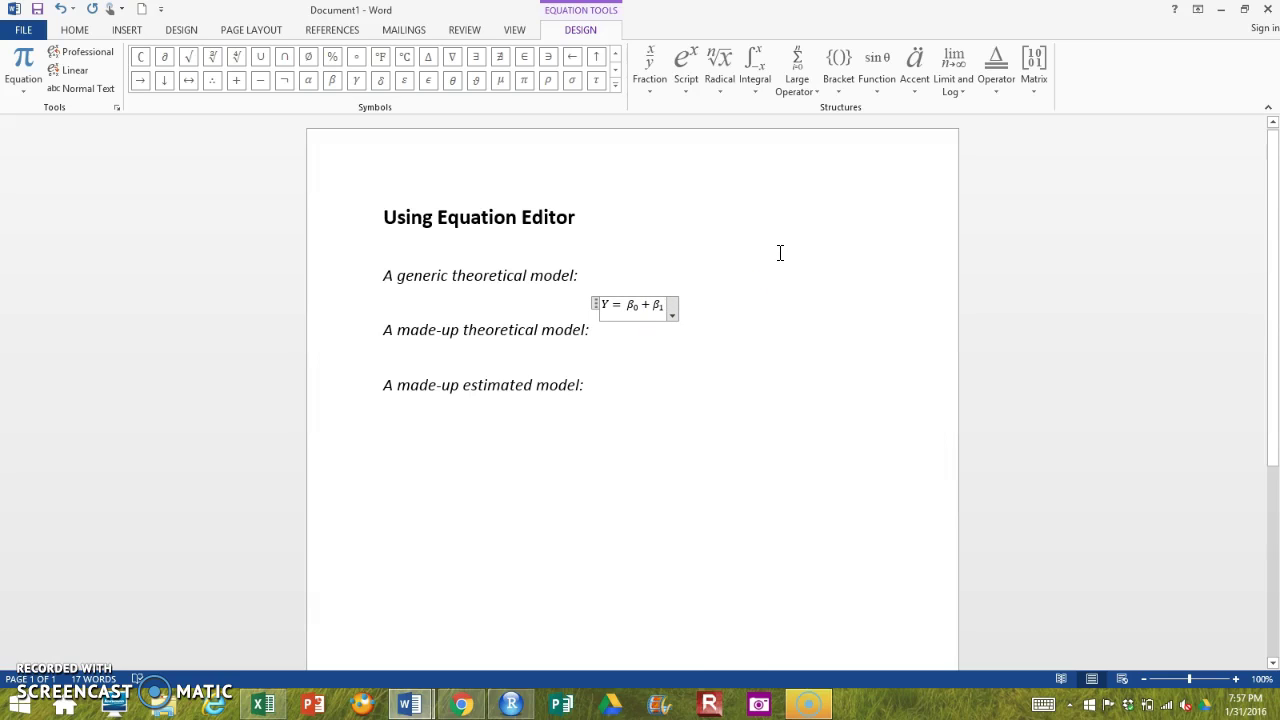
Append X with subscript 1 directly after β₁ in the generic equation, without a multiplication sign
{"action": "type", "text": "X"}
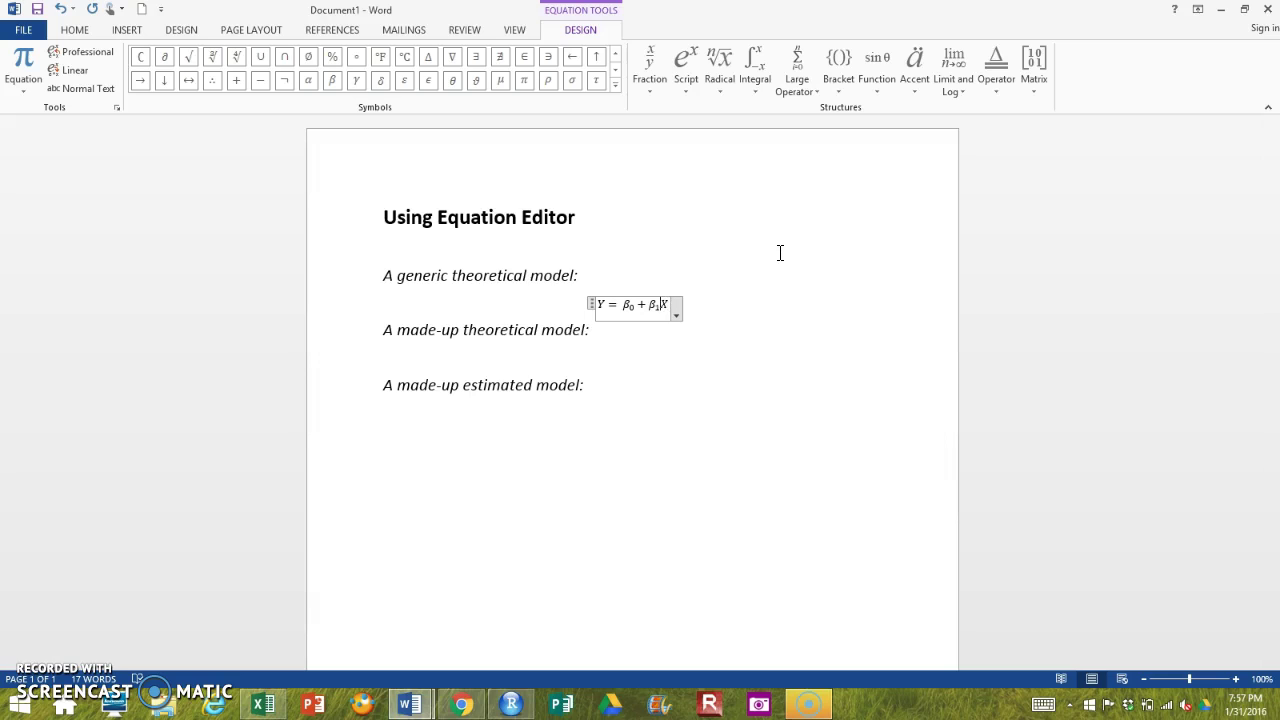
{"action": "type", "text": "*"}
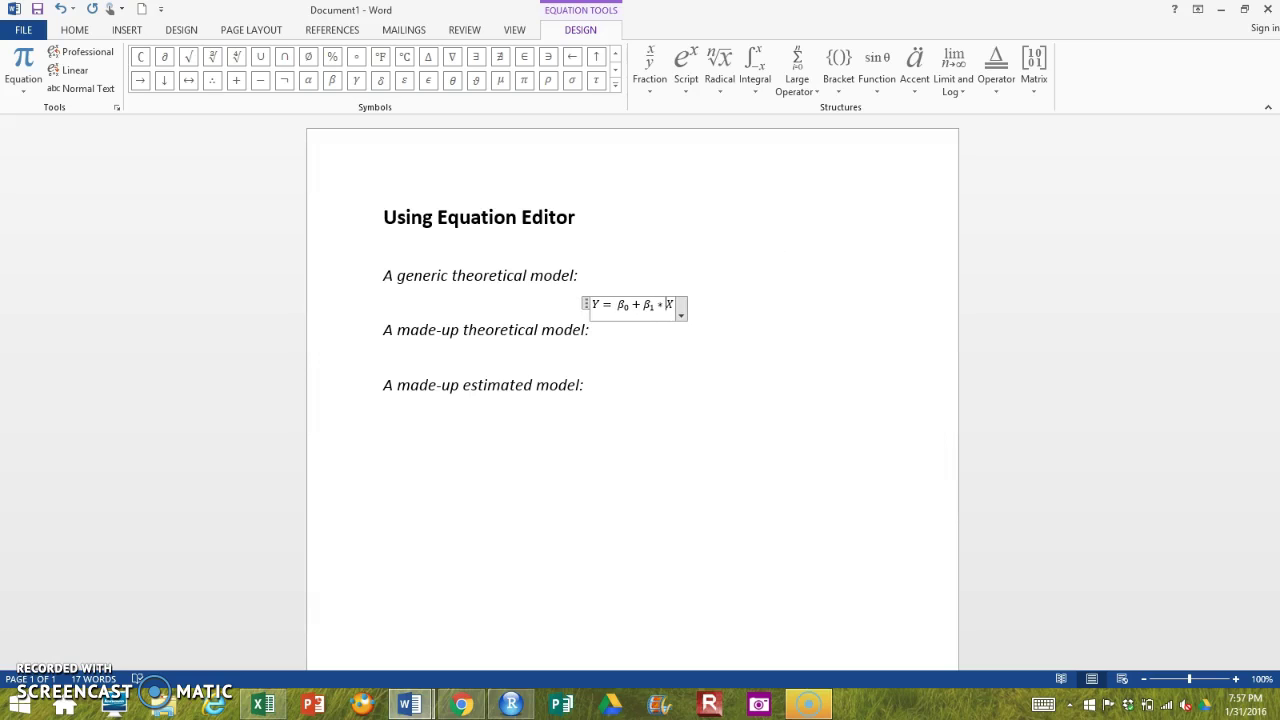
{"action": "key", "text": "BackSpace"}
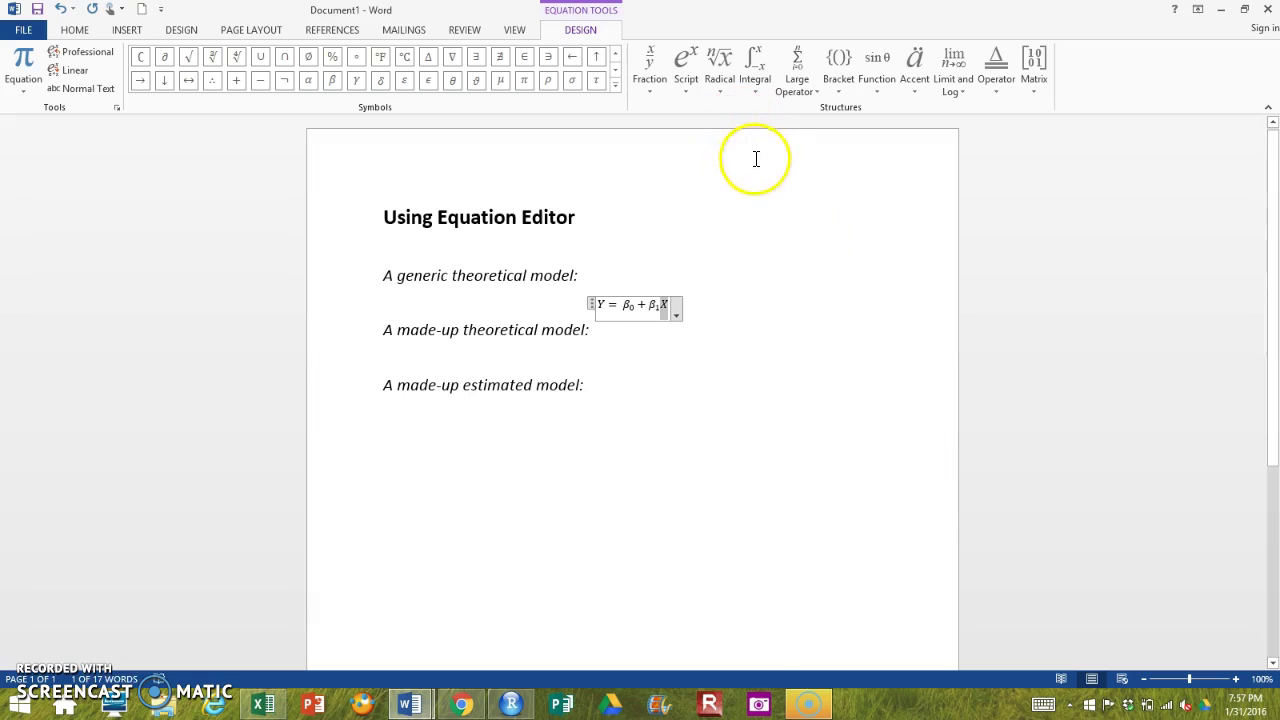
{"action": "left_click", "coordinate": [689, 84]}
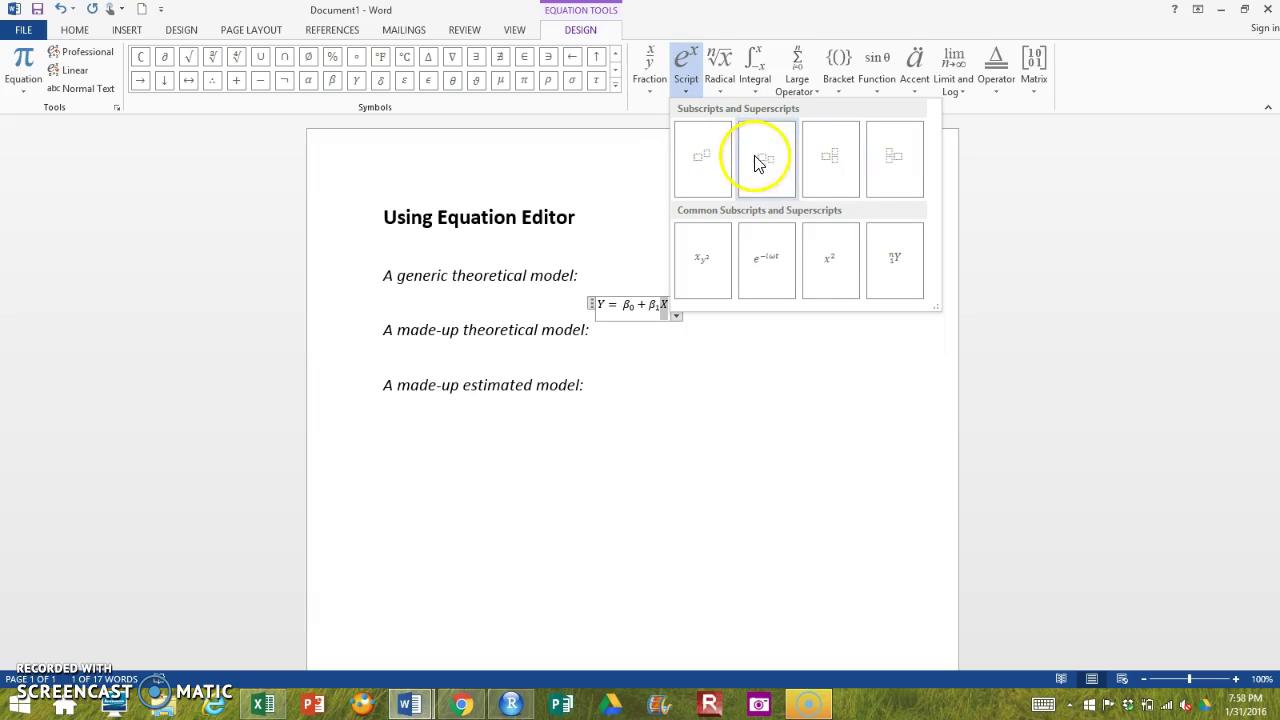
{"action": "left_click", "coordinate": [765, 158]}
{"action": "left_click", "coordinate": [664, 305]}
{"action": "type", "text": "1 "}
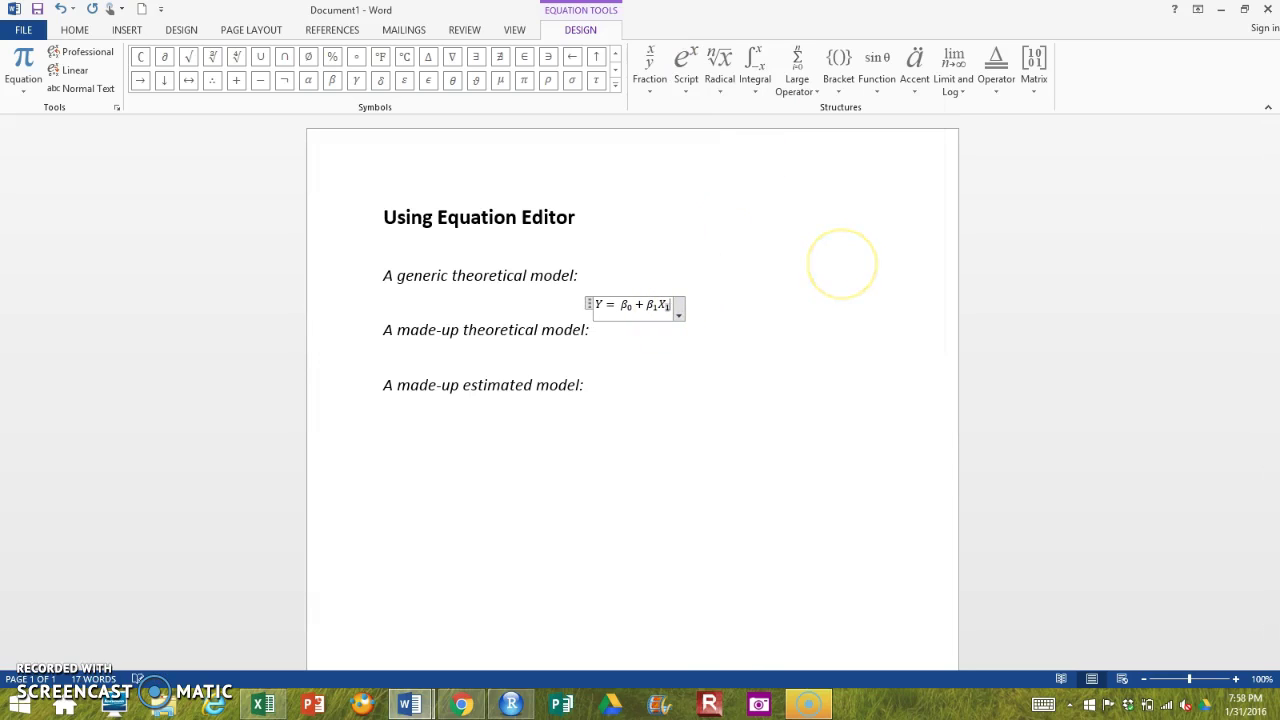
Finish the generic equation with a plus sign and the epsilon symbol ε (varepsilon), and leave the equation
{"action": "type", "text": "+"}
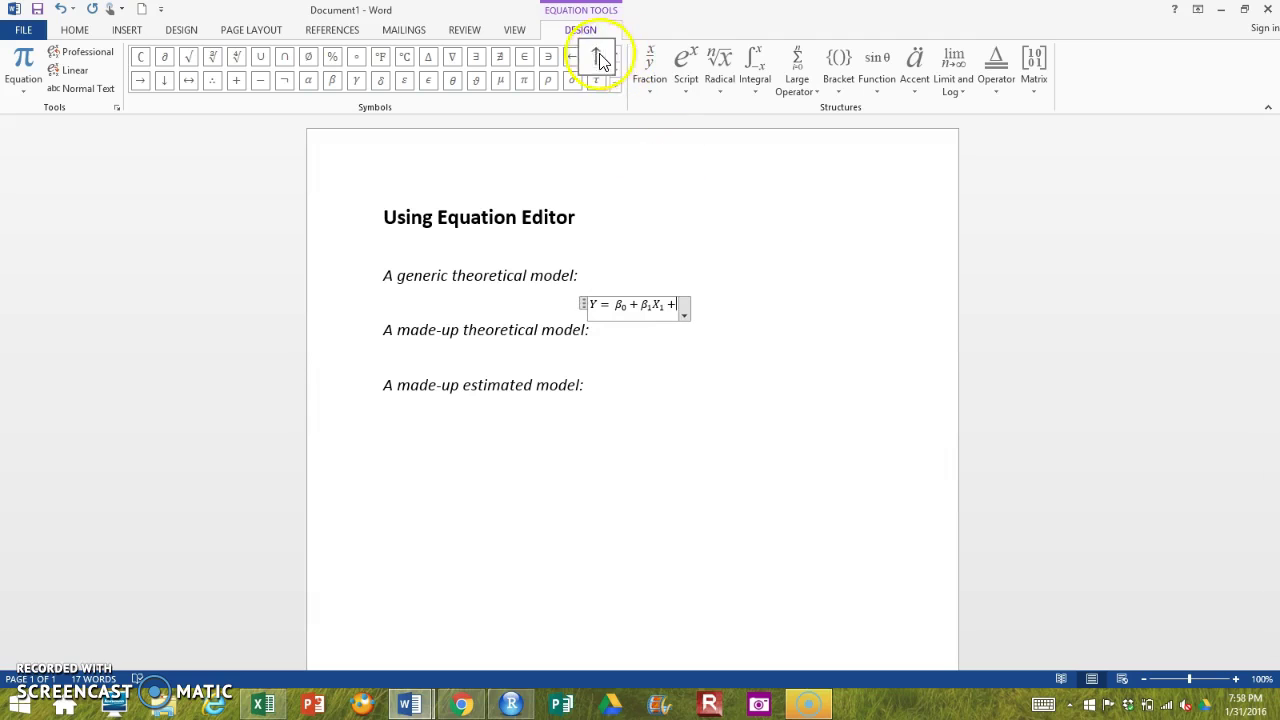
{"action": "left_click", "coordinate": [405, 88]}
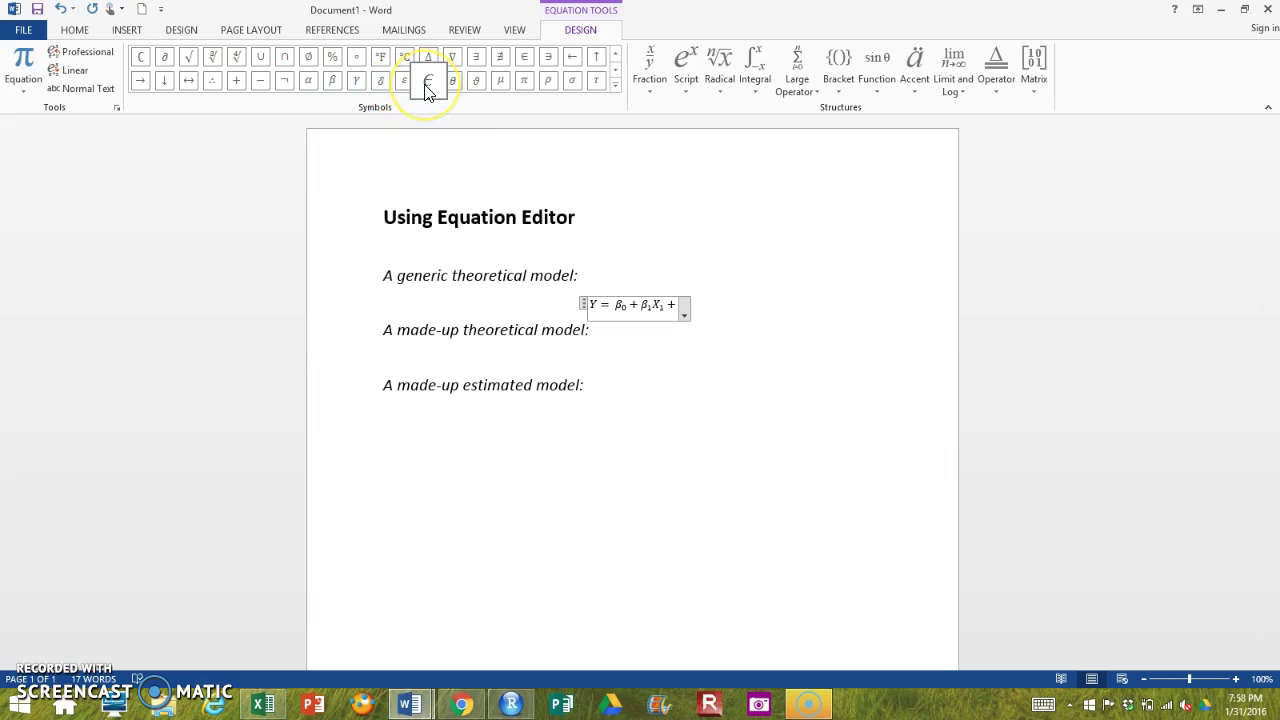
{"action": "left_click", "coordinate": [406, 89]}
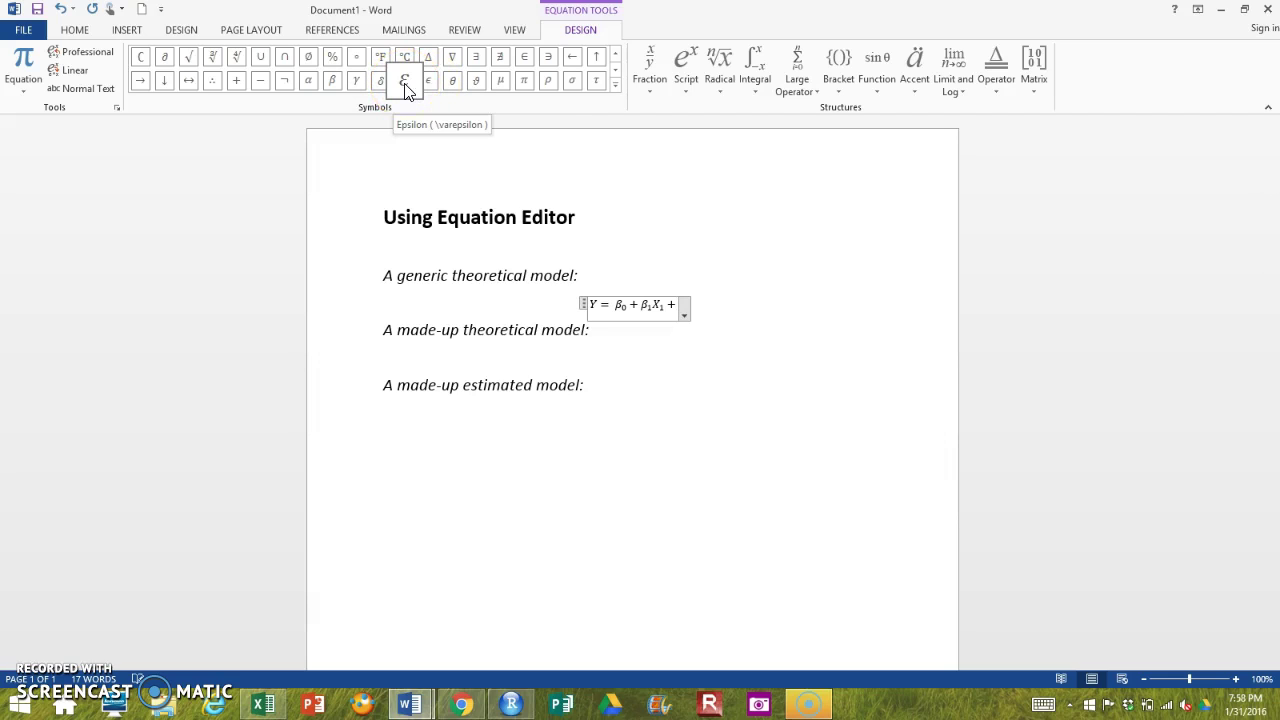
{"action": "left_click", "coordinate": [406, 84]}
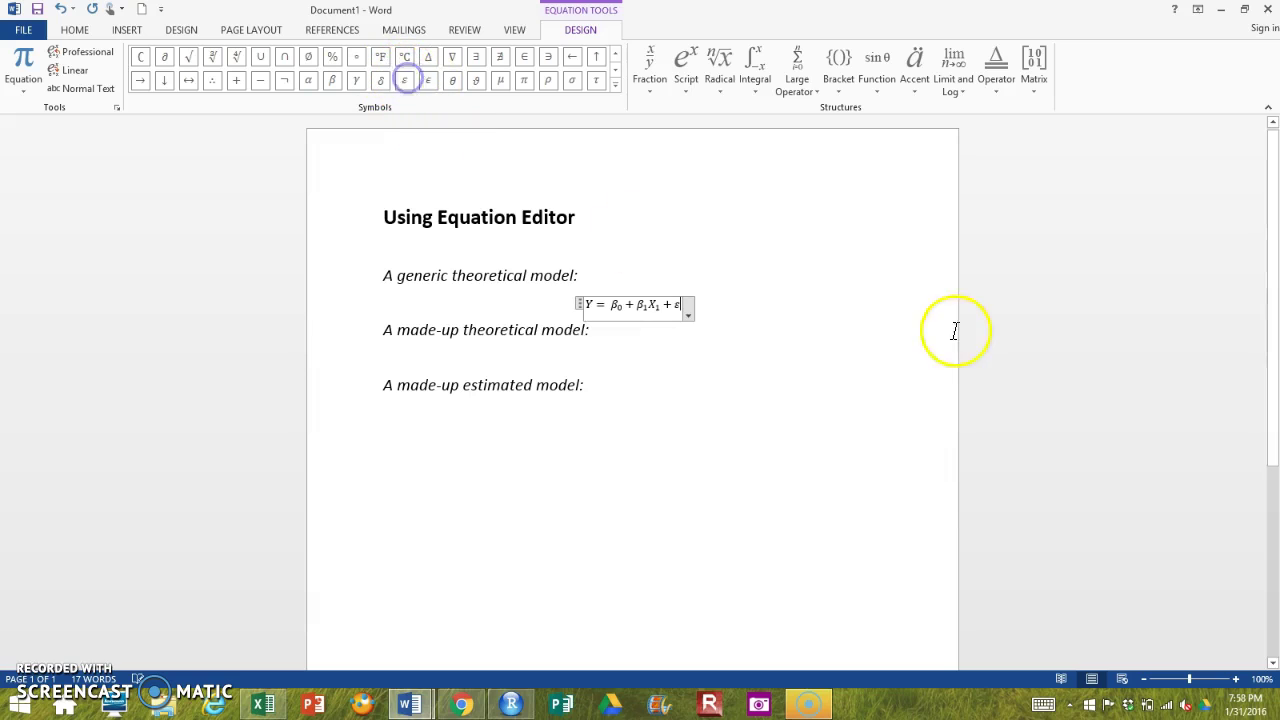
{"action": "left_click", "coordinate": [1102, 255]}
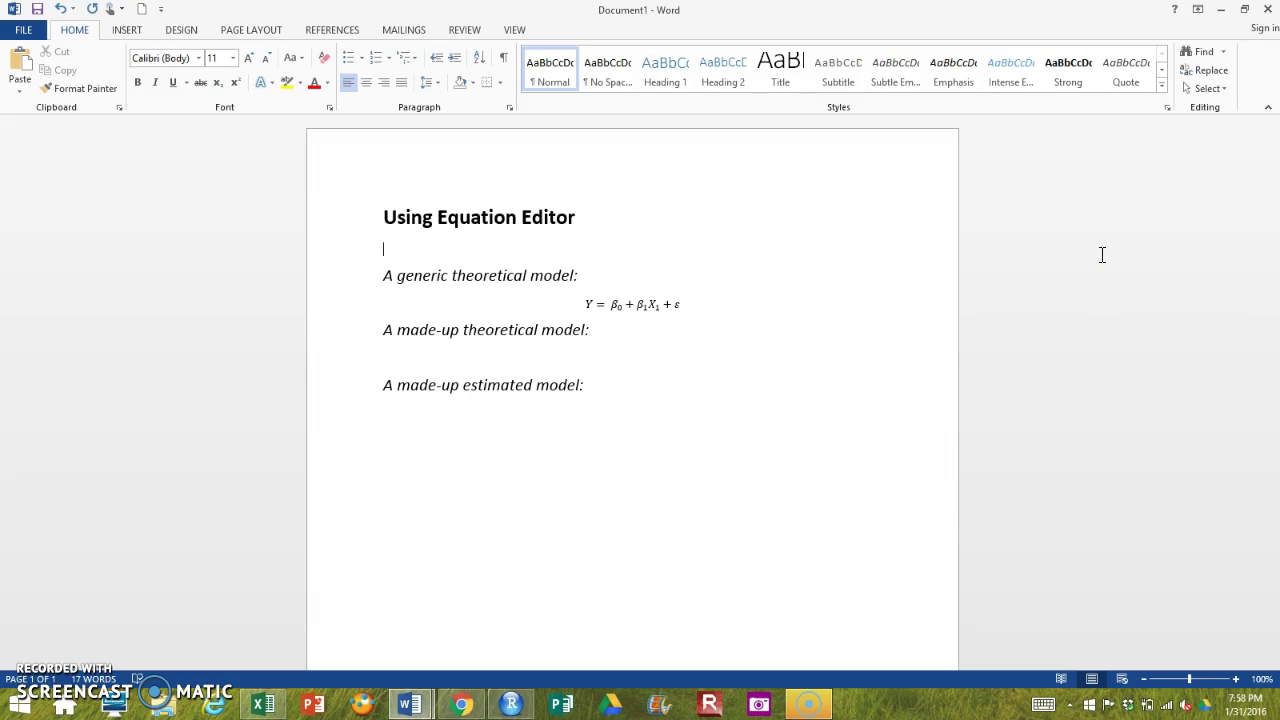
{"action": "left_click", "coordinate": [652, 302]}
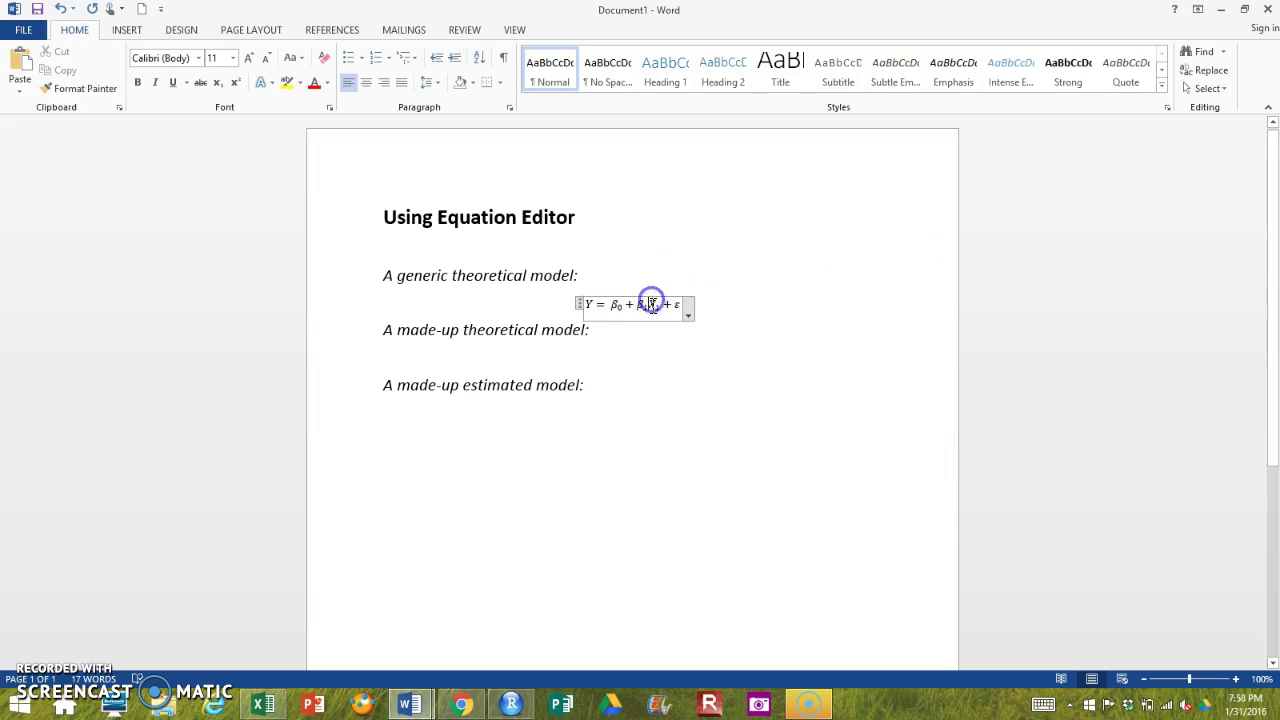
{"action": "left_click", "coordinate": [584, 307]}
{"action": "left_click", "coordinate": [1041, 247]}
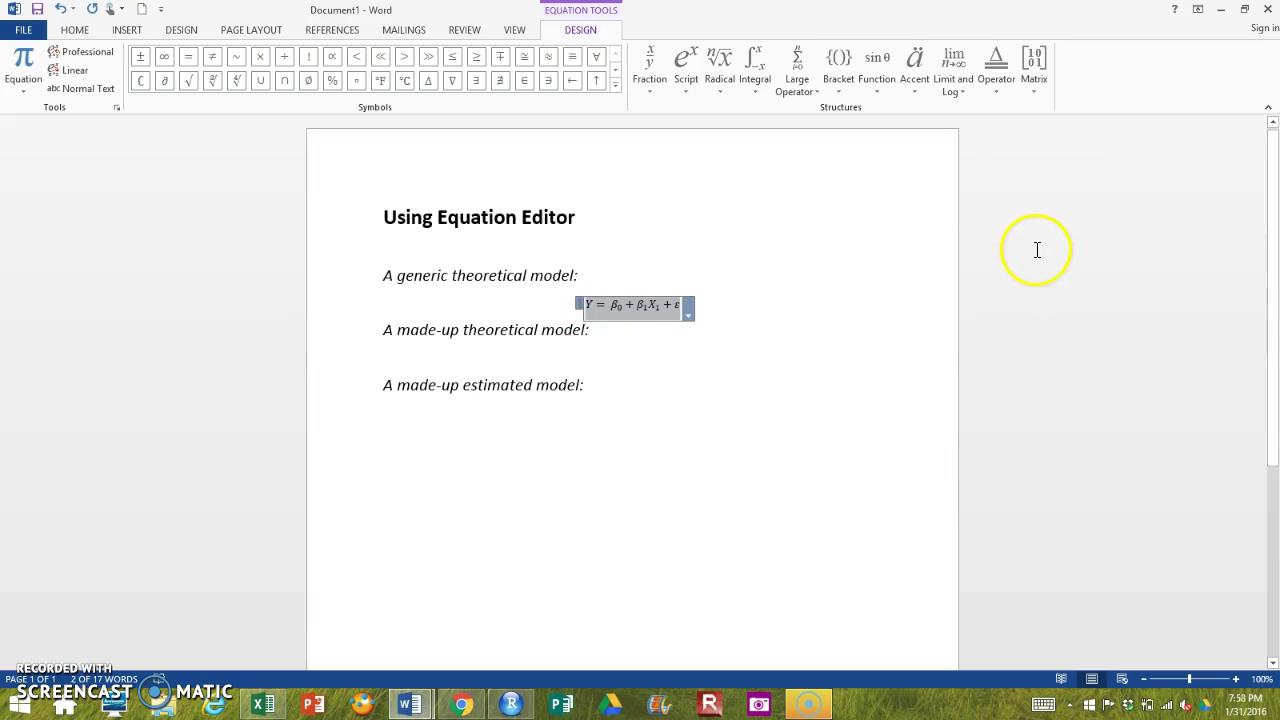
{"action": "left_click", "coordinate": [597, 364]}
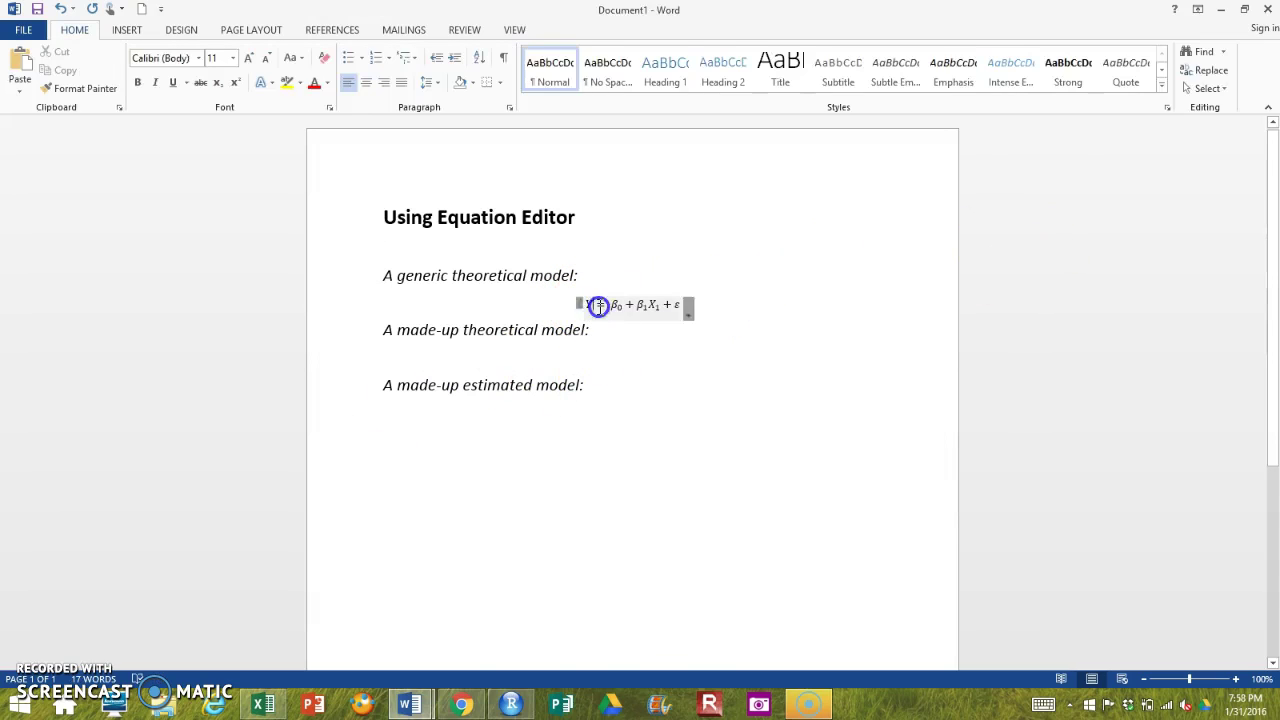
{"action": "left_click", "coordinate": [598, 306]}
{"action": "left_click", "coordinate": [640, 377]}
{"action": "left_click", "coordinate": [560, 346]}
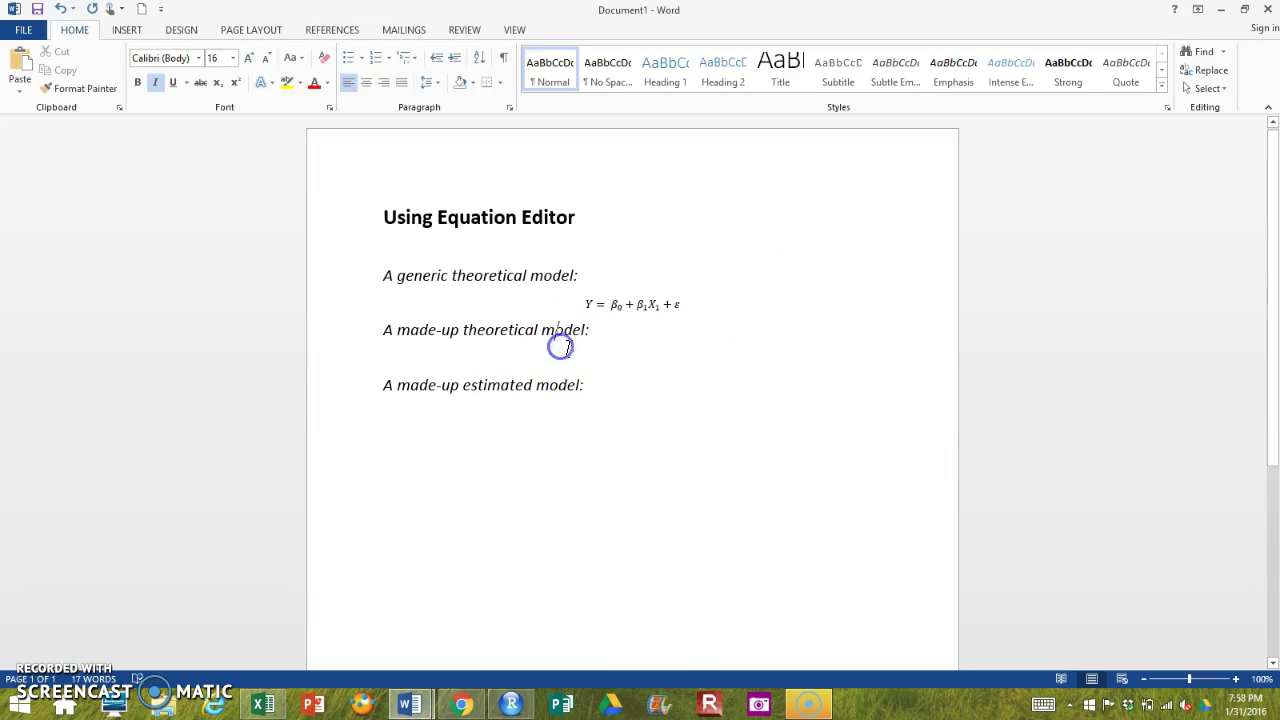
Enter the variable names "Price, Sqft" under the made-up theoretical model heading and add an empty line below them
{"action": "left_click", "coordinate": [594, 350]}
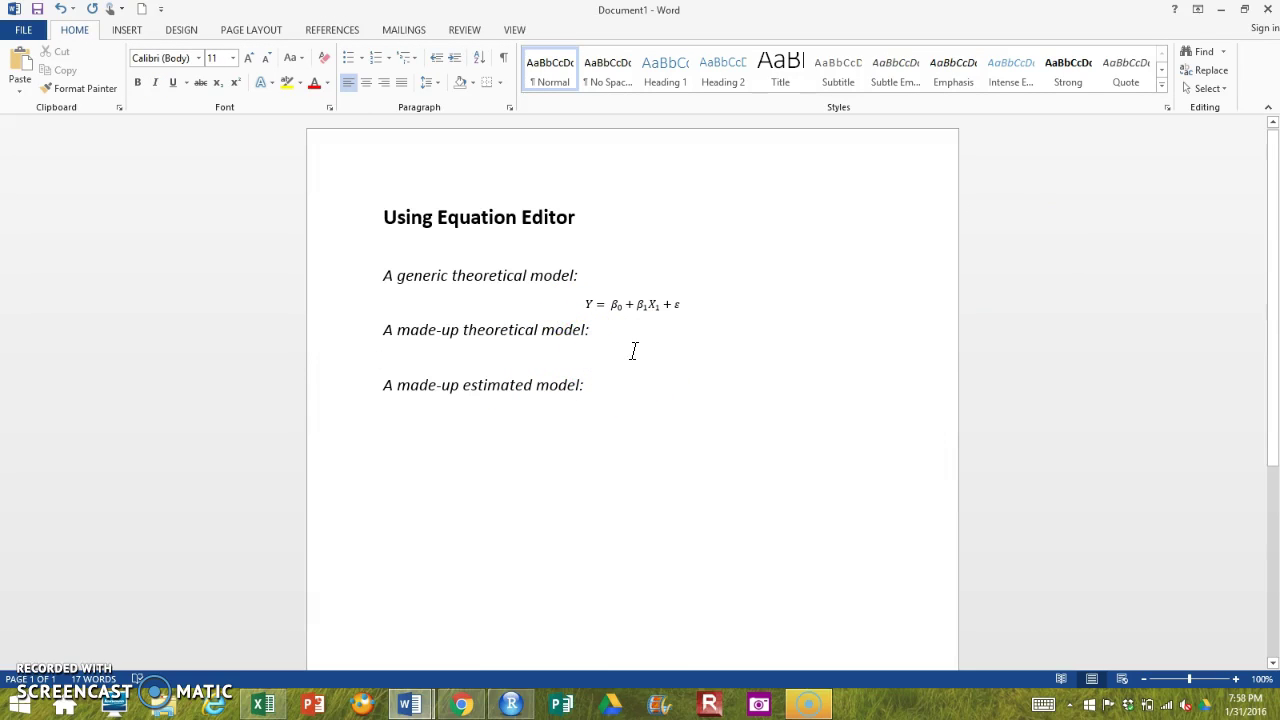
{"action": "type", "text": "Price, Sqft"}
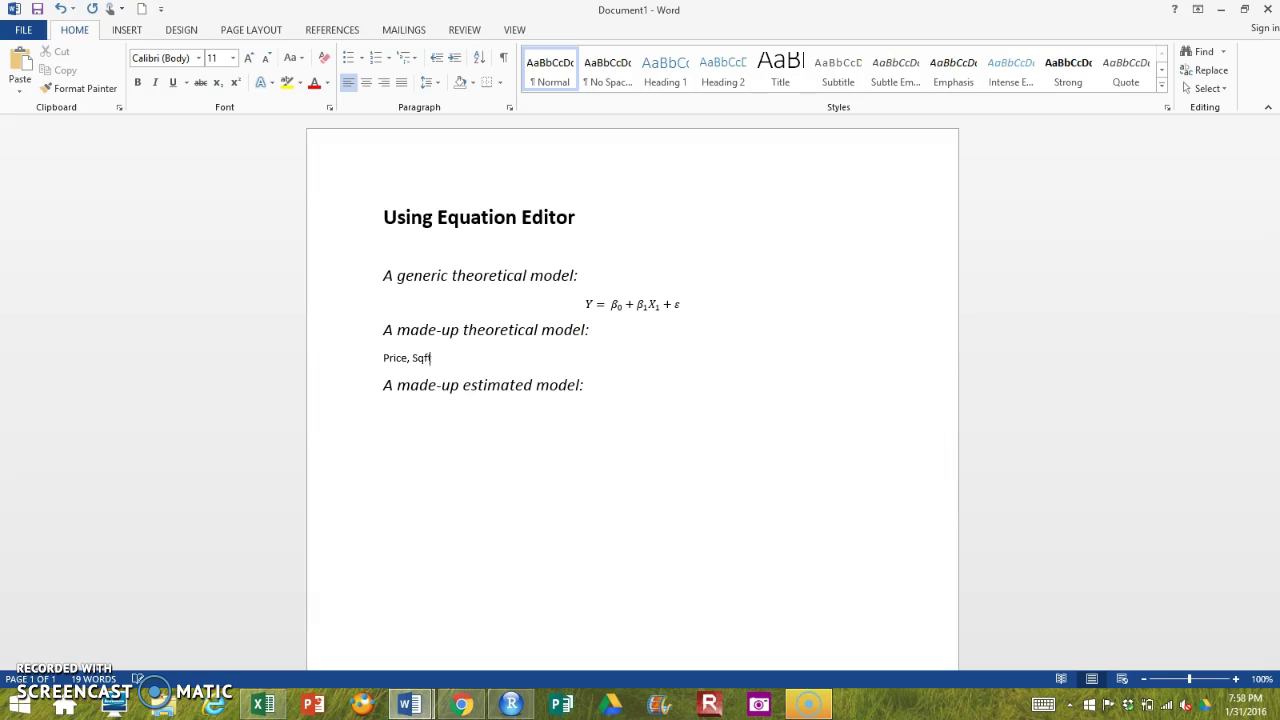
{"action": "left_click", "coordinate": [600, 305]}
{"action": "left_click", "coordinate": [422, 358]}
{"action": "left_click", "coordinate": [629, 305]}
{"action": "left_click", "coordinate": [623, 357]}
{"action": "key", "text": "Return"}
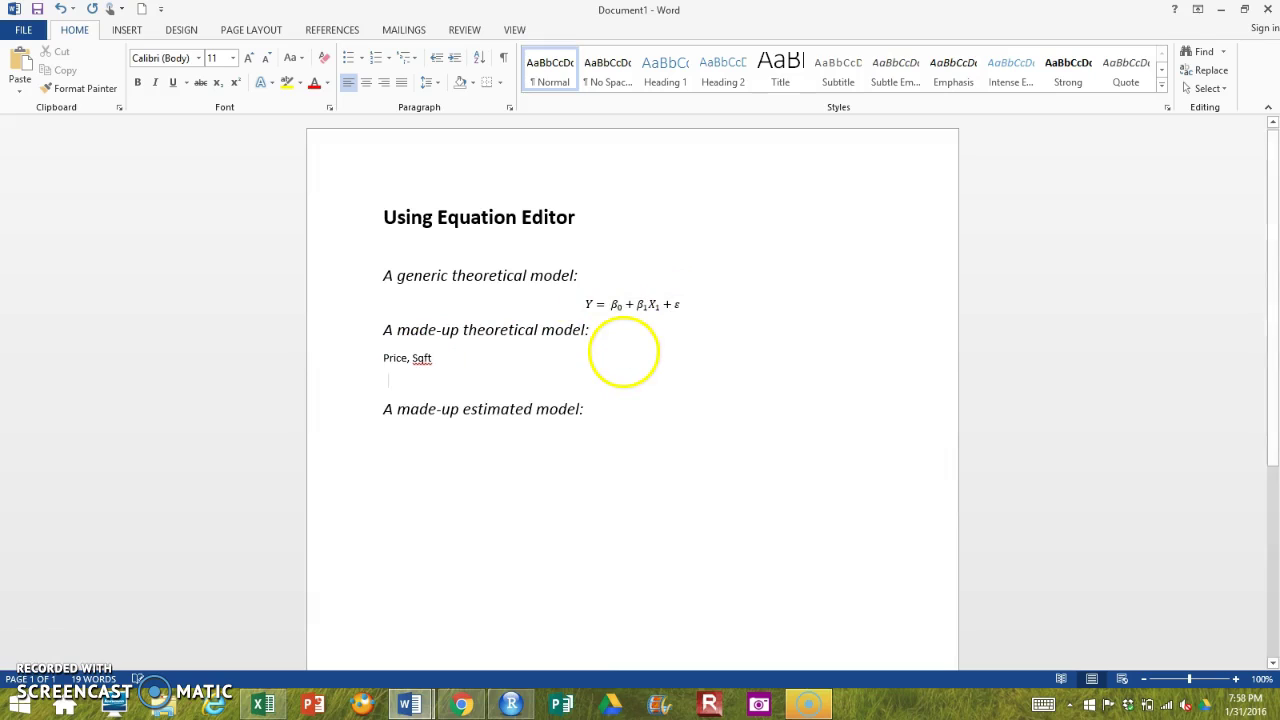
Copy the whole generic equation onto the empty line below "Price, Sqft"
{"action": "left_click", "coordinate": [667, 313]}
{"action": "left_click", "coordinate": [667, 313]}
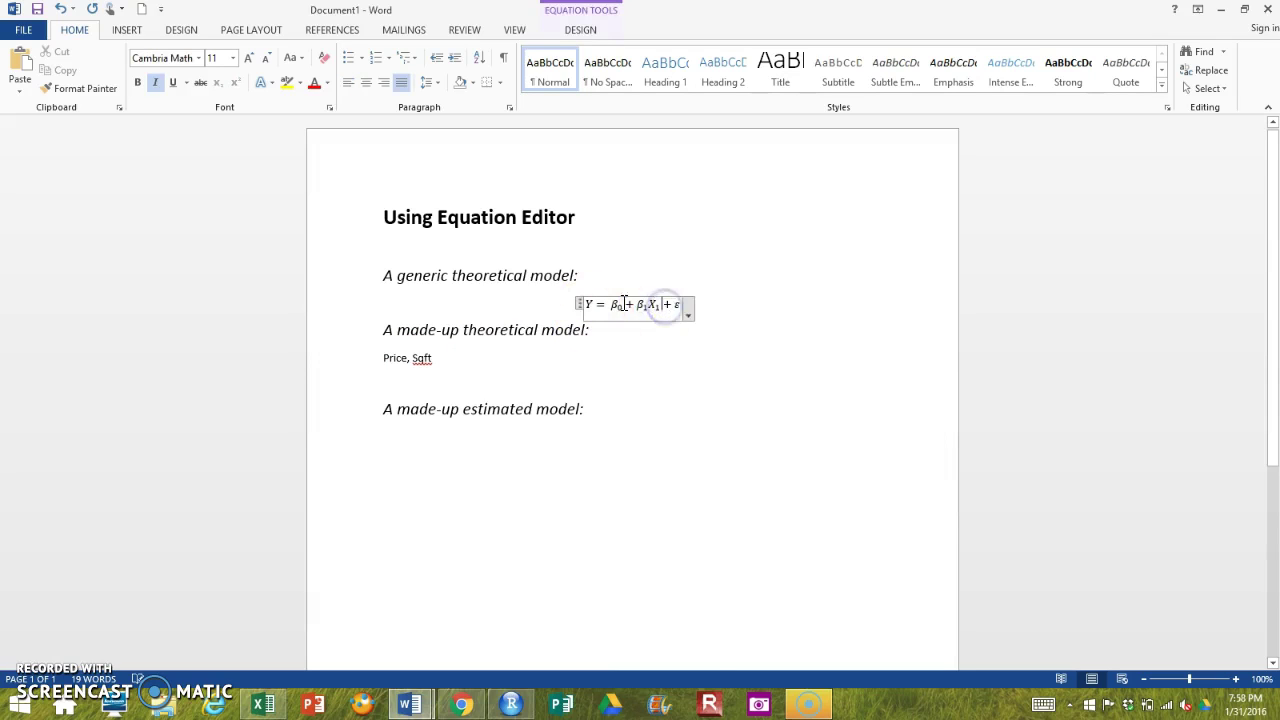
{"action": "left_click", "coordinate": [580, 302]}
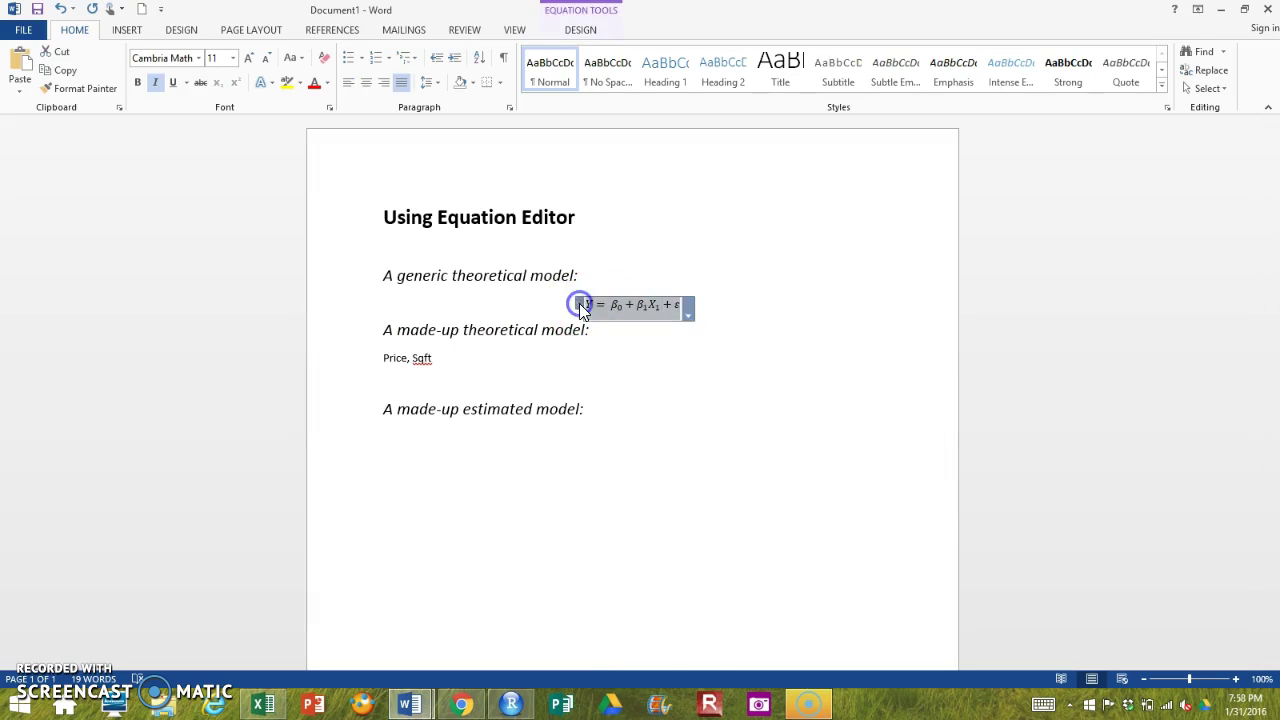
{"action": "left_click", "coordinate": [625, 386]}
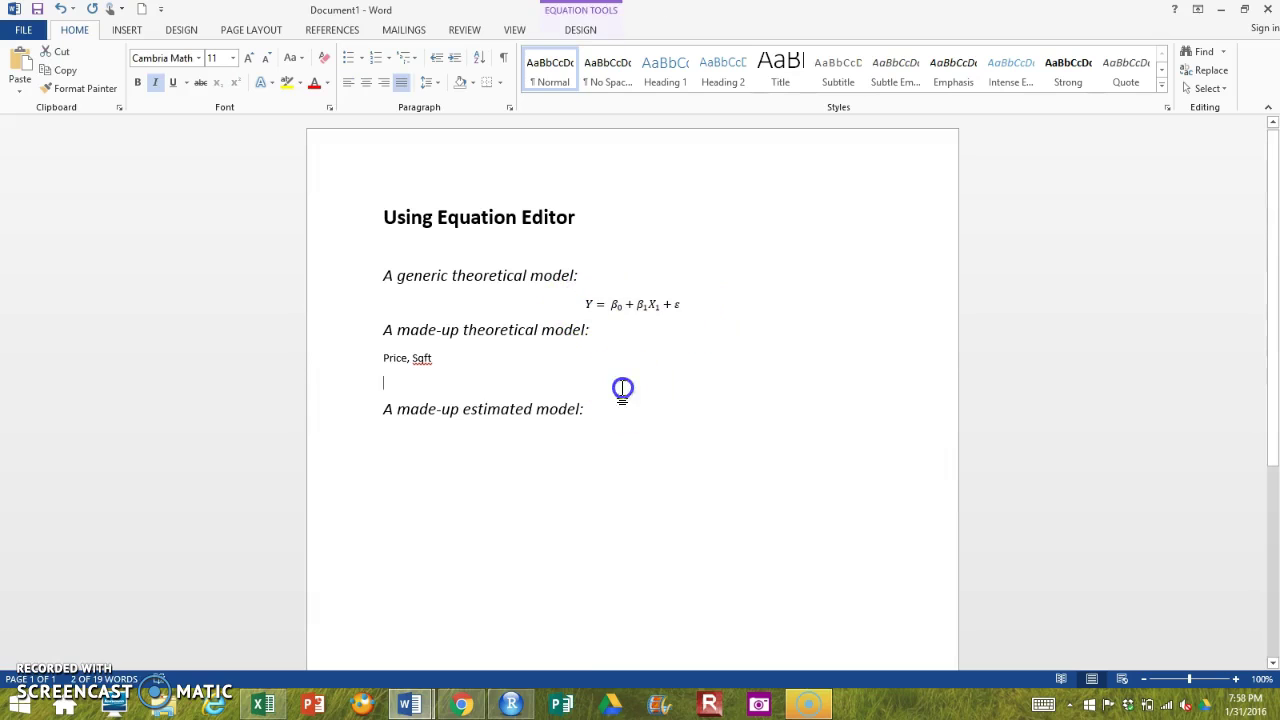
{"action": "key", "text": "ctrl+v"}
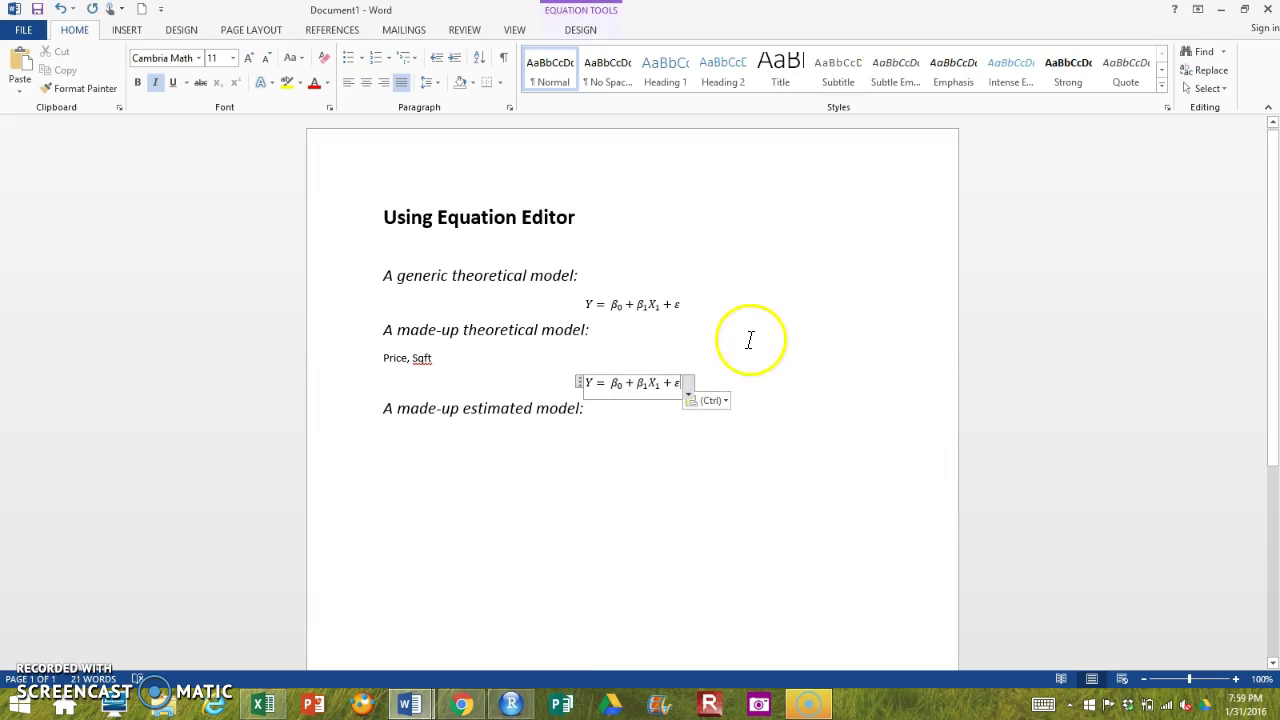
Replace Y with Price and X₁ with Sqft in the copied equation under the made-up theoretical model heading
{"action": "double_click", "coordinate": [590, 383]}
{"action": "key", "text": "BackSpace"}
{"action": "type", "text": "Price"}
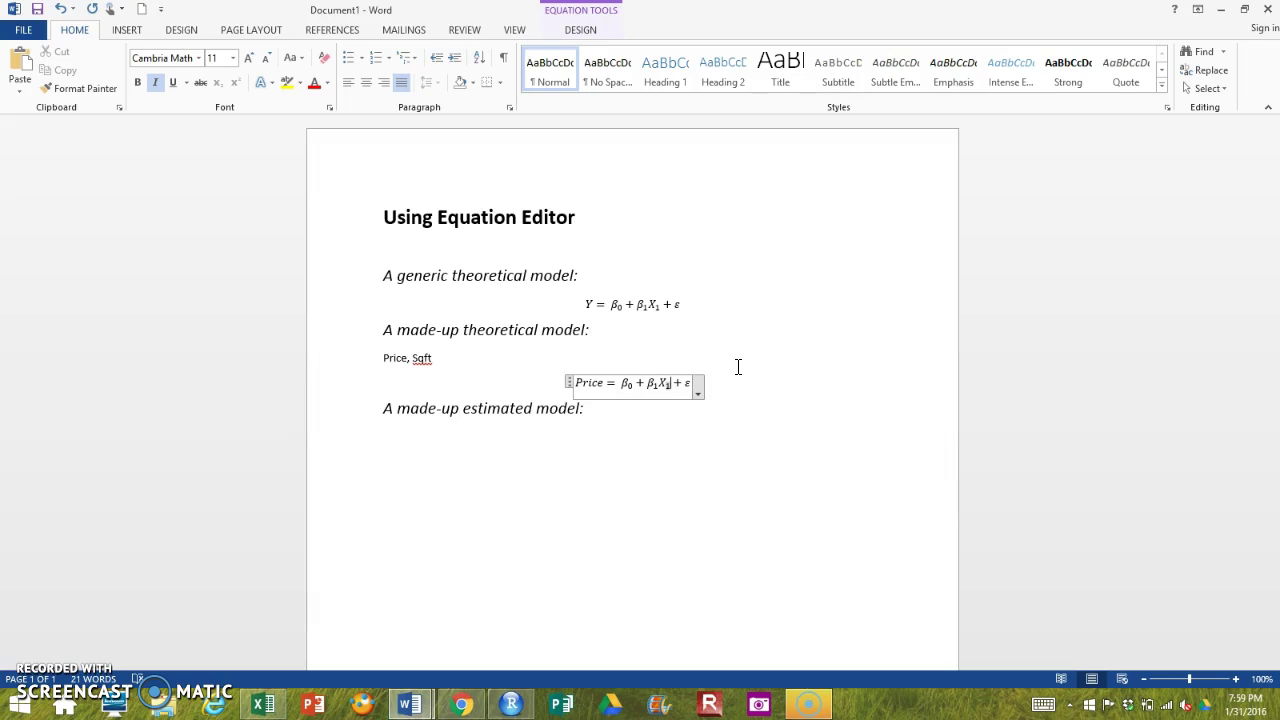
{"action": "key", "text": "BackSpace"}
{"action": "key", "text": "BackSpace"}
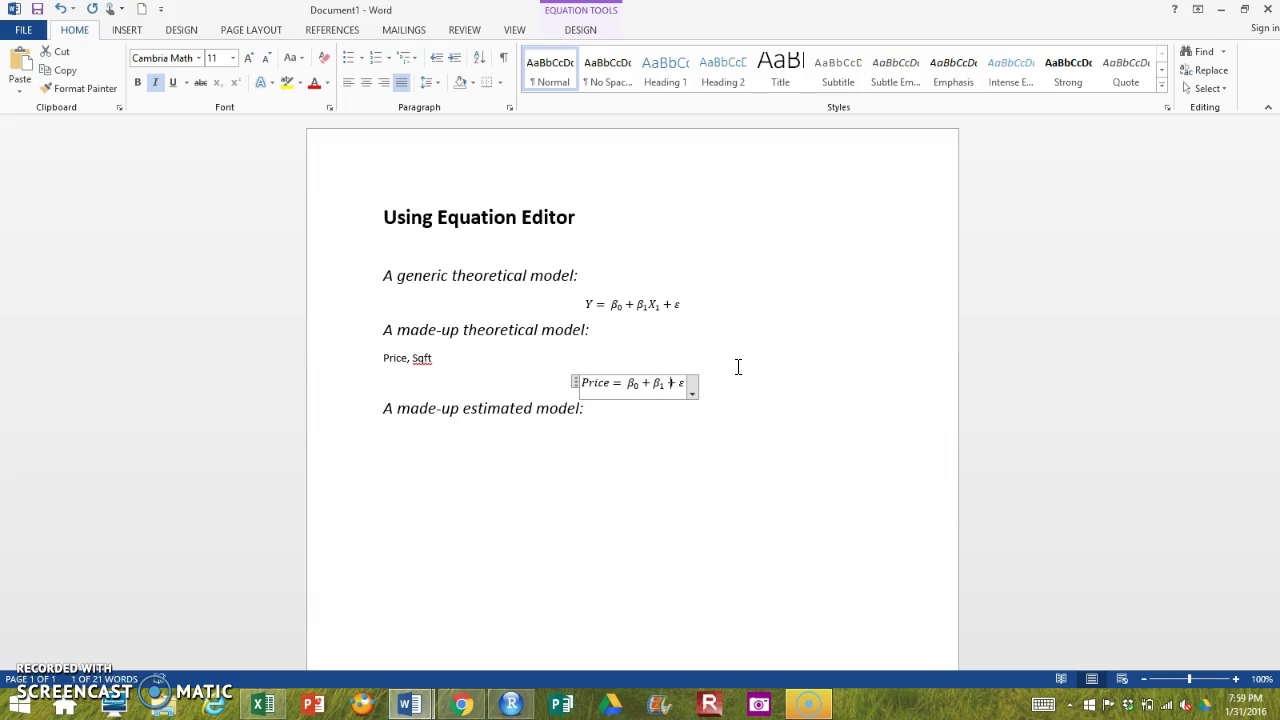
{"action": "type", "text": "Sqft"}
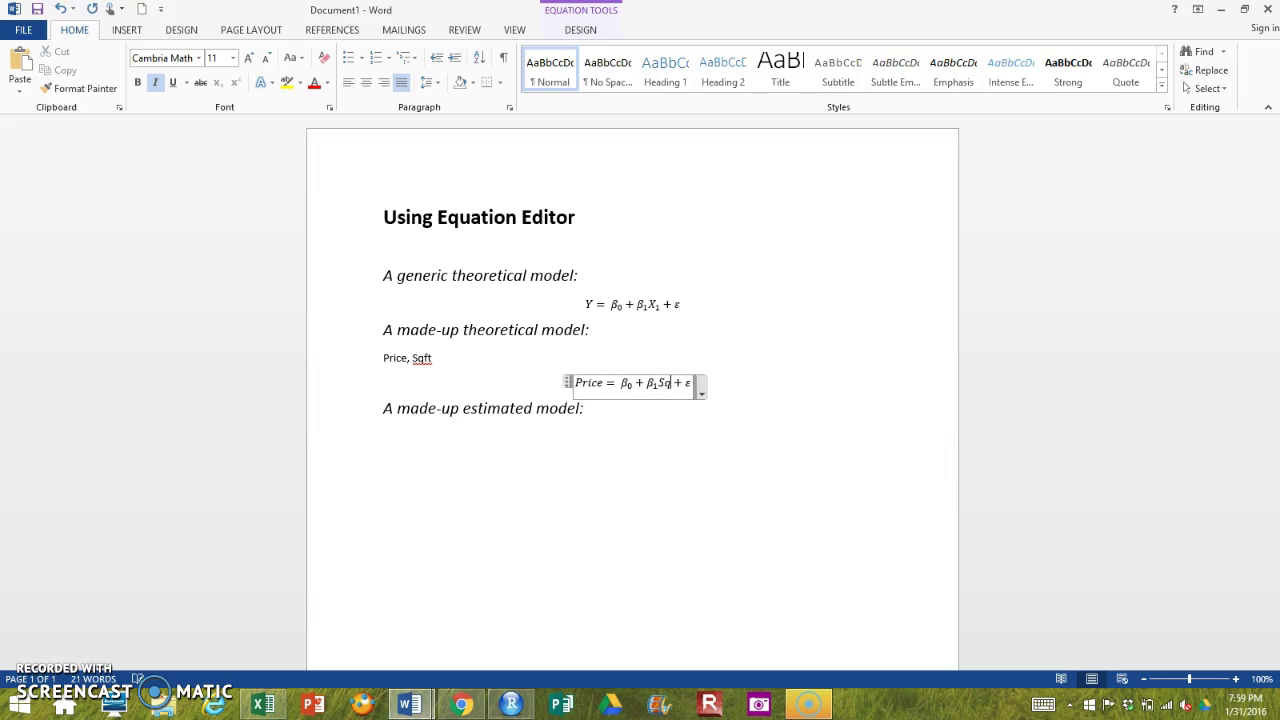
{"action": "left_click", "coordinate": [908, 268]}
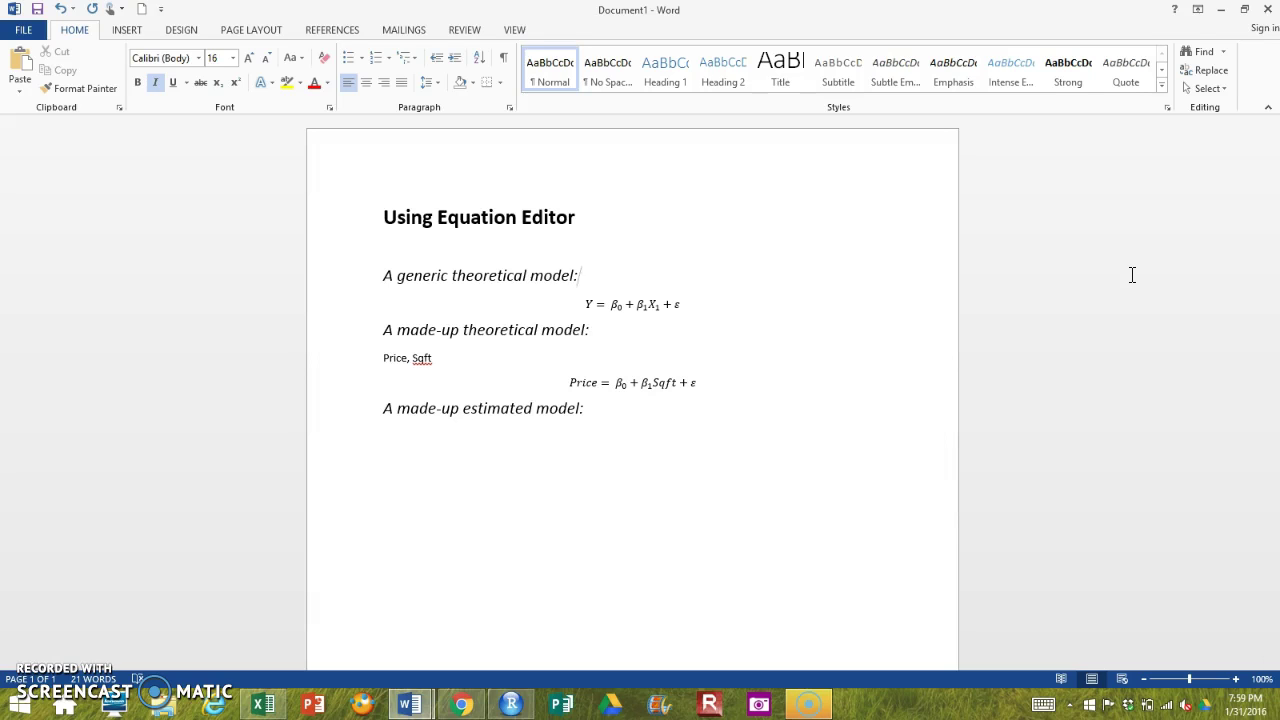
Give Sqft an exponent of 2 in the made-up theoretical equation and leave the equation
{"action": "left_click", "coordinate": [127, 30]}
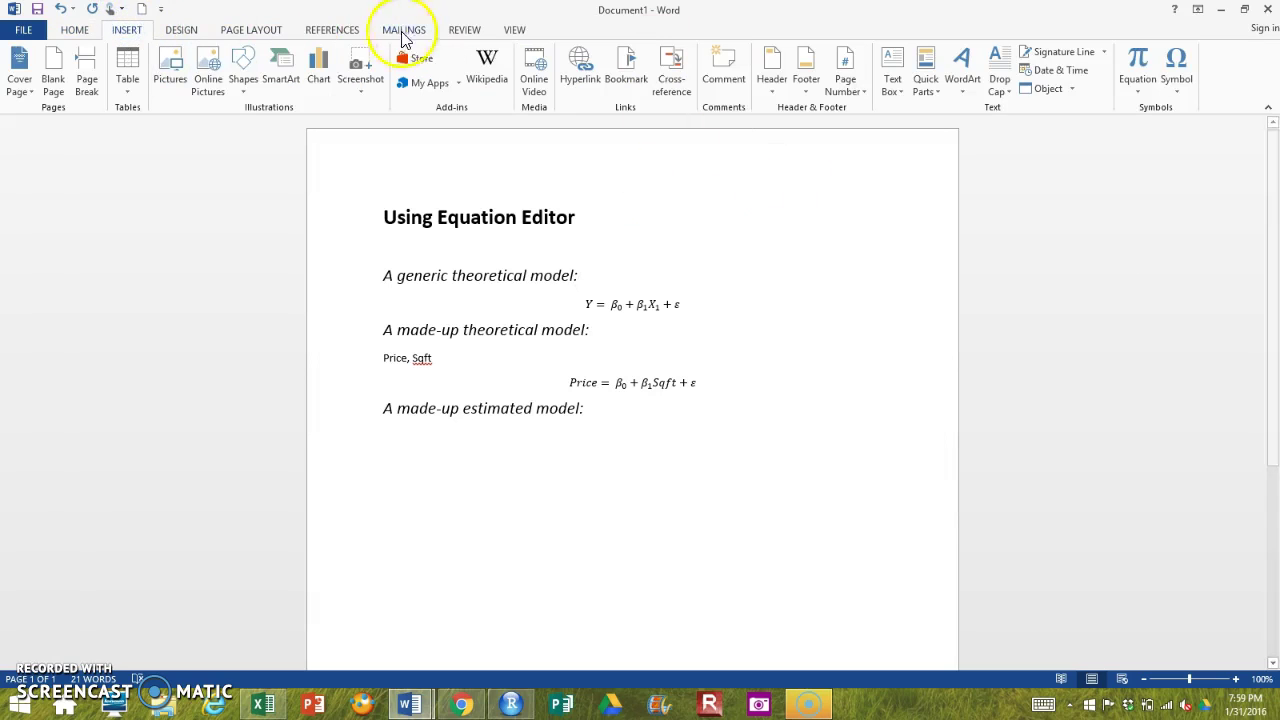
{"action": "left_click", "coordinate": [689, 389]}
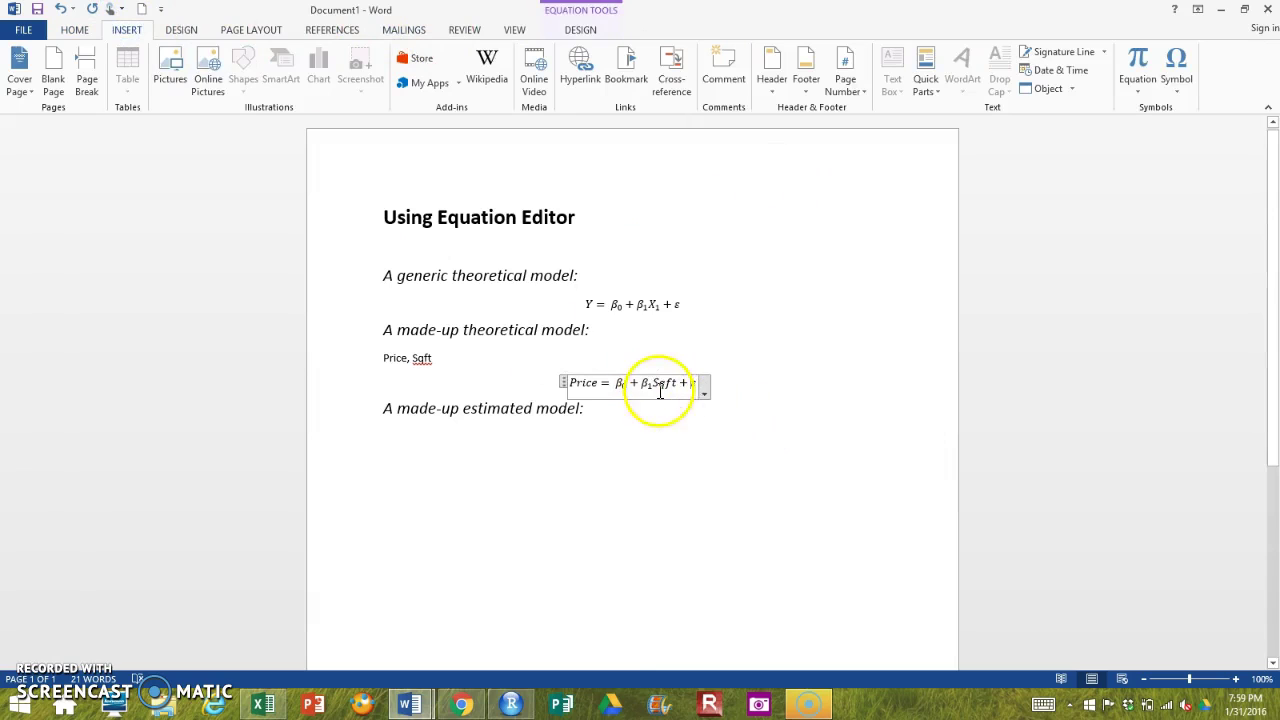
{"action": "left_click", "coordinate": [580, 30]}
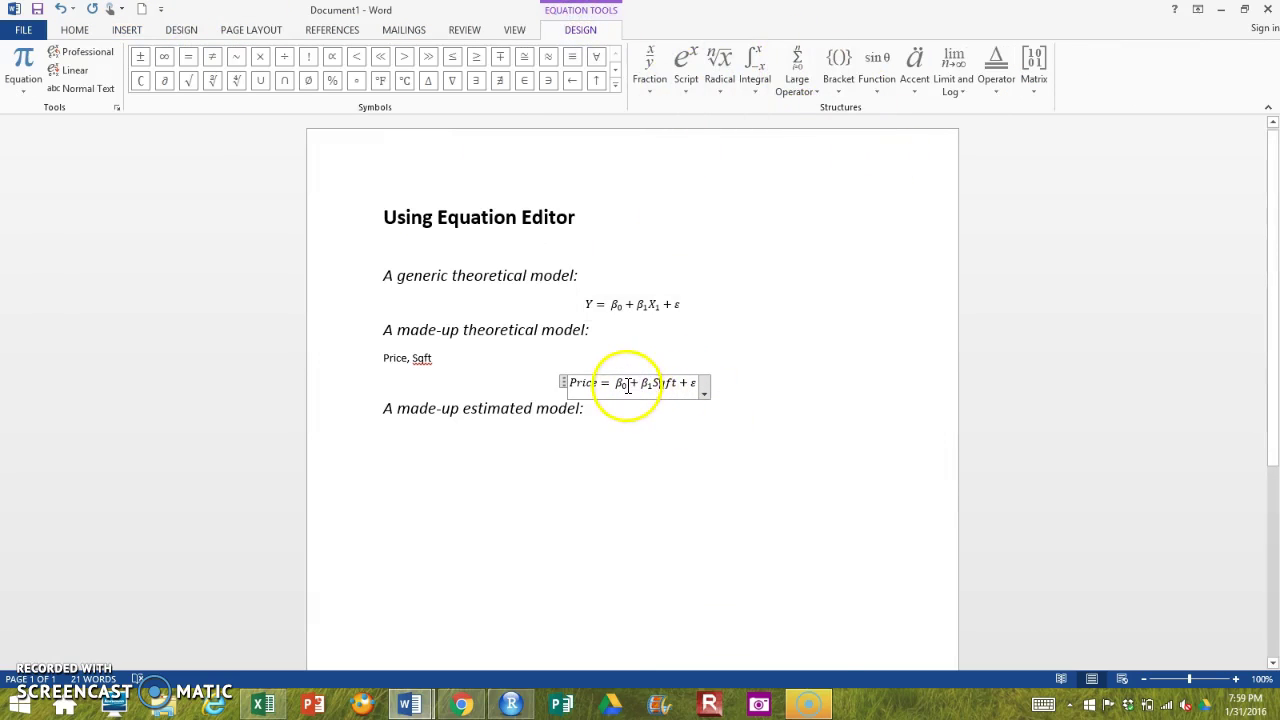
{"action": "left_click_drag", "start_coordinate": [678, 383], "coordinate": [657, 383]}
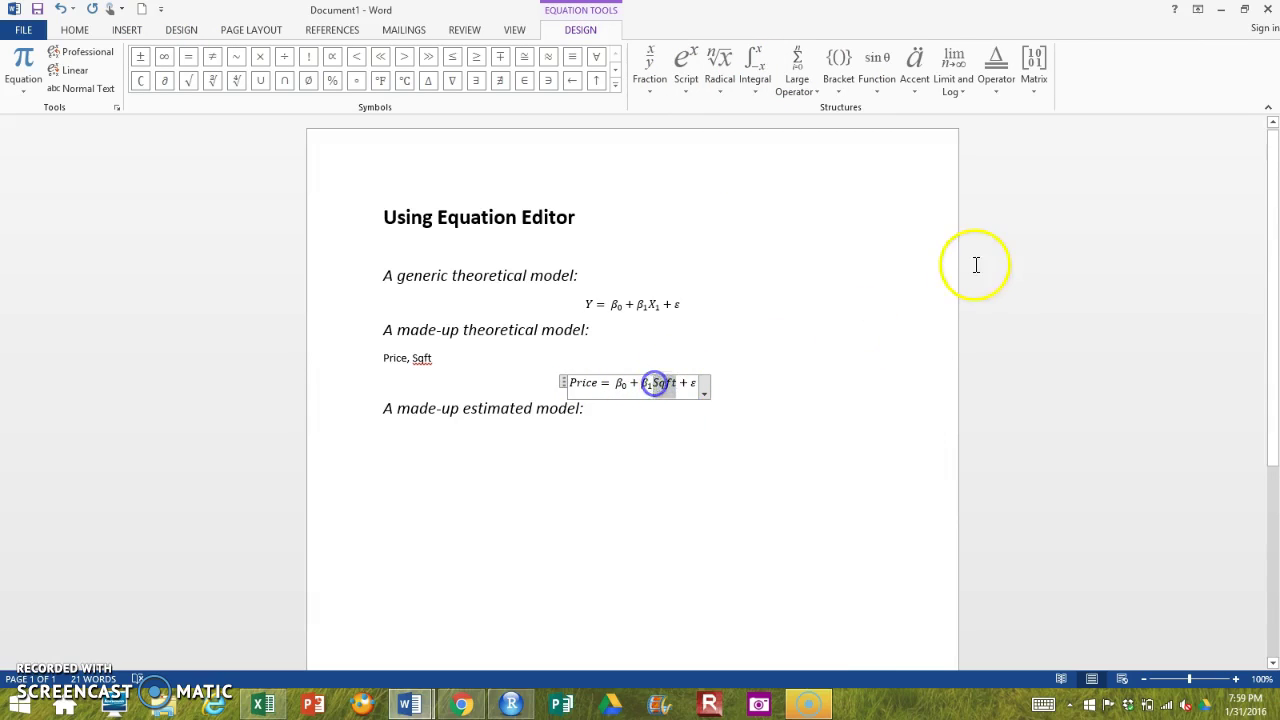
{"action": "left_click", "coordinate": [684, 72]}
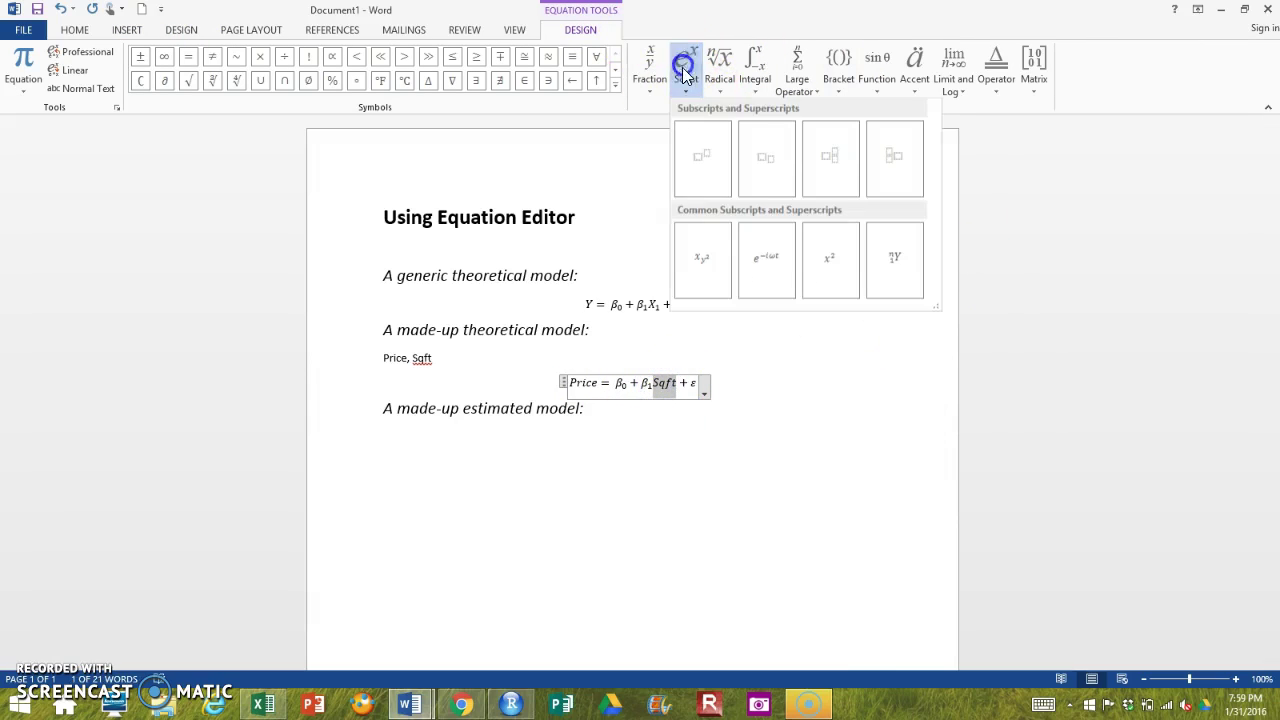
{"action": "left_click", "coordinate": [702, 158]}
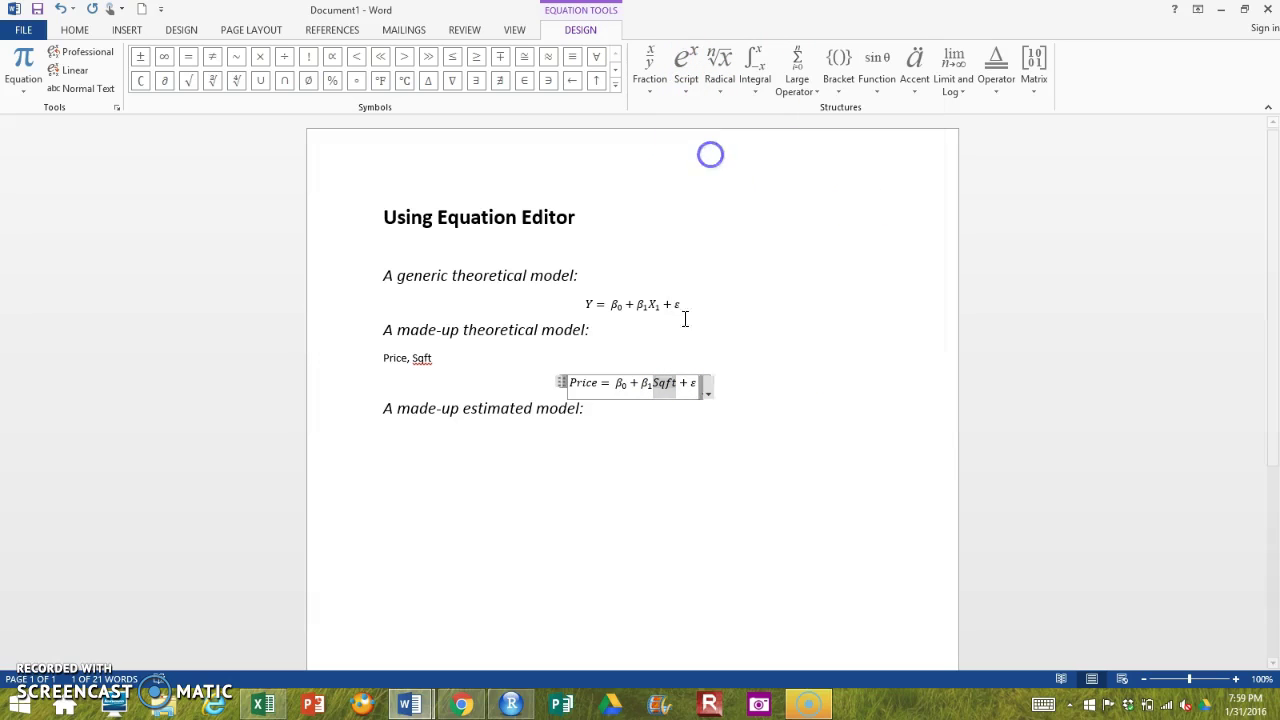
{"action": "left_click", "coordinate": [677, 381]}
{"action": "type", "text": "2"}
{"action": "left_click", "coordinate": [870, 429]}
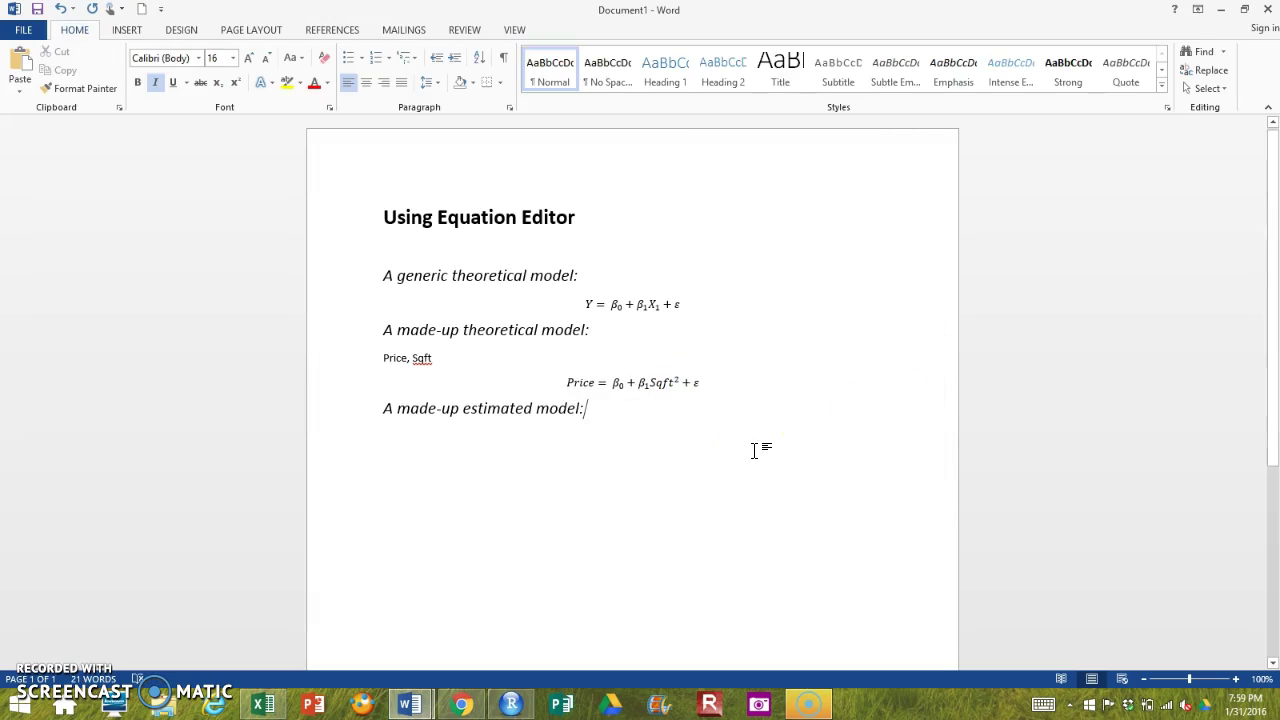
Replace the squared Sqft term in the made-up theoretical equation with plain Sqft and leave the equation
{"action": "left_click", "coordinate": [676, 382]}
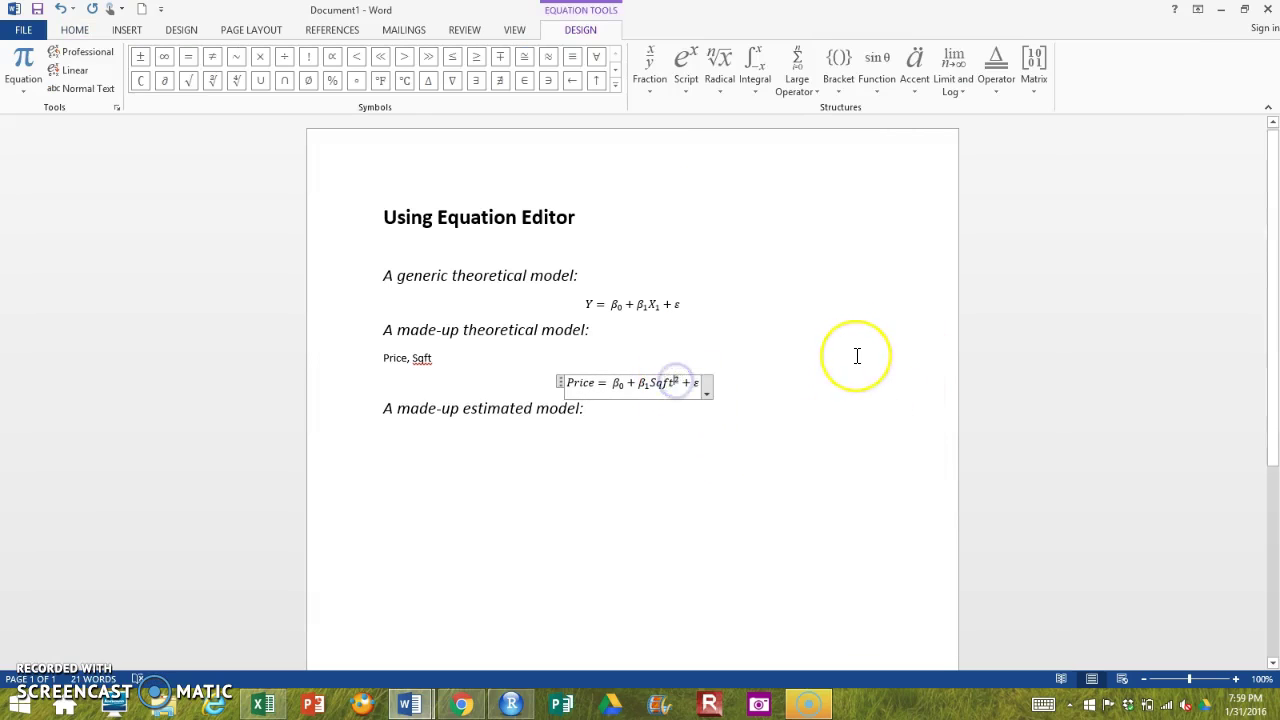
{"action": "key", "text": "Right"}
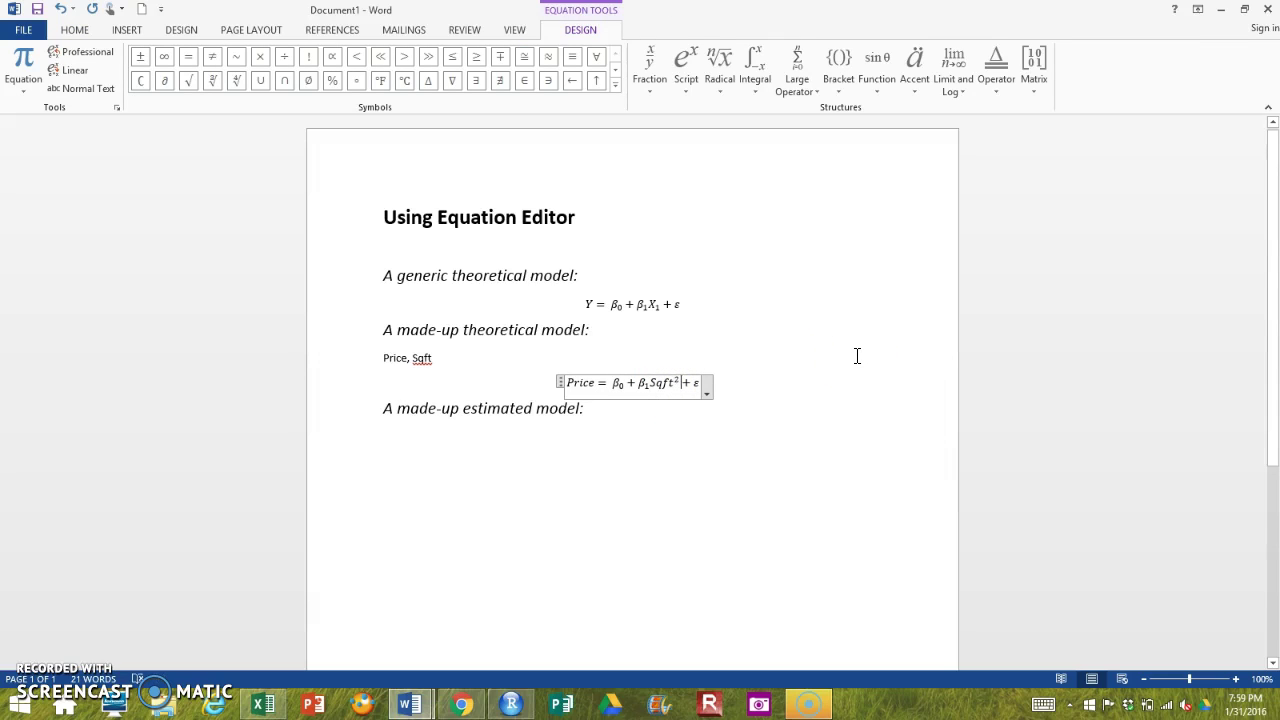
{"action": "key", "text": "shift+Left"}
{"action": "key", "text": "shift+Left"}
{"action": "key", "text": "BackSpace"}
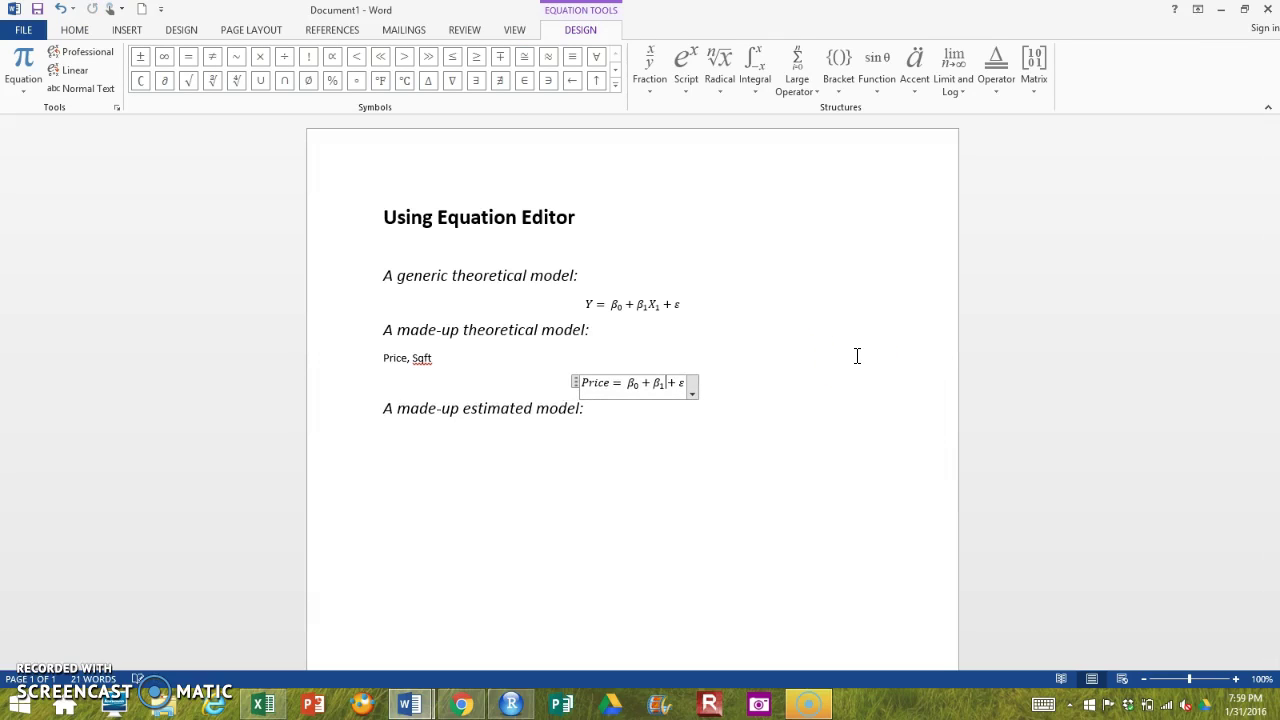
{"action": "type", "text": "Sqft"}
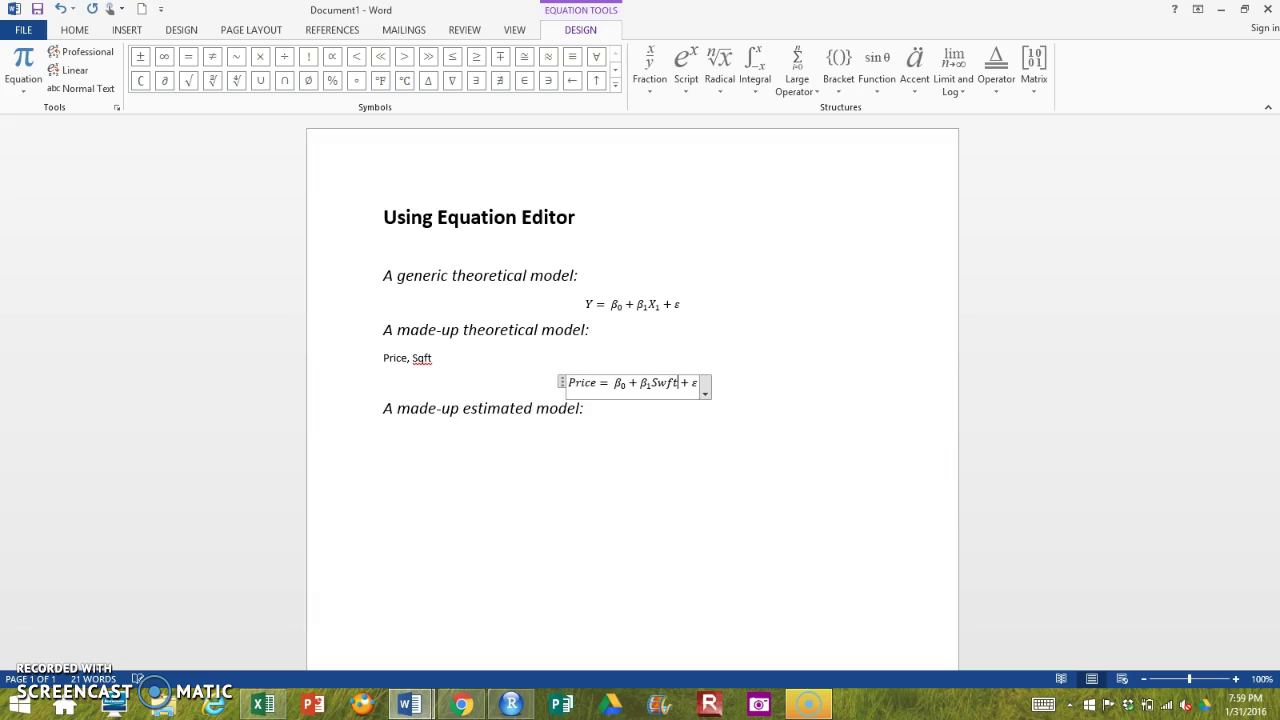
{"action": "left_click", "coordinate": [986, 329]}
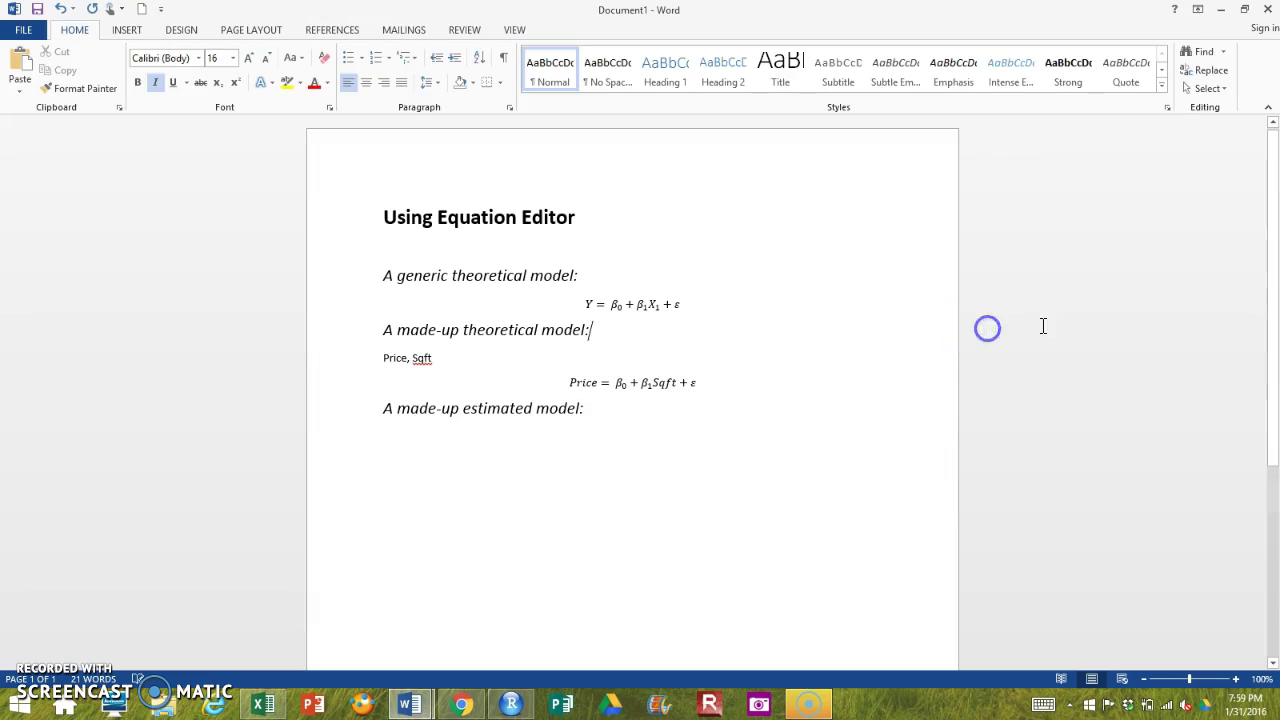
{"action": "left_click", "coordinate": [646, 383]}
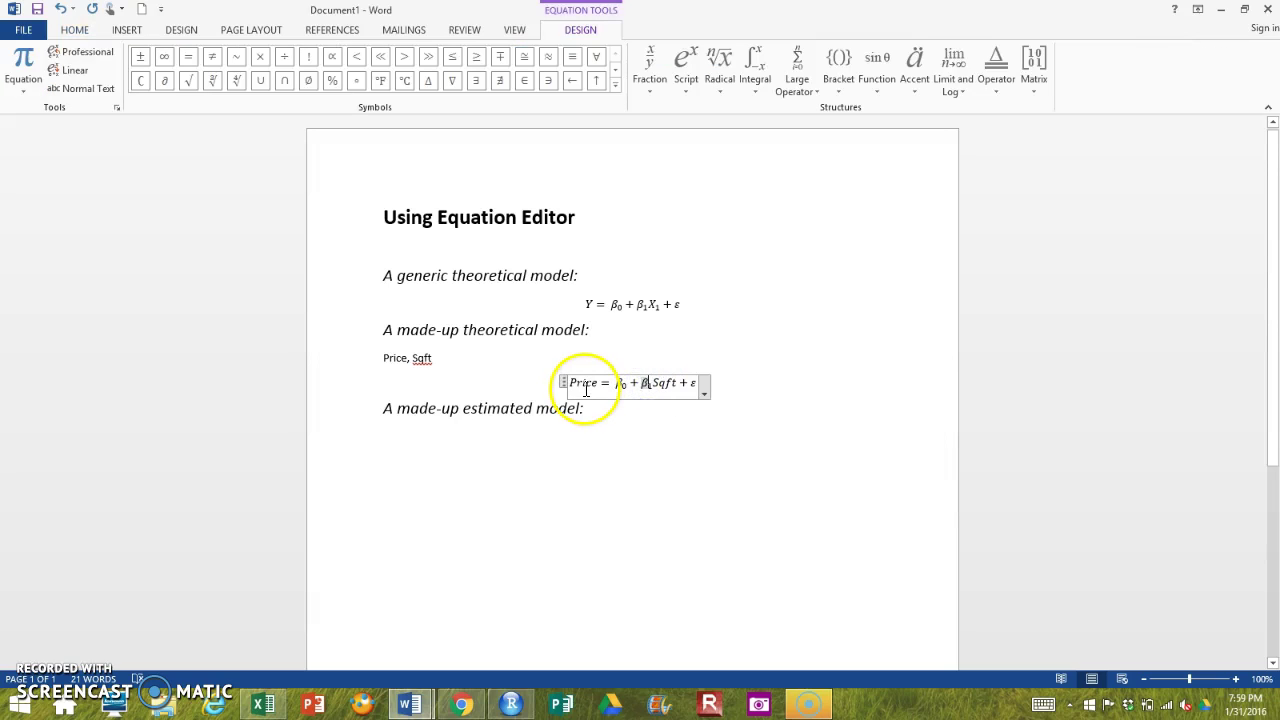
{"action": "left_click", "coordinate": [1066, 351]}
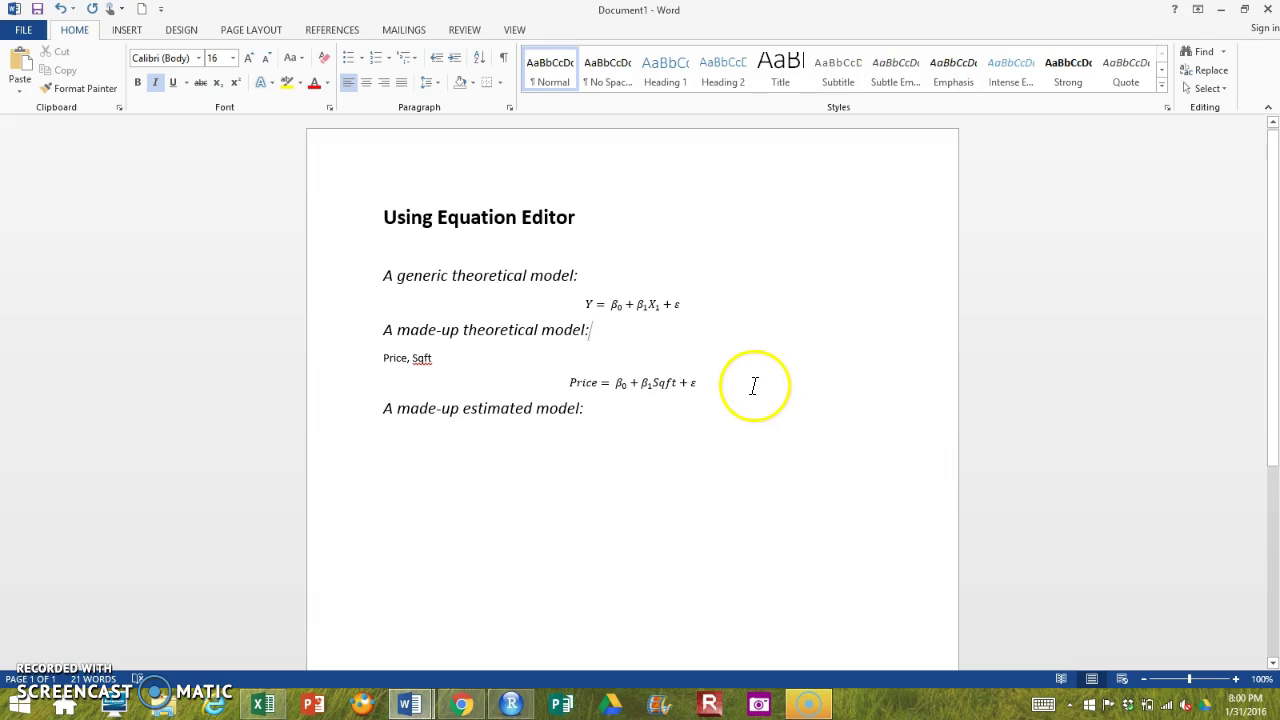
{"action": "left_click", "coordinate": [636, 390]}
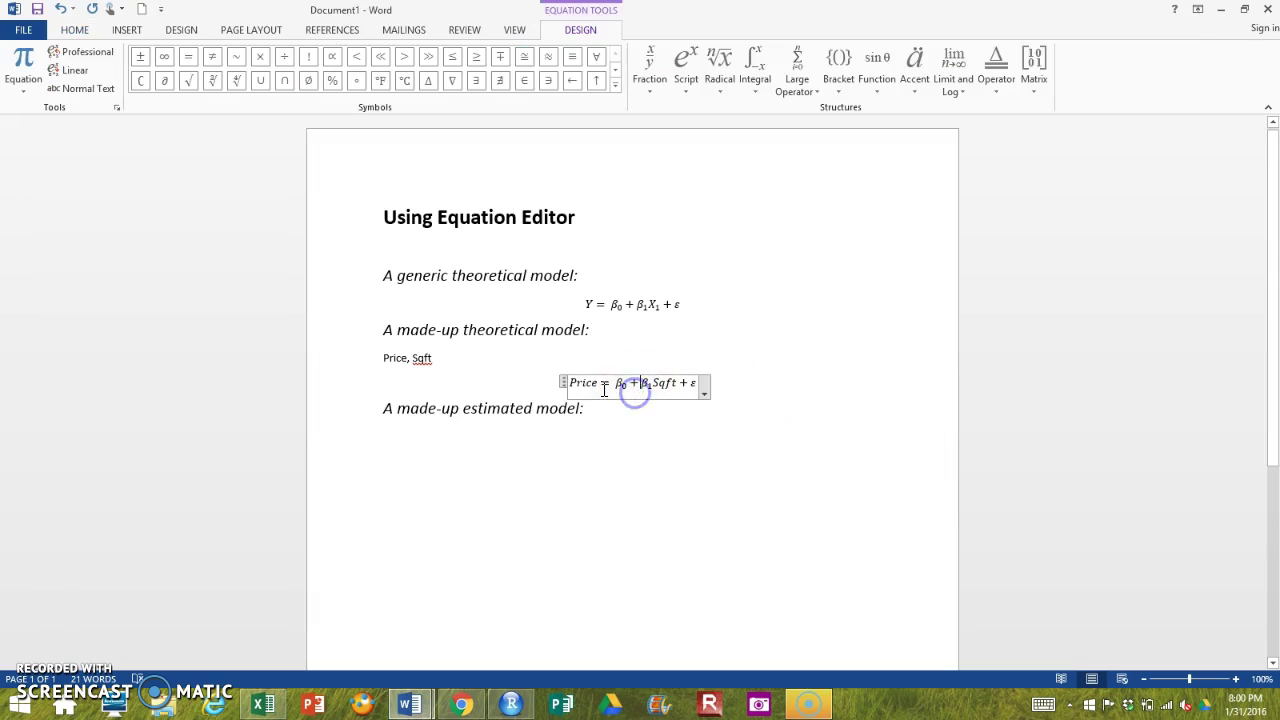
{"action": "left_click", "coordinate": [503, 357]}
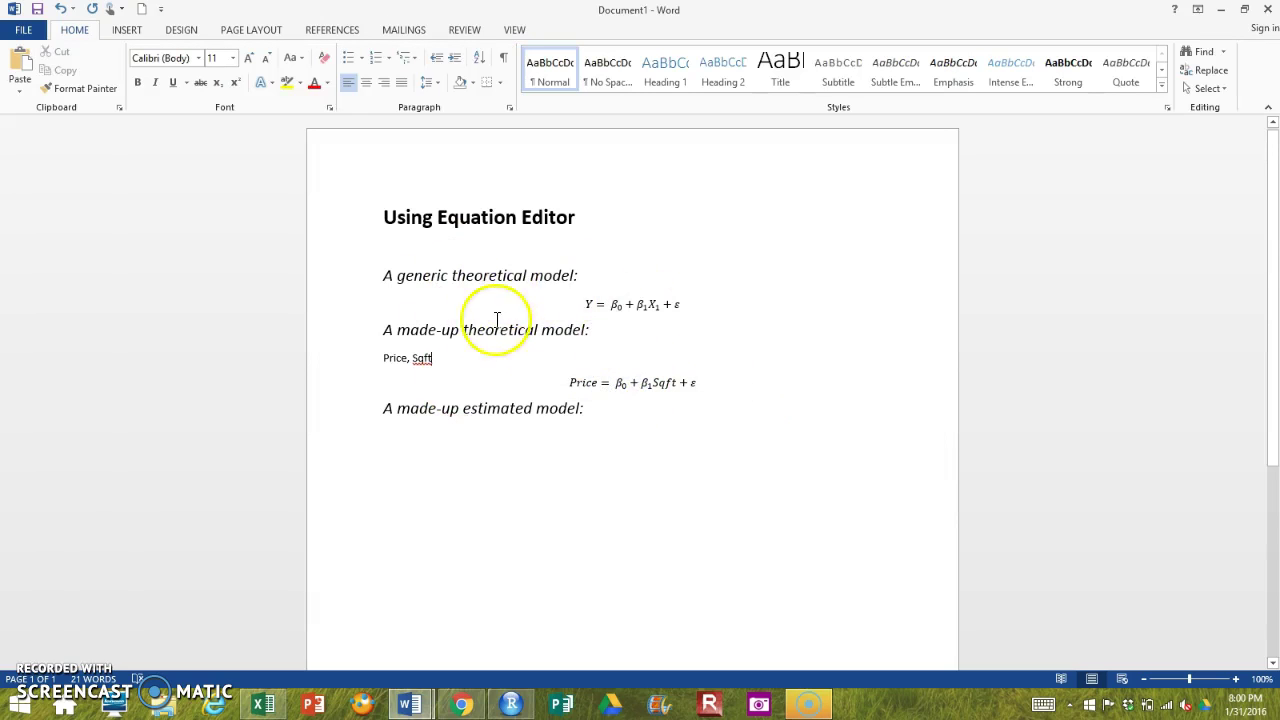
Copy the whole Price equation onto a new 12-point line below "A made-up estimated model:"
{"action": "left_click", "coordinate": [625, 383]}
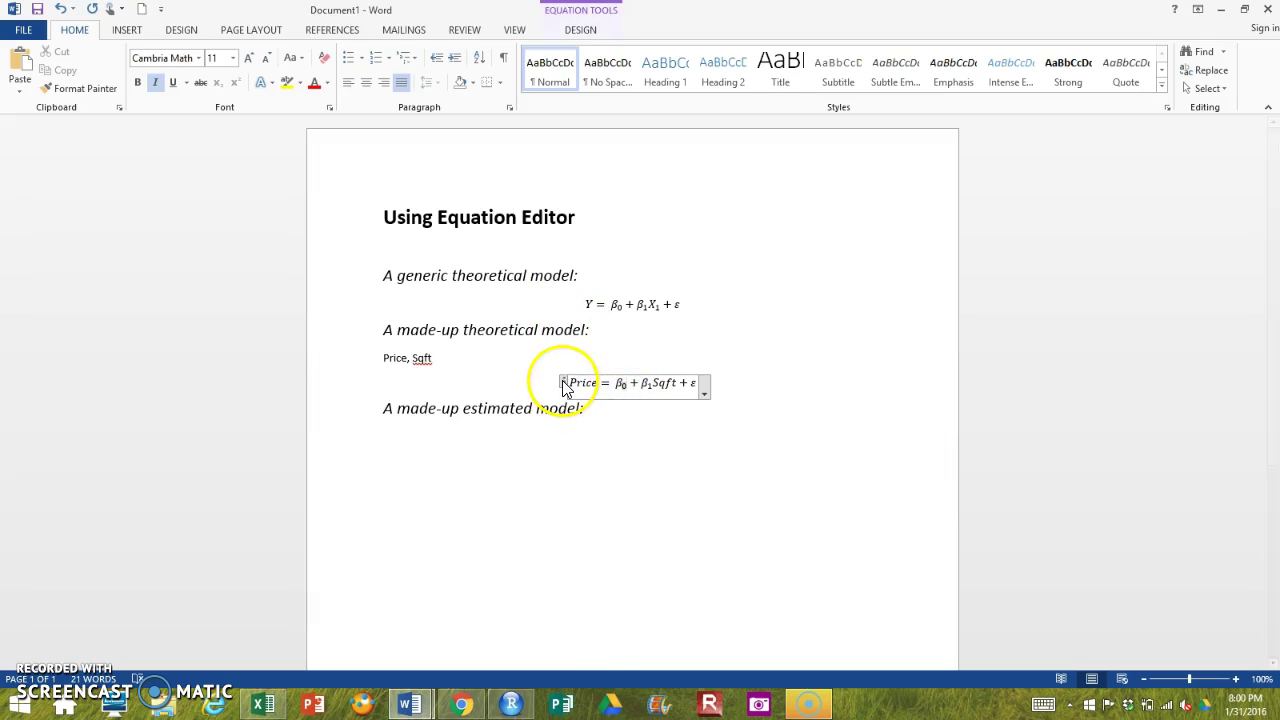
{"action": "left_click", "coordinate": [562, 382]}
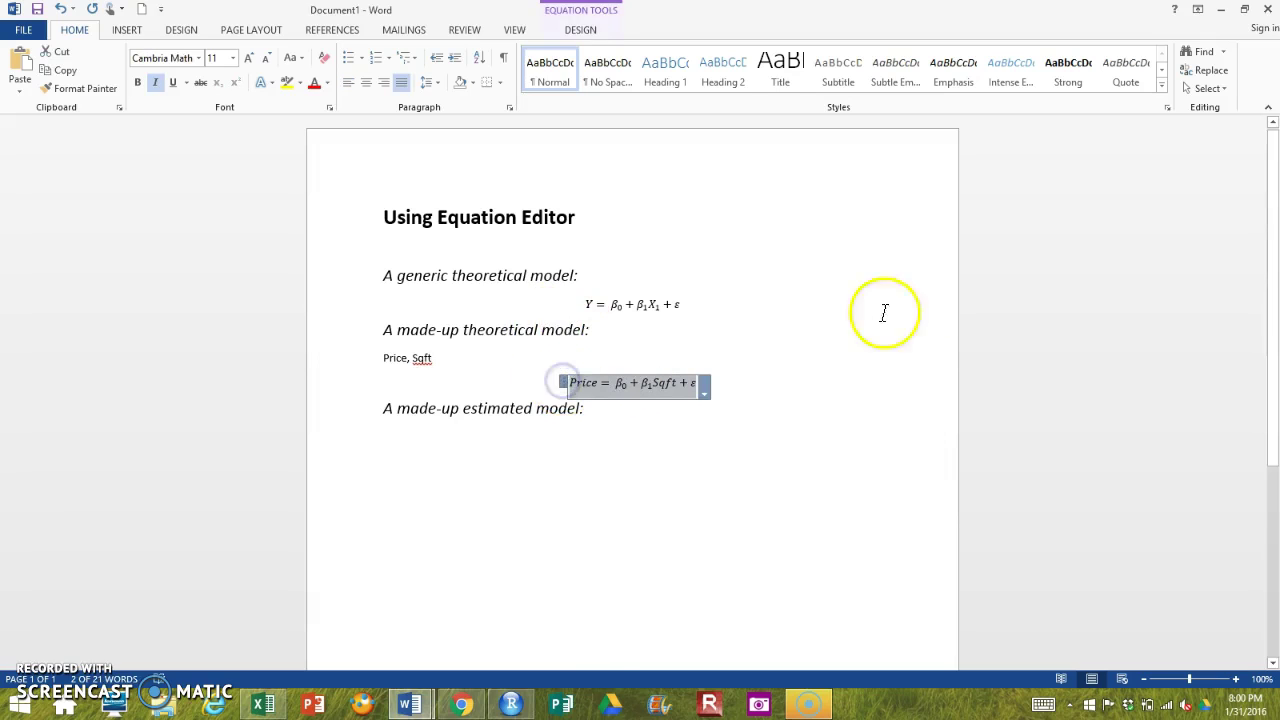
{"action": "left_click", "coordinate": [681, 441]}
{"action": "key", "text": "Return"}
{"action": "left_click", "coordinate": [266, 60]}
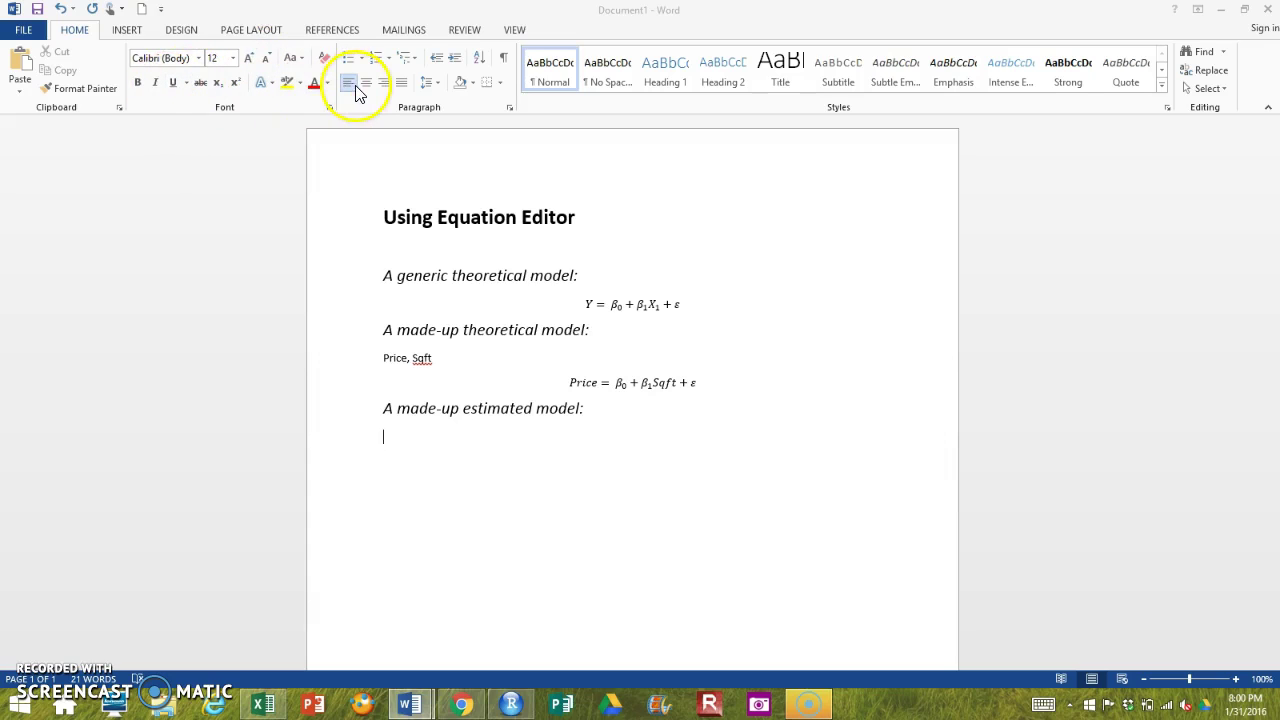
{"action": "key", "text": "ctrl+v"}
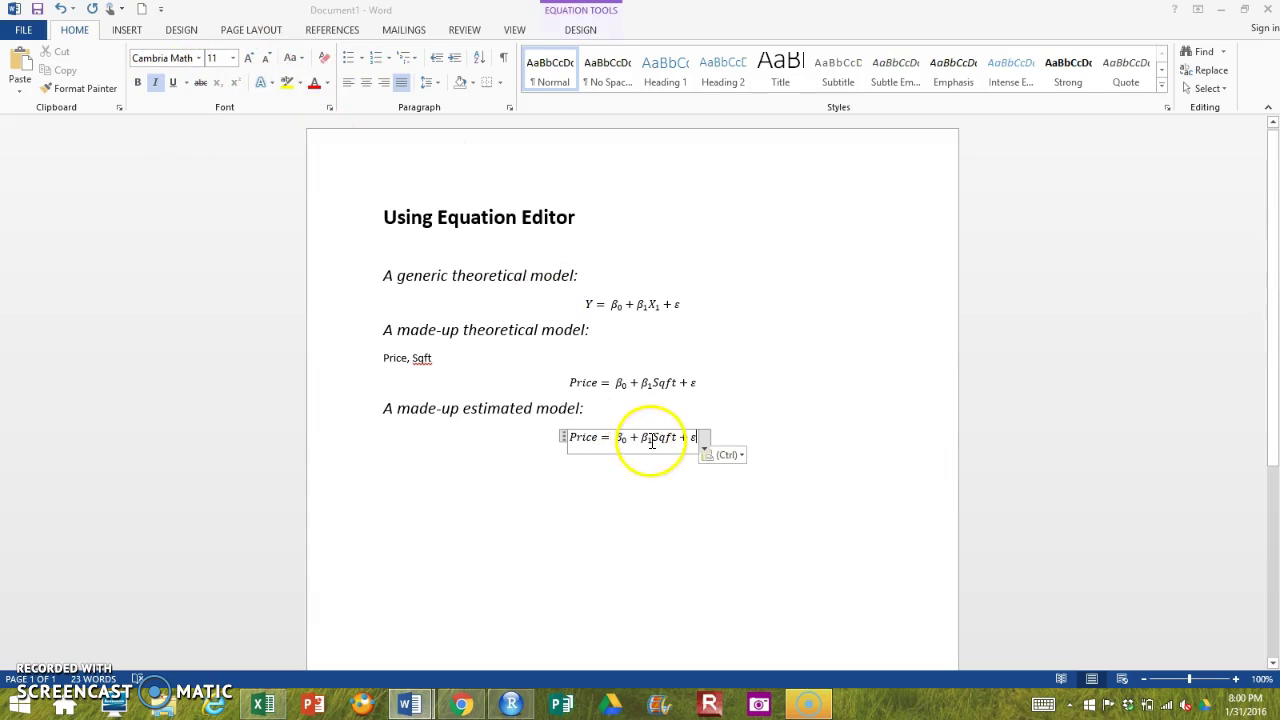
{"action": "left_click", "coordinate": [627, 445]}
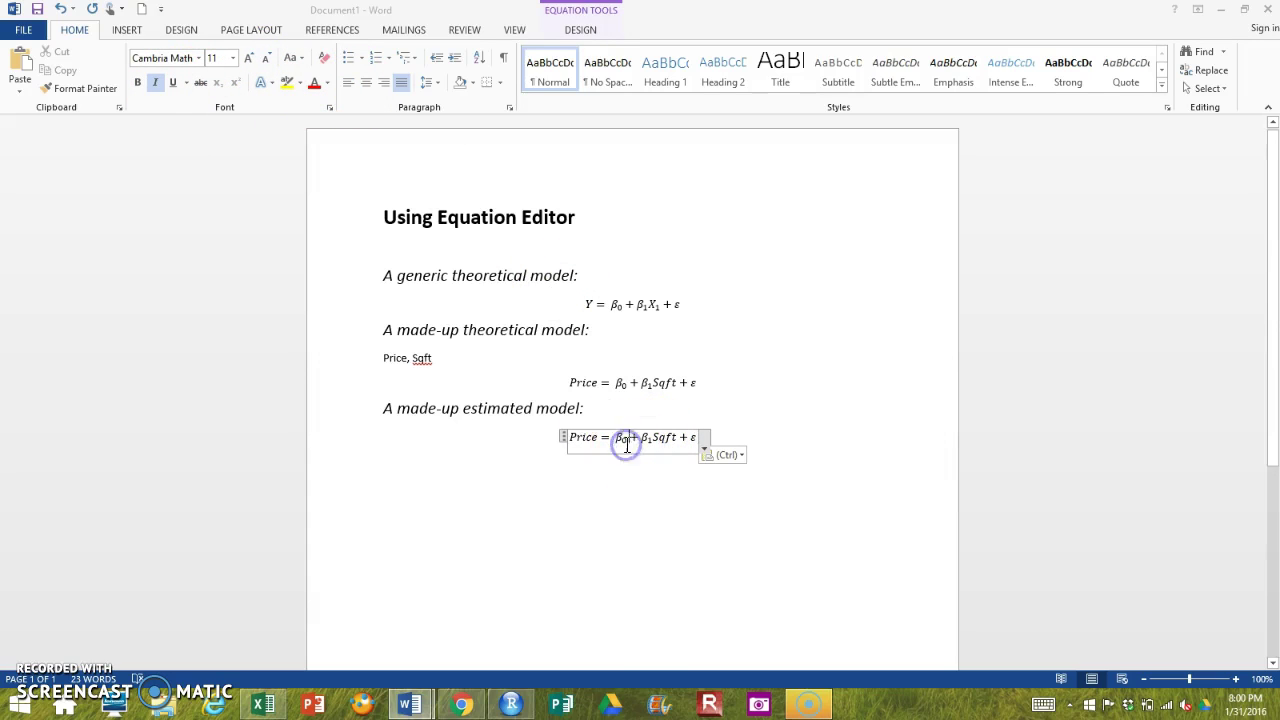
{"action": "left_click", "coordinate": [649, 442]}
{"action": "left_click", "coordinate": [1053, 412]}
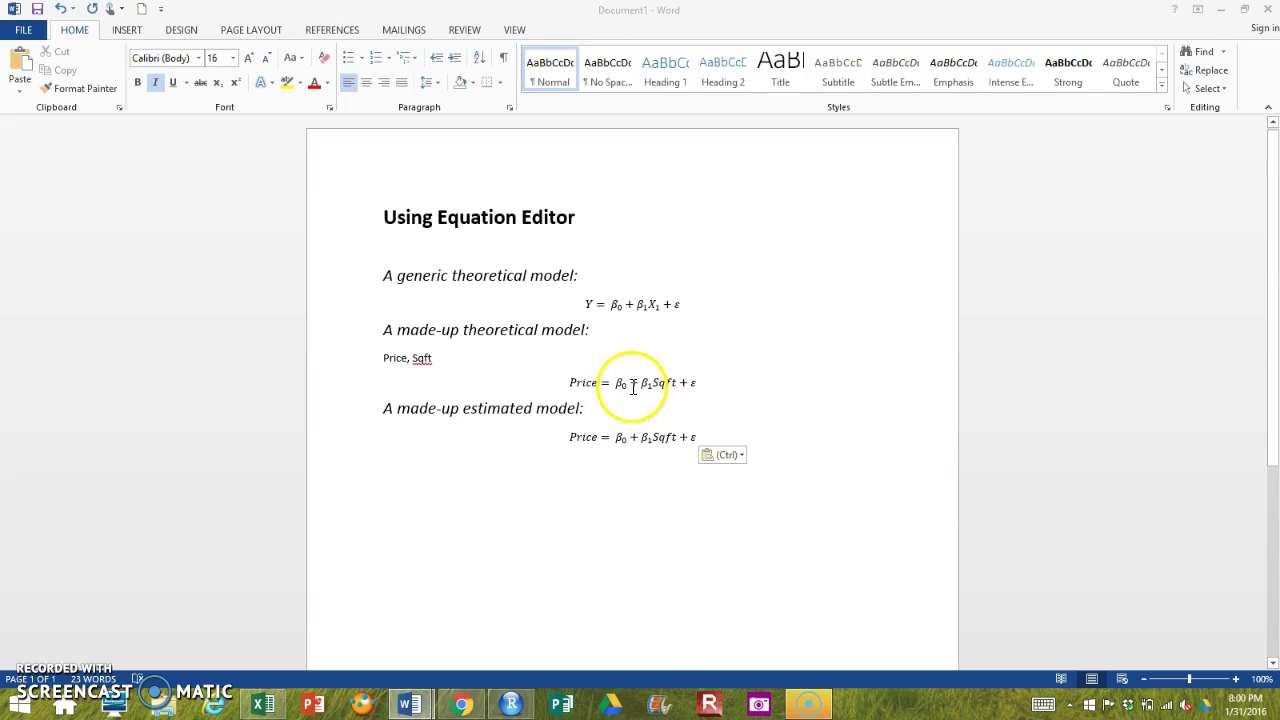
{"action": "left_click", "coordinate": [623, 439]}
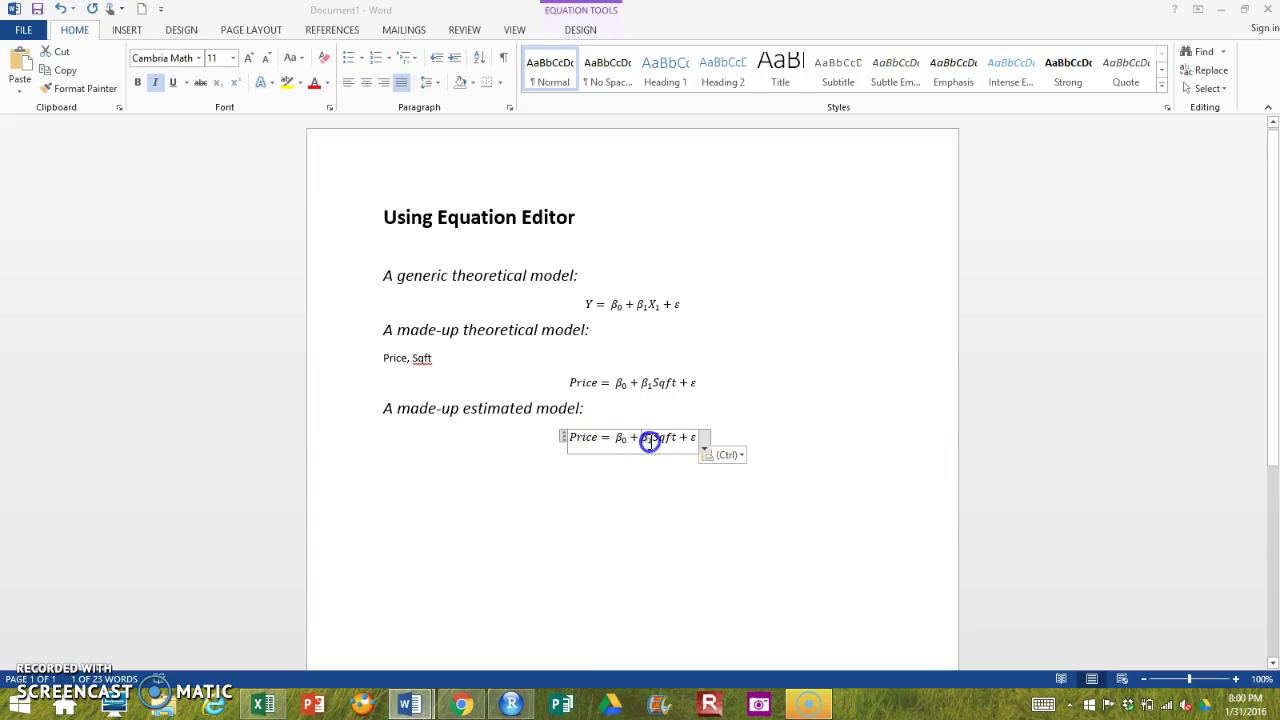
{"action": "left_click", "coordinate": [1046, 451]}
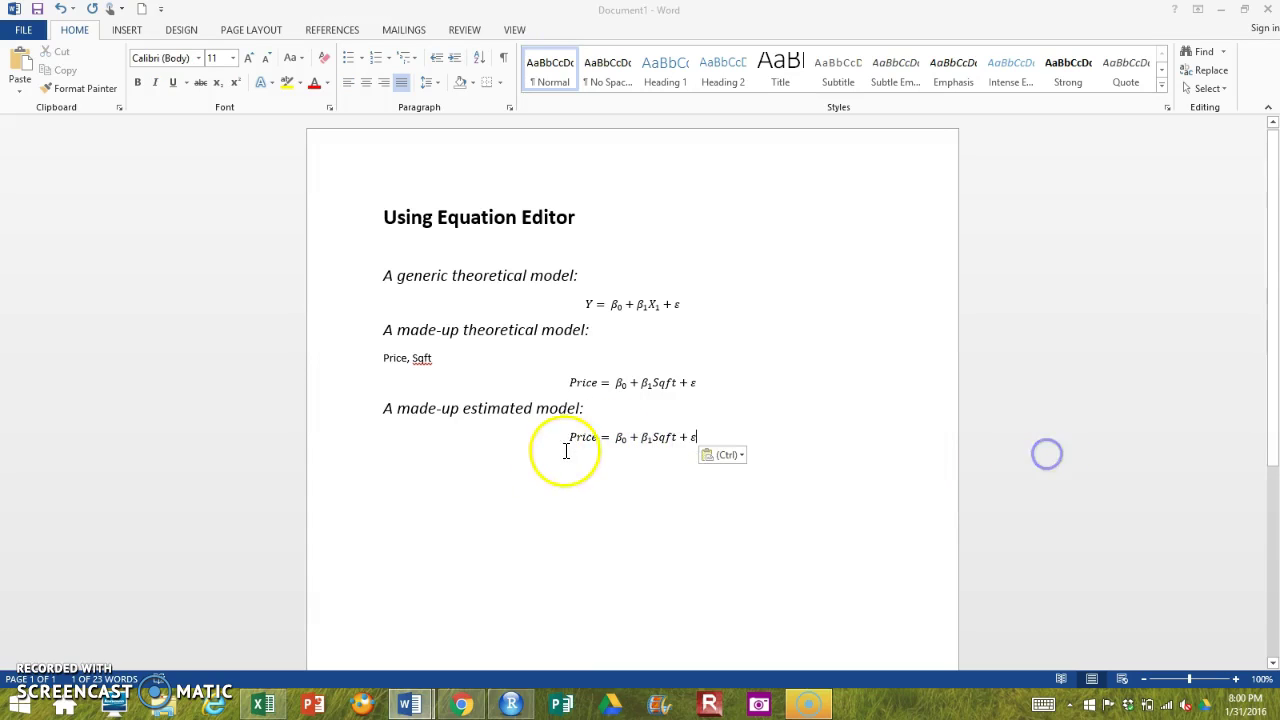
Replace β₀ with −30,000 in the equation under the made-up estimated model heading
{"action": "left_click", "coordinate": [625, 442]}
{"action": "key", "text": "Delete"}
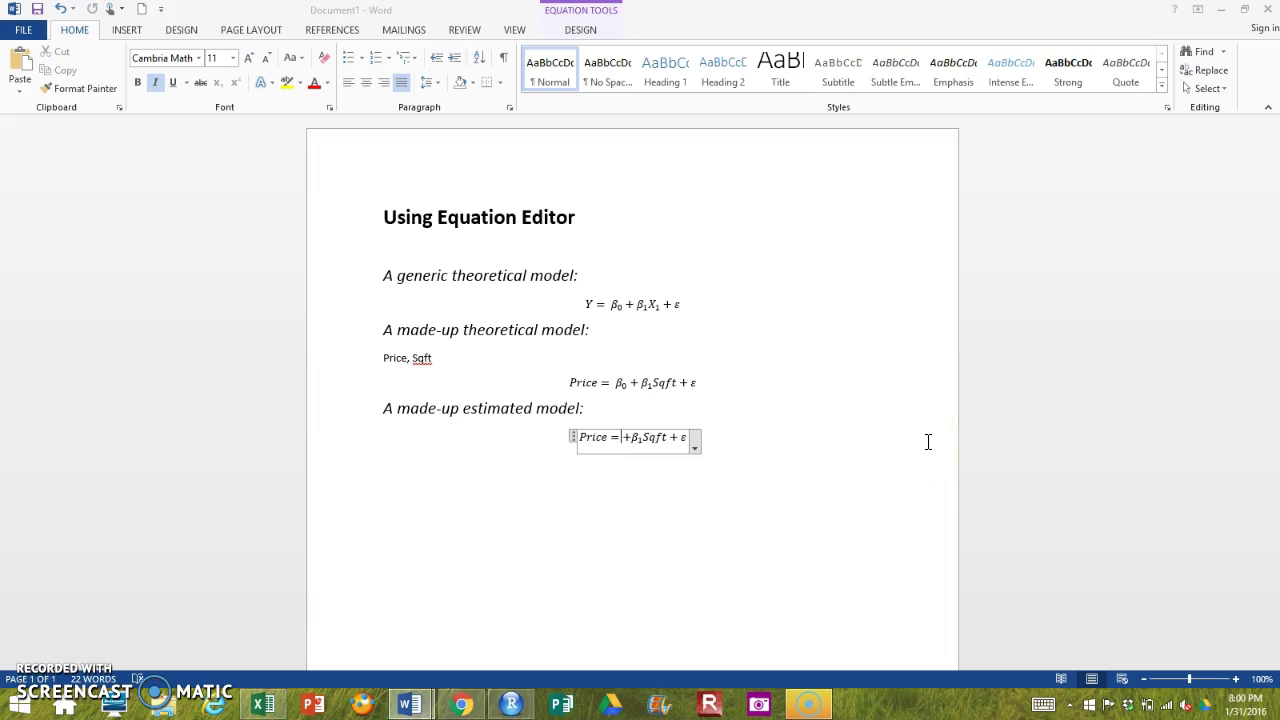
{"action": "type", "text": "-"}
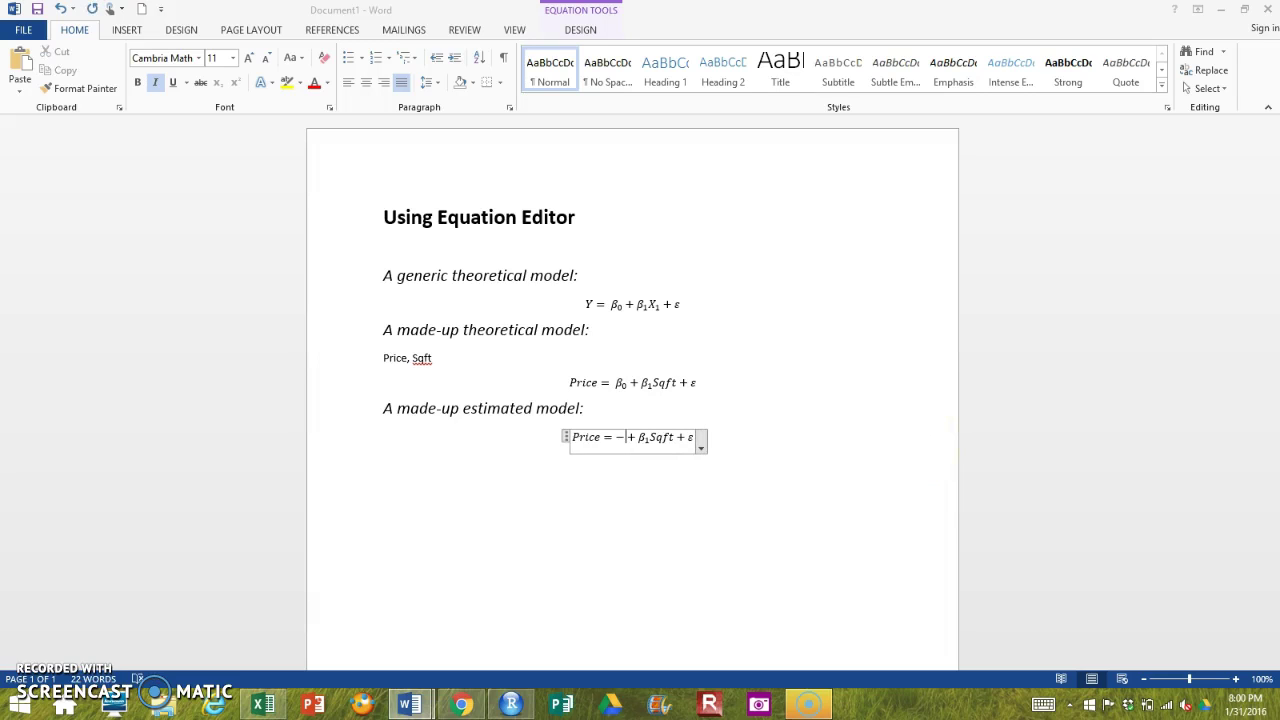
{"action": "type", "text": "30,000"}
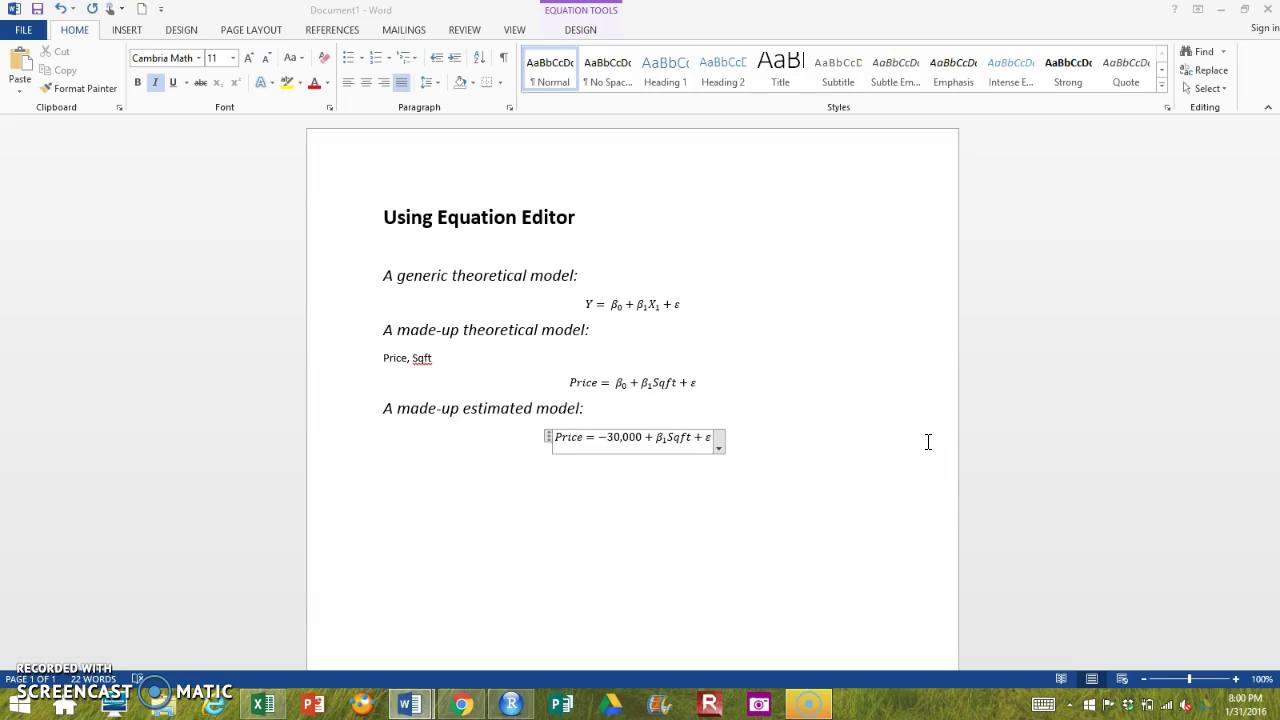
Replace β₁ with 120 in the estimated equation and put an asterisk between 120 and Sqft
{"action": "key", "text": "BackSpace"}
{"action": "key", "text": "BackSpace"}
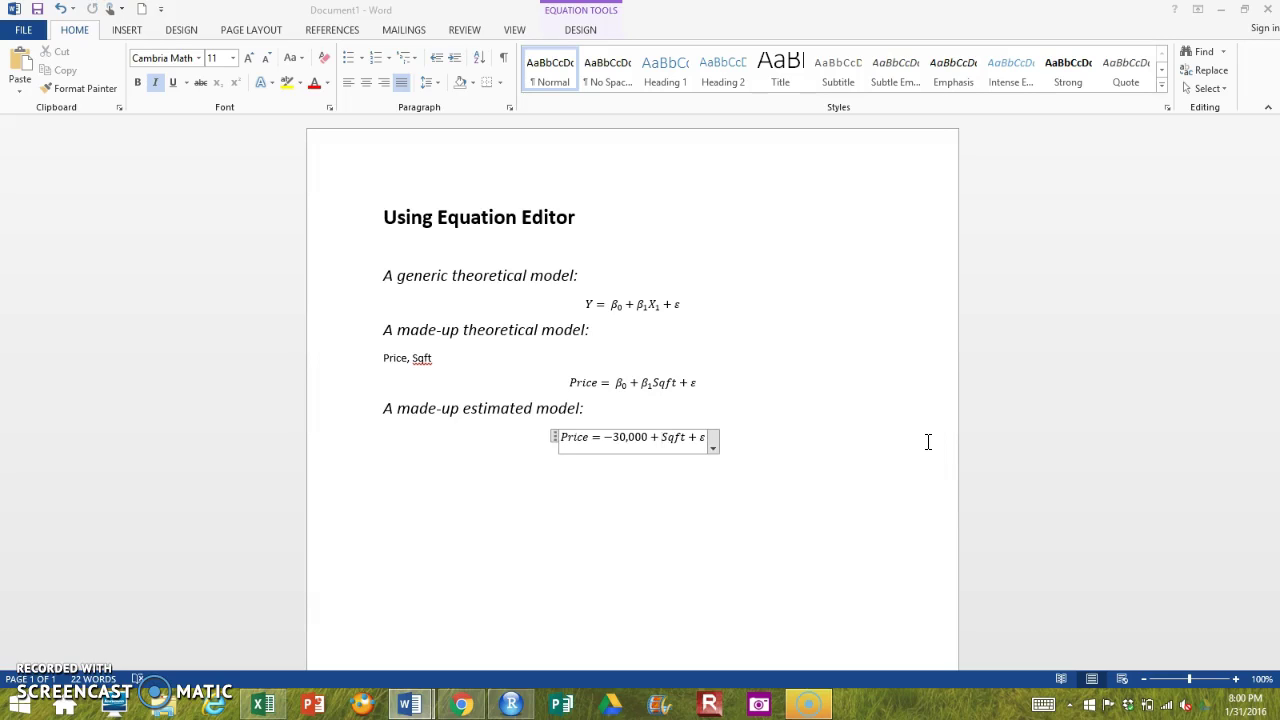
{"action": "type", "text": "120"}
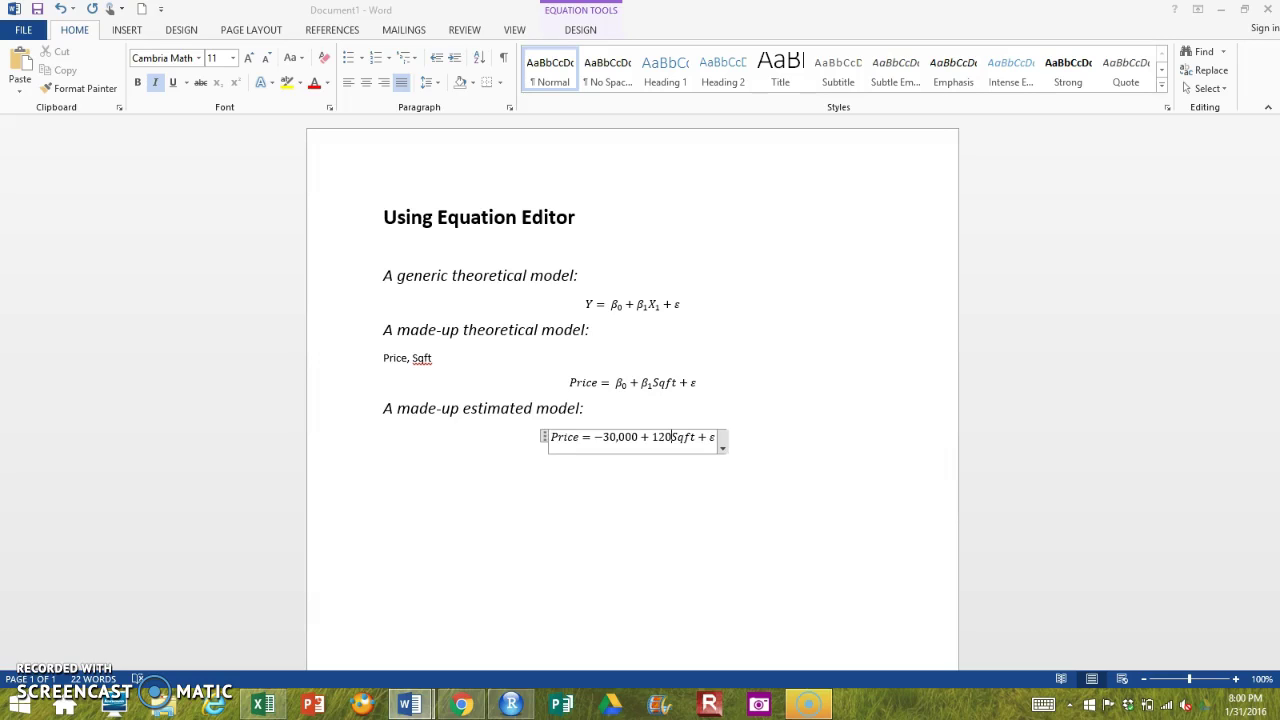
{"action": "key", "text": "Right"}
{"action": "key", "text": "Right"}
{"action": "key", "text": "Right"}
{"action": "type", "text": "*"}
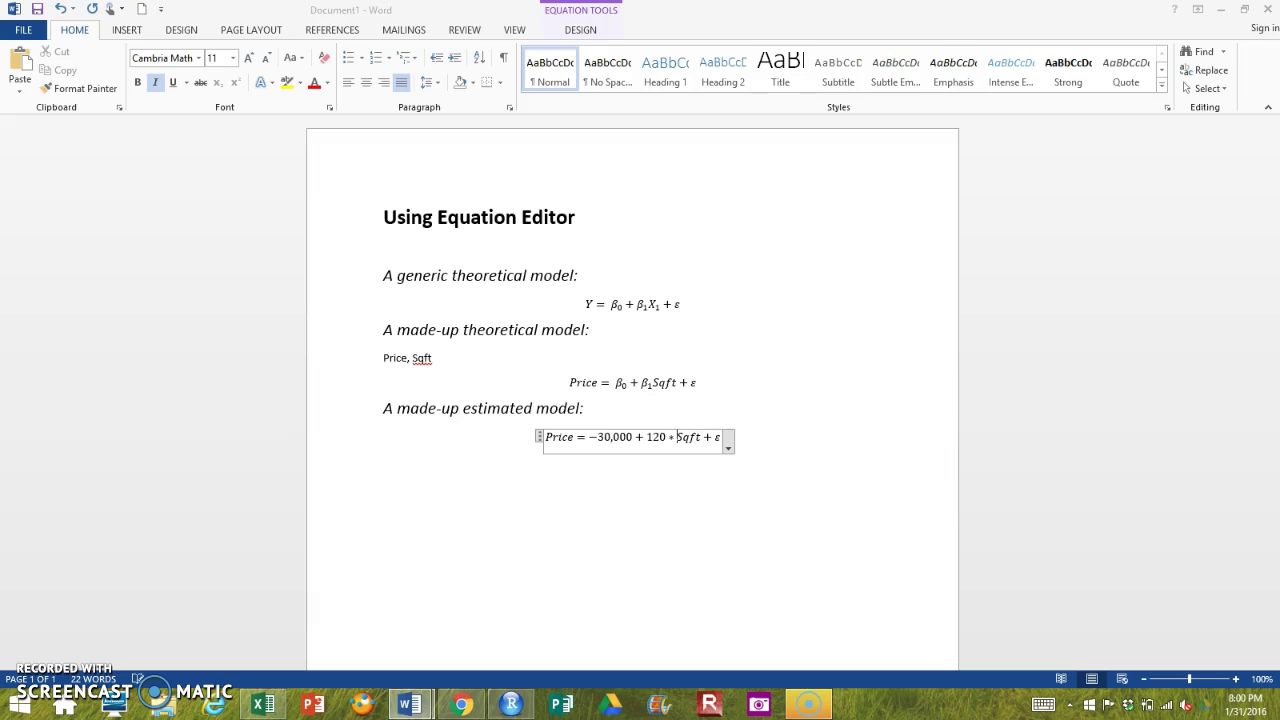
Delete the plus sign and the error term ε from the end of the estimated equation
{"action": "left_click", "coordinate": [719, 437]}
{"action": "key", "text": "BackSpace"}
{"action": "key", "text": "BackSpace"}
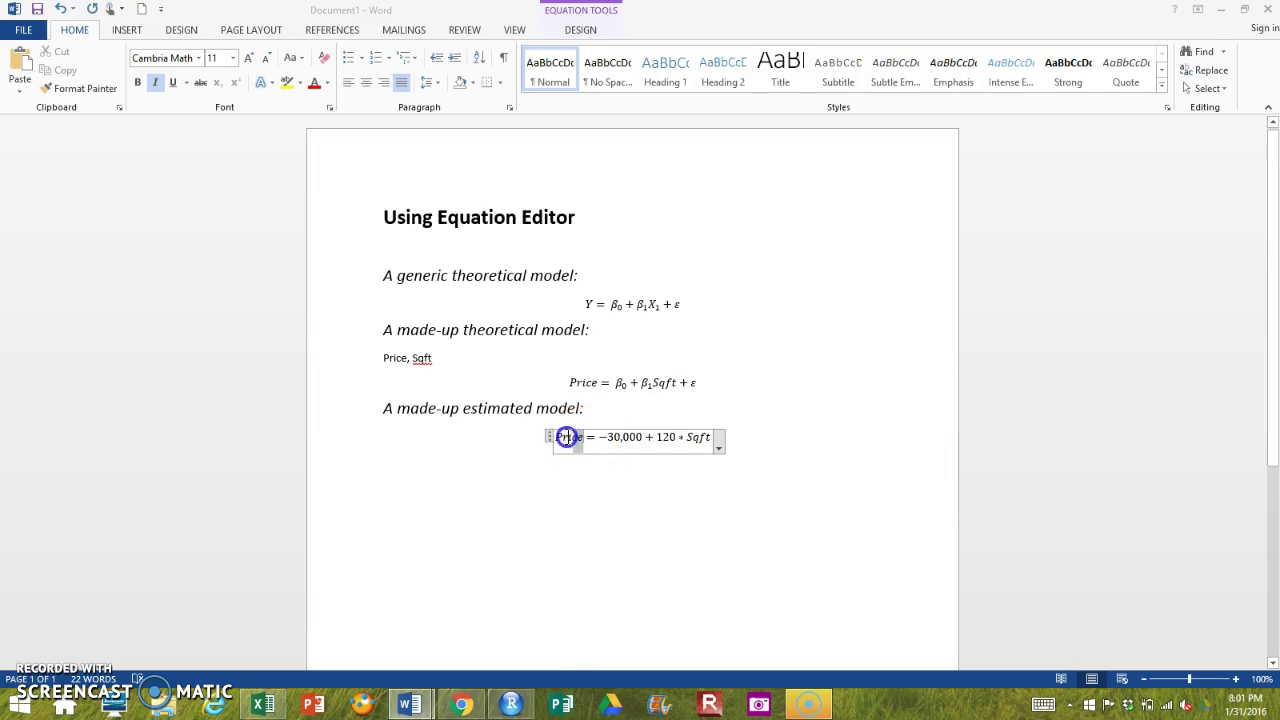
Place a hat accent over the whole word Price in the equation under the made-up estimated model heading
{"action": "left_click_drag", "start_coordinate": [555, 437], "coordinate": [543, 437]}
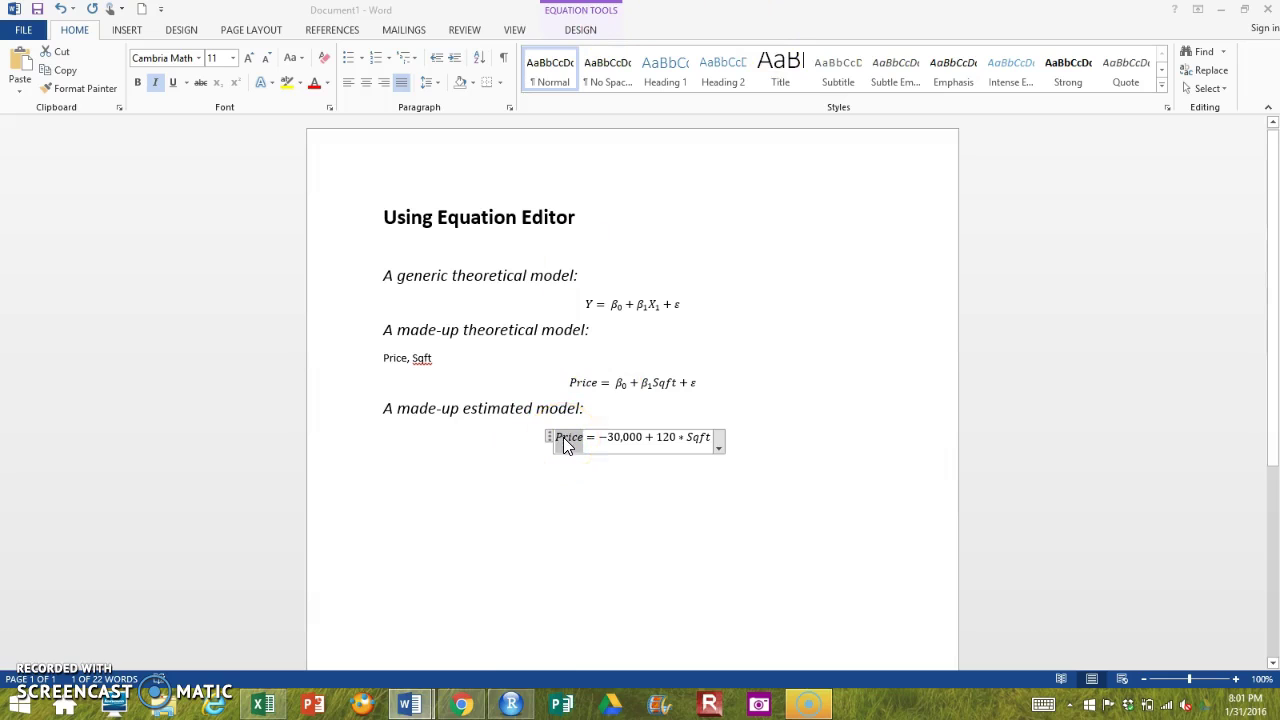
{"action": "left_click_drag", "start_coordinate": [565, 442], "coordinate": [651, 385]}
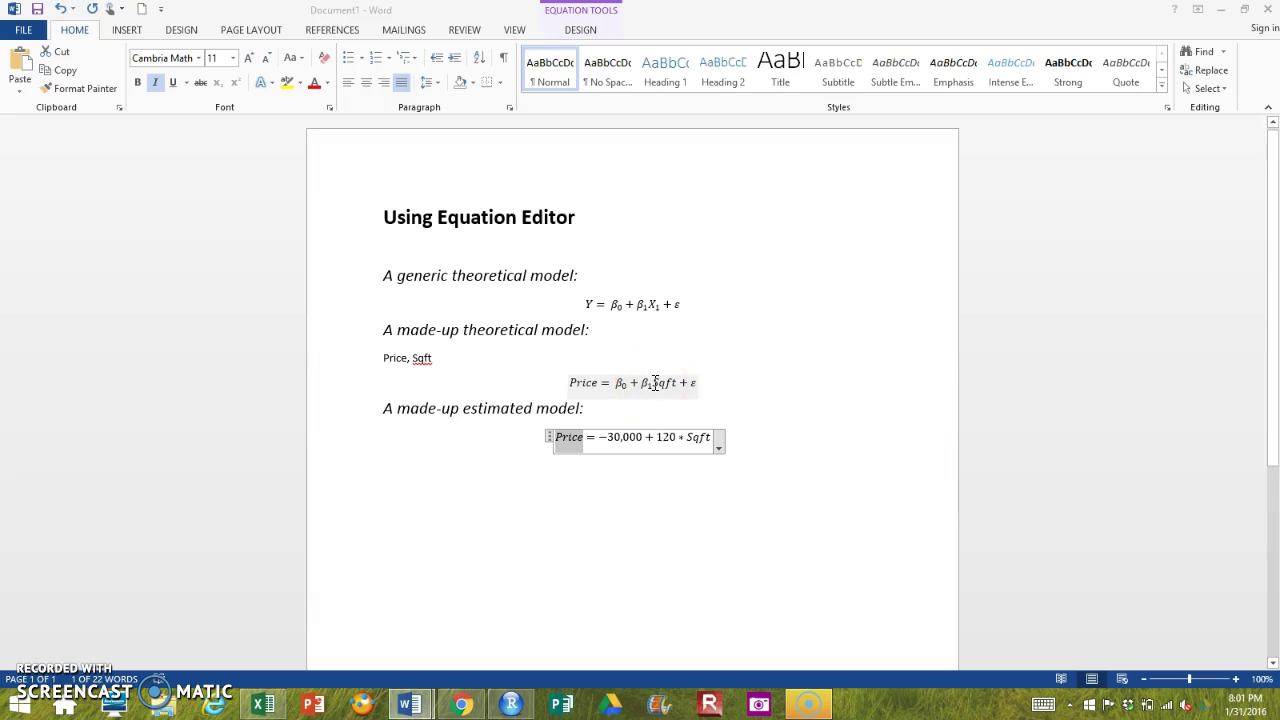
{"action": "left_click_drag", "start_coordinate": [655, 384], "coordinate": [686, 444]}
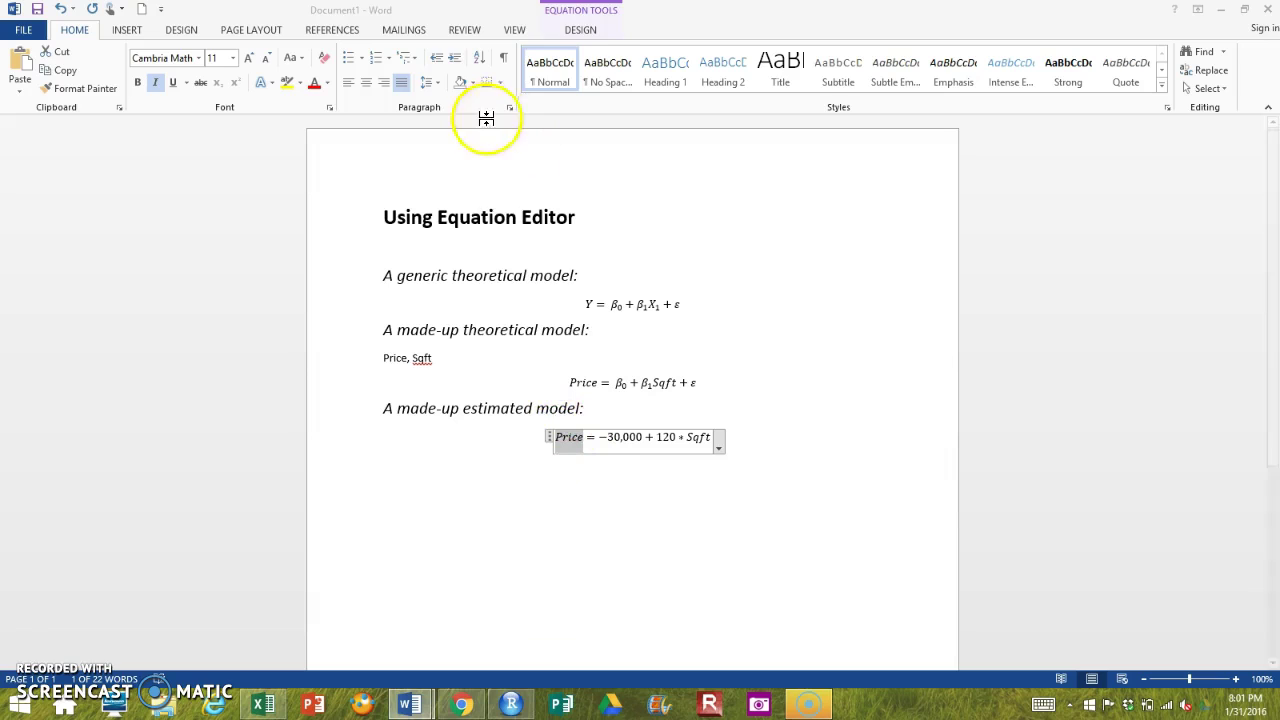
{"action": "left_click", "coordinate": [590, 31]}
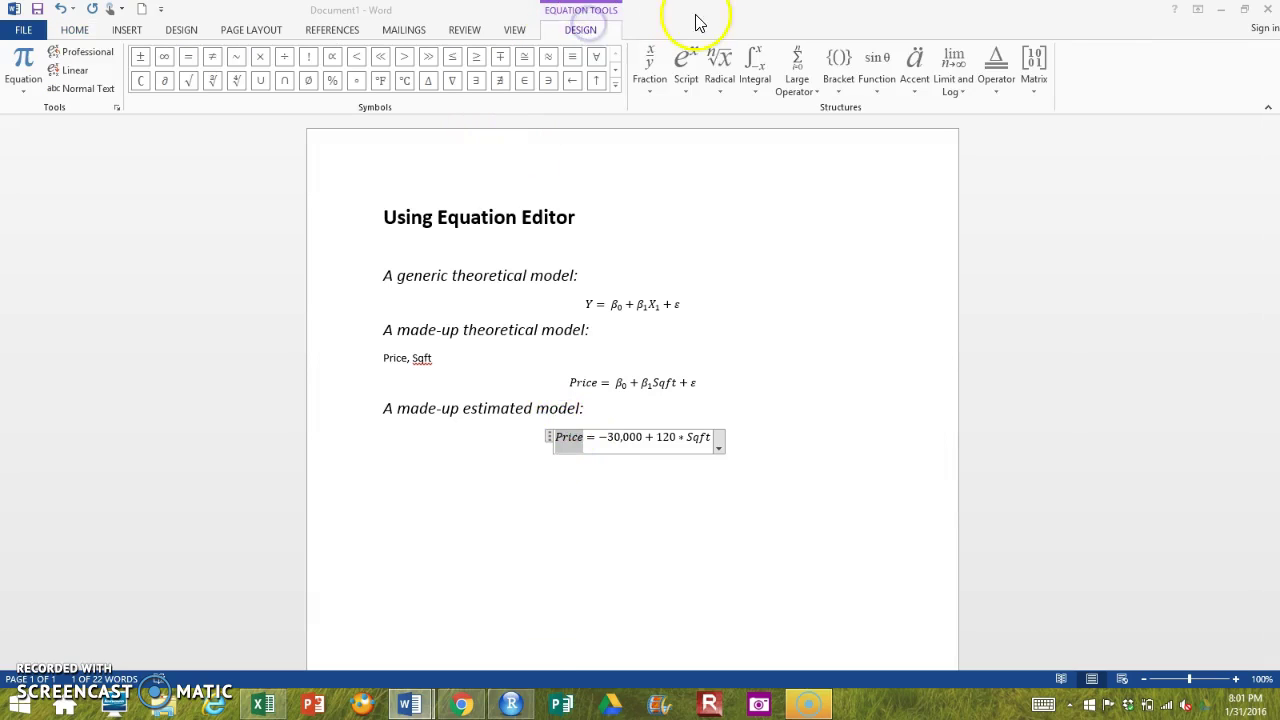
{"action": "left_click", "coordinate": [918, 84]}
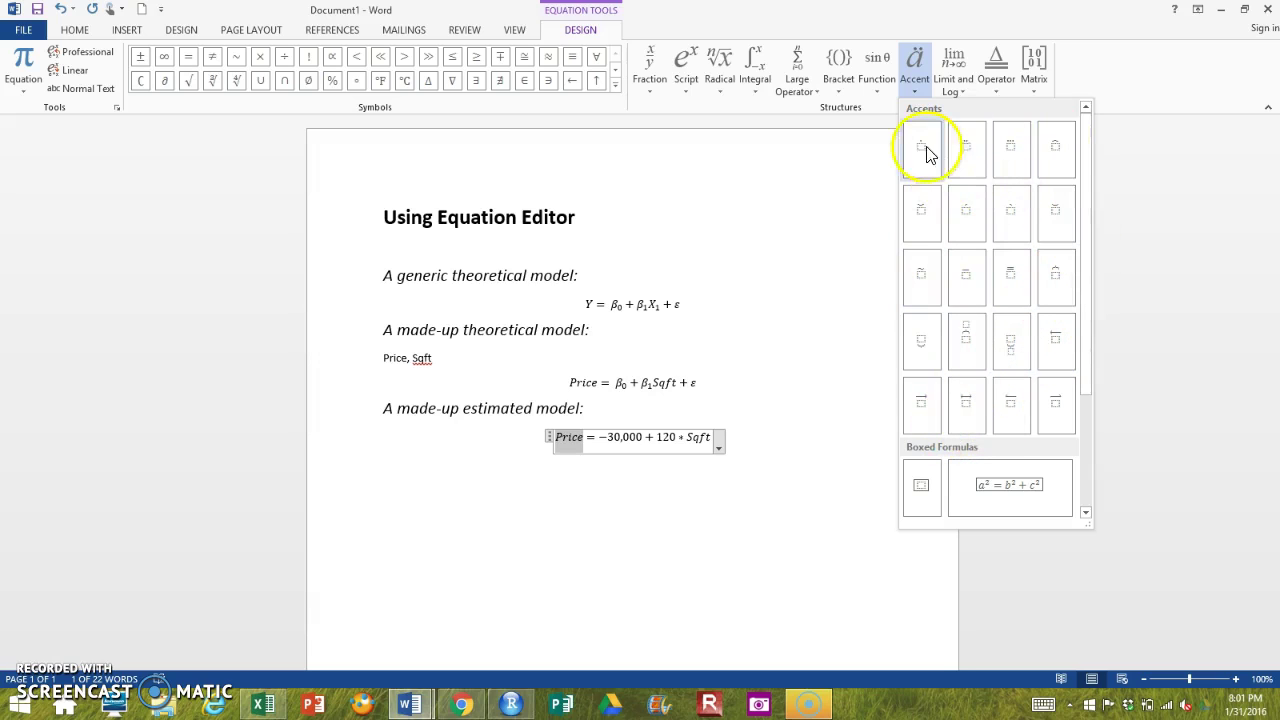
{"action": "left_click", "coordinate": [1059, 158]}
{"action": "left_click", "coordinate": [838, 428]}
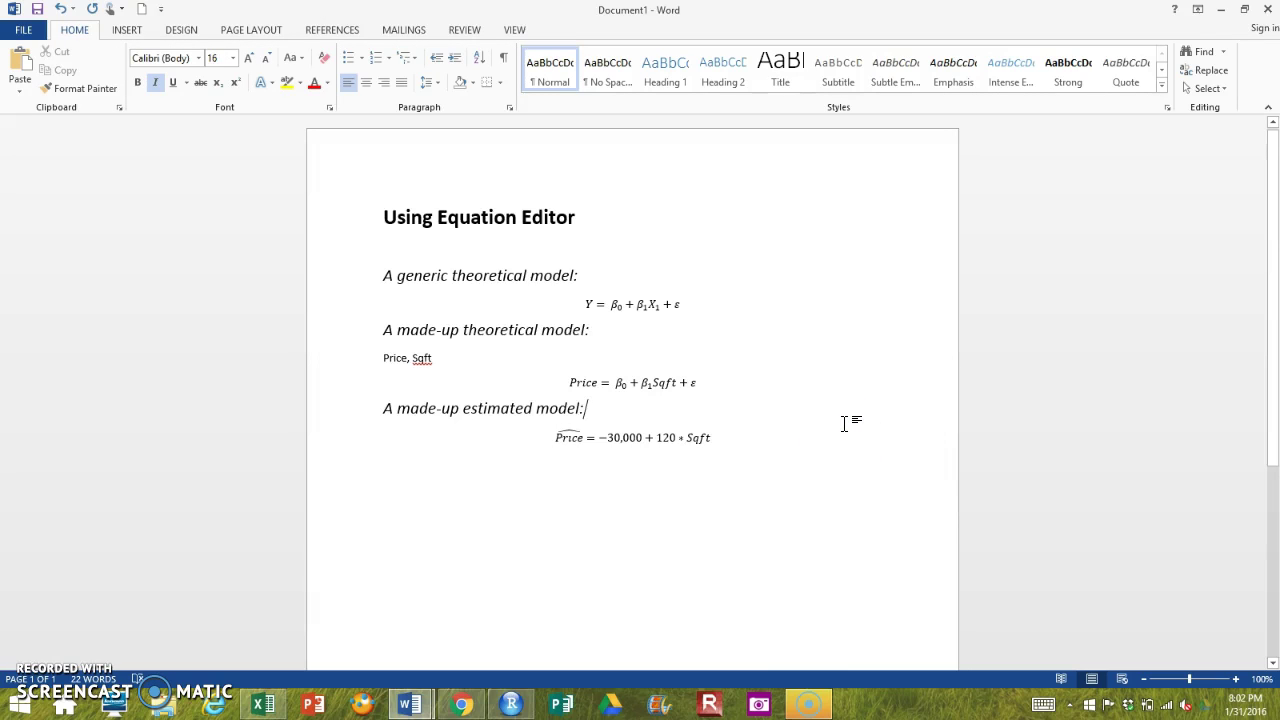
Duplicate the estimated equation with the hatted Price onto a new line directly below it
{"action": "left_click", "coordinate": [806, 434]}
{"action": "left_click", "coordinate": [571, 437]}
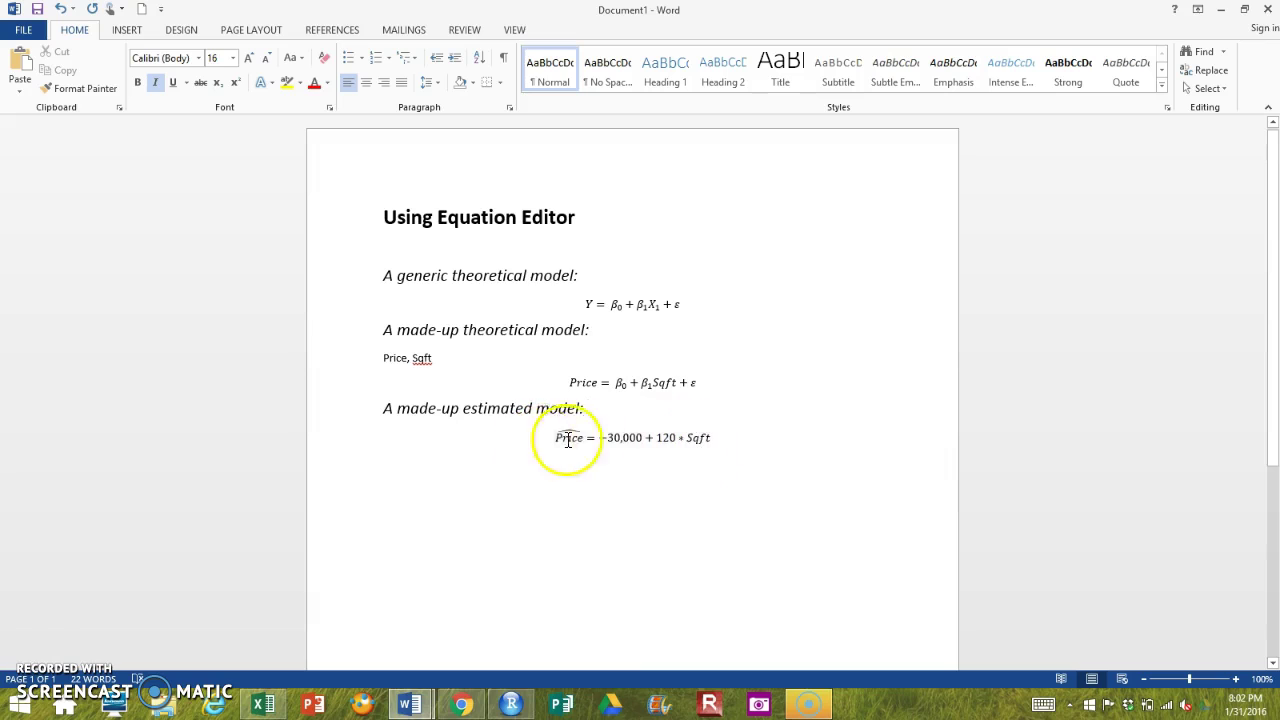
{"action": "left_click", "coordinate": [493, 430]}
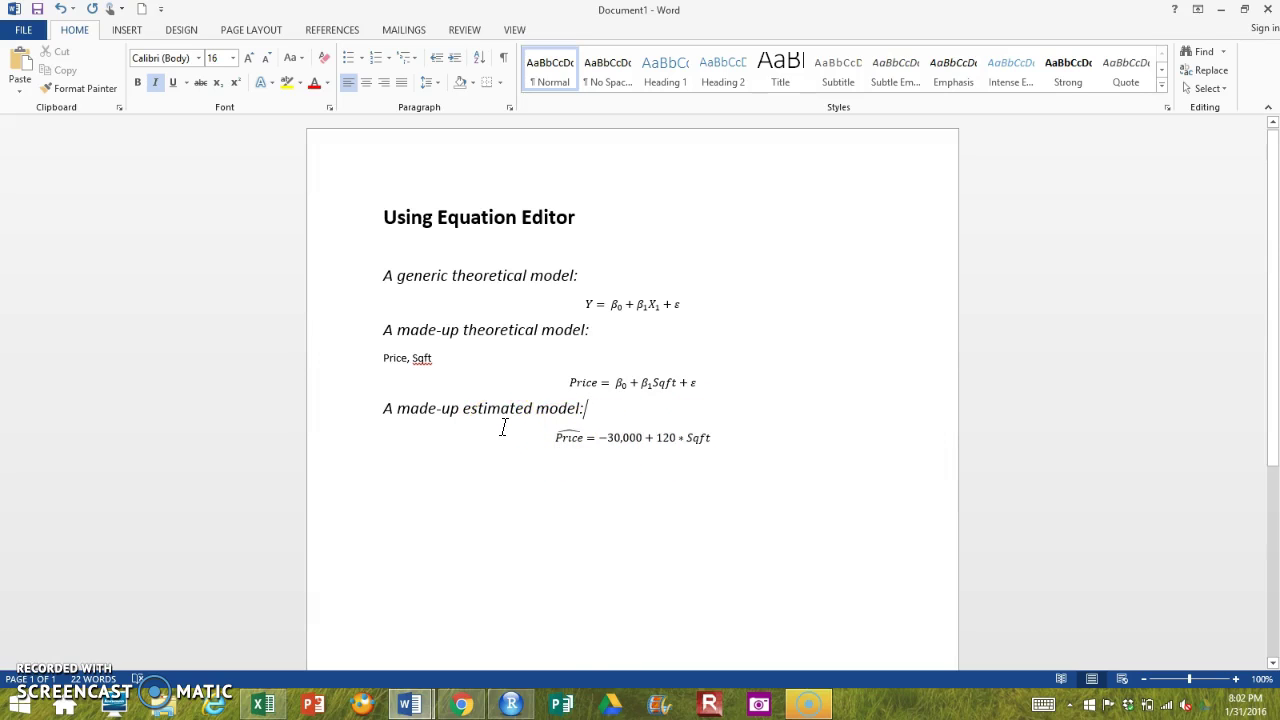
{"action": "left_click", "coordinate": [686, 430]}
{"action": "left_click", "coordinate": [549, 437]}
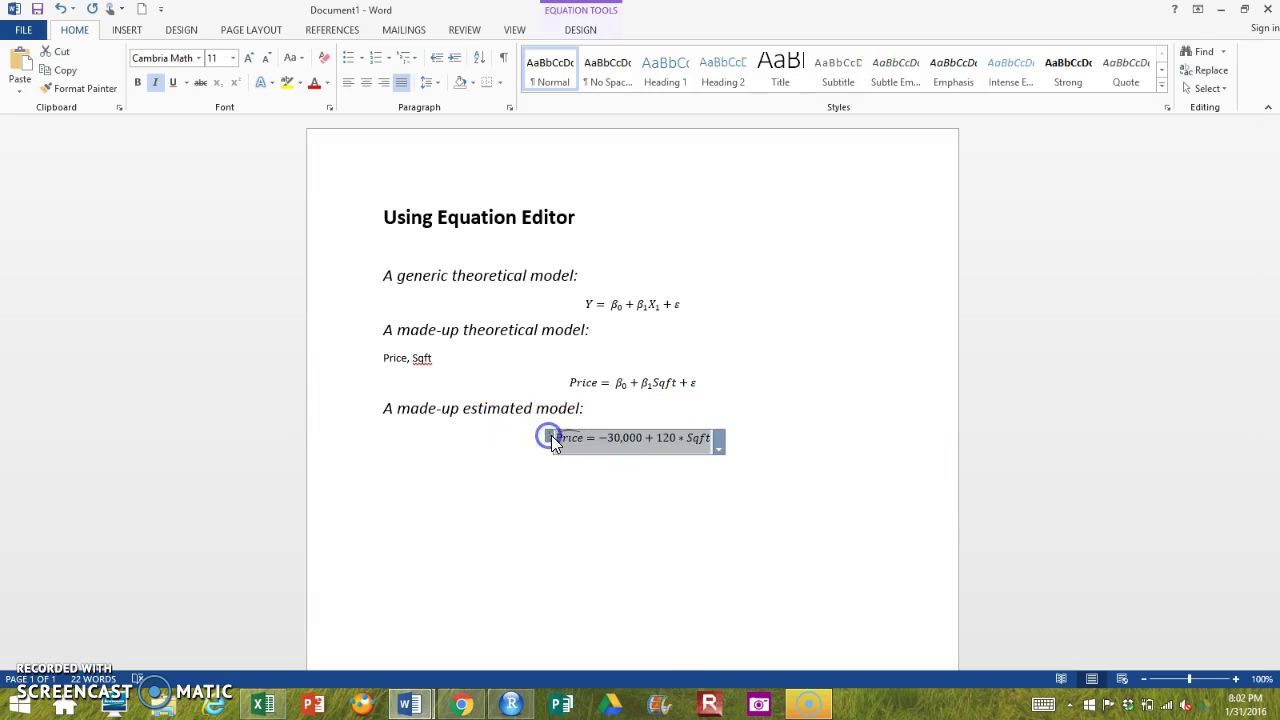
{"action": "left_click", "coordinate": [634, 486]}
{"action": "left_click", "coordinate": [776, 459]}
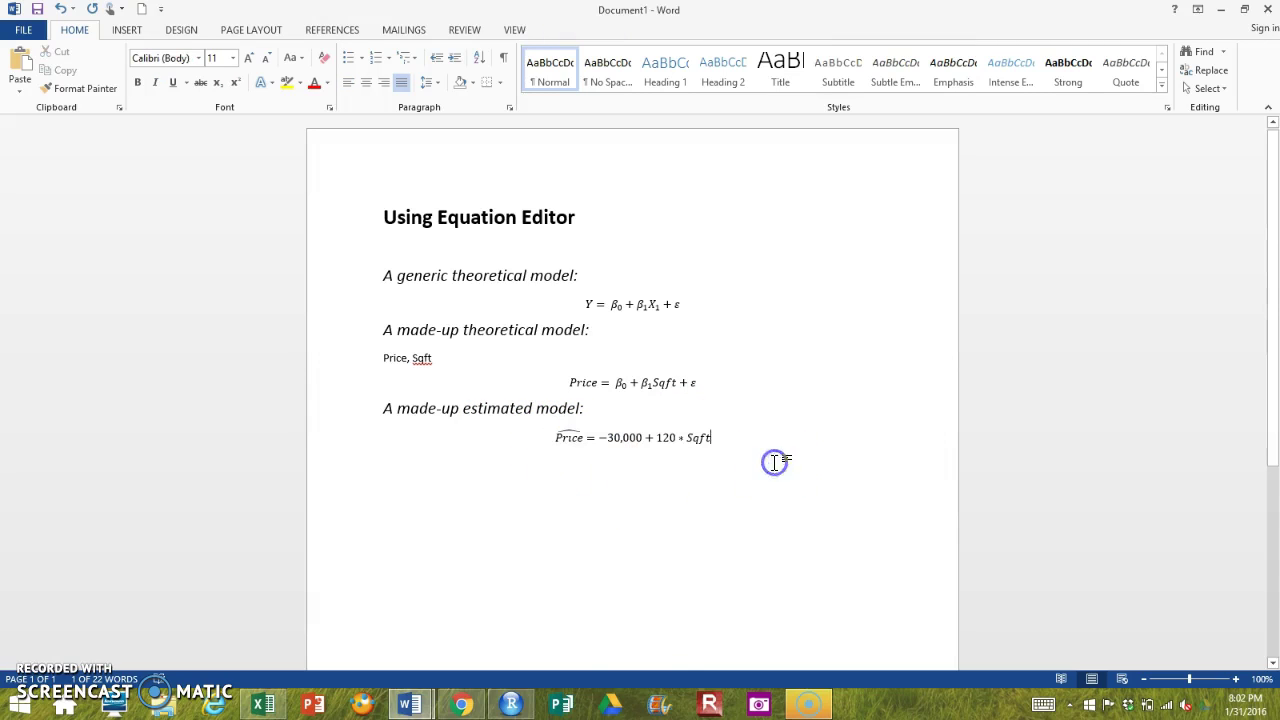
{"action": "key", "text": "Return"}
{"action": "key", "text": "ctrl+v"}
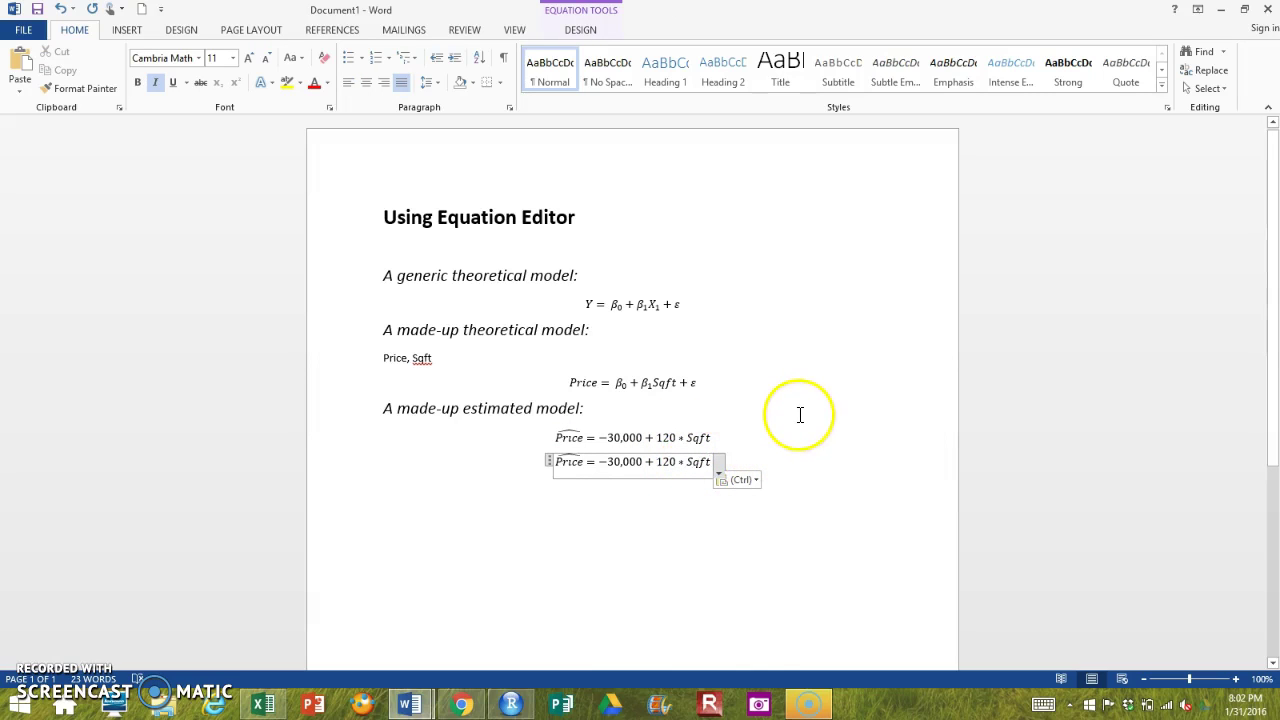
Append "+ e" after Sqft at the end of the duplicated estimated equation
{"action": "left_click", "coordinate": [579, 464]}
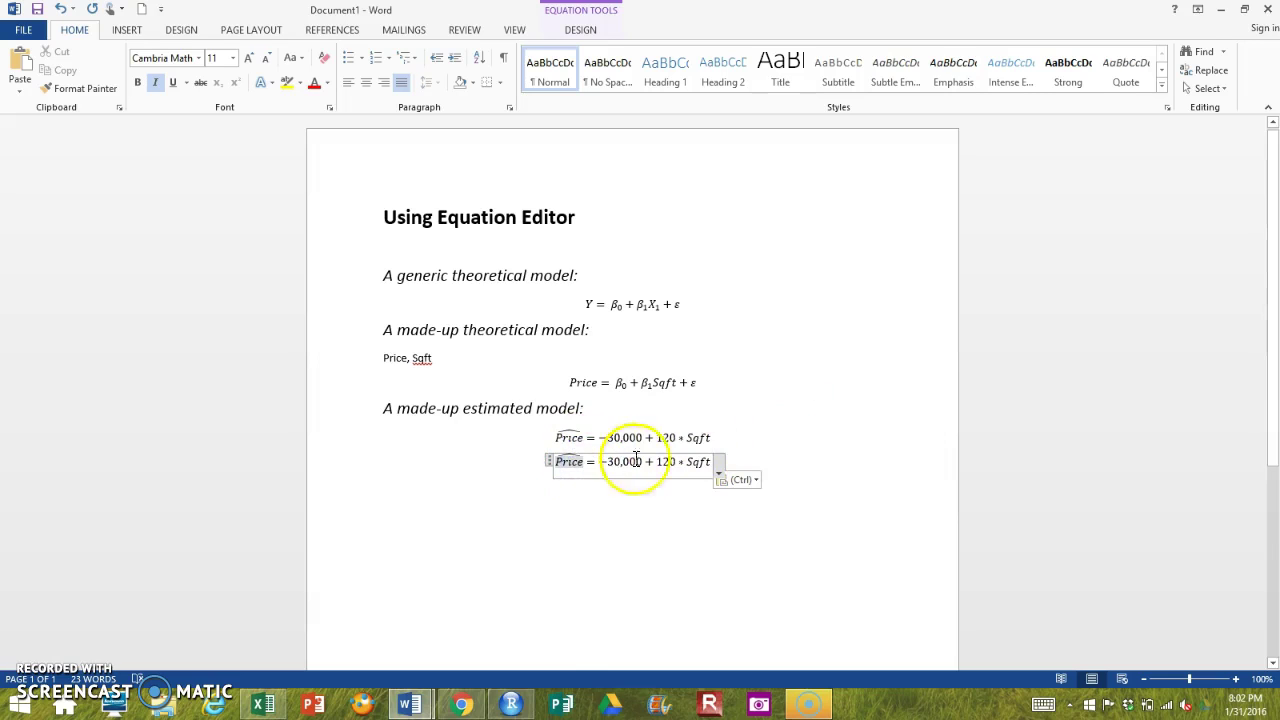
{"action": "left_click", "coordinate": [708, 461]}
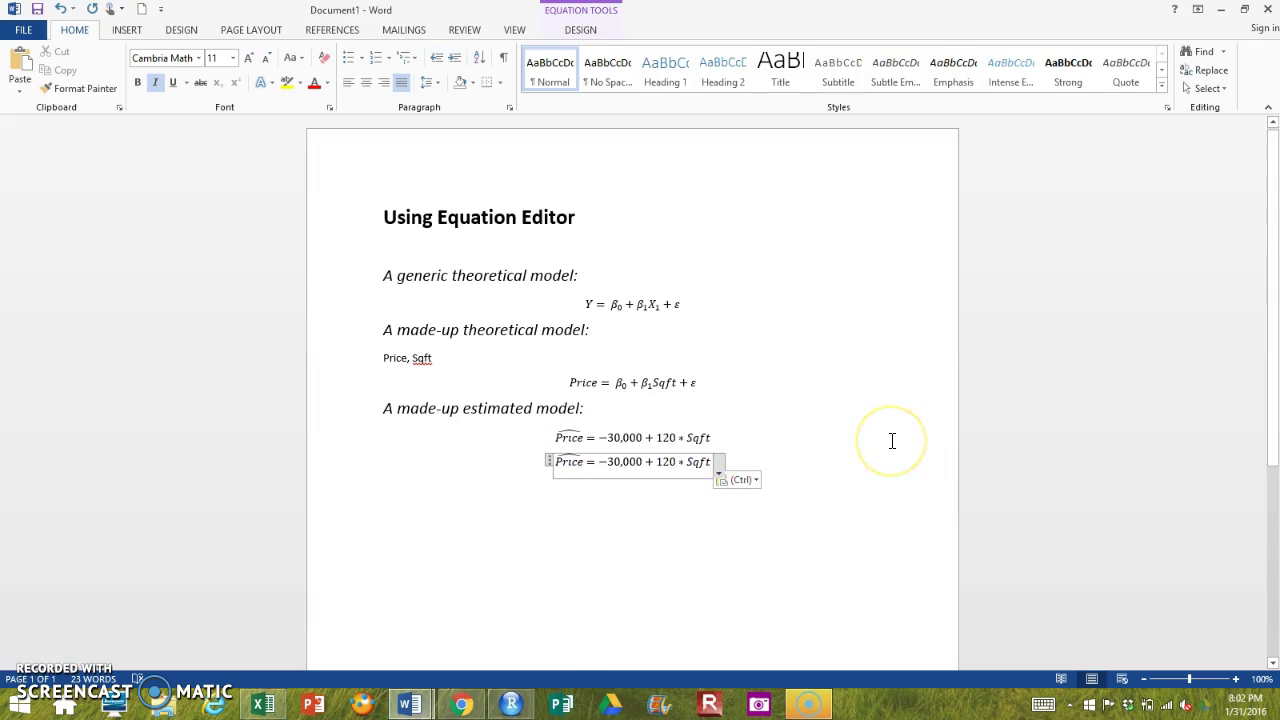
{"action": "type", "text": "+ "}
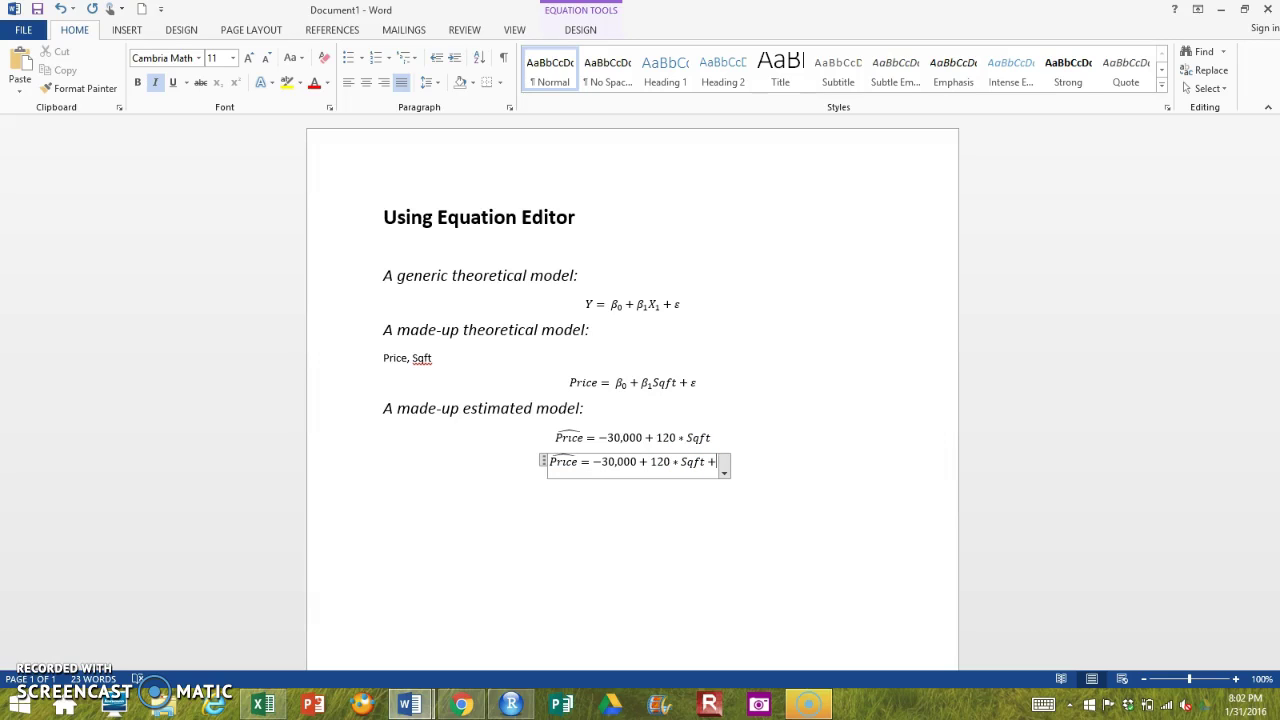
{"action": "type", "text": "e"}
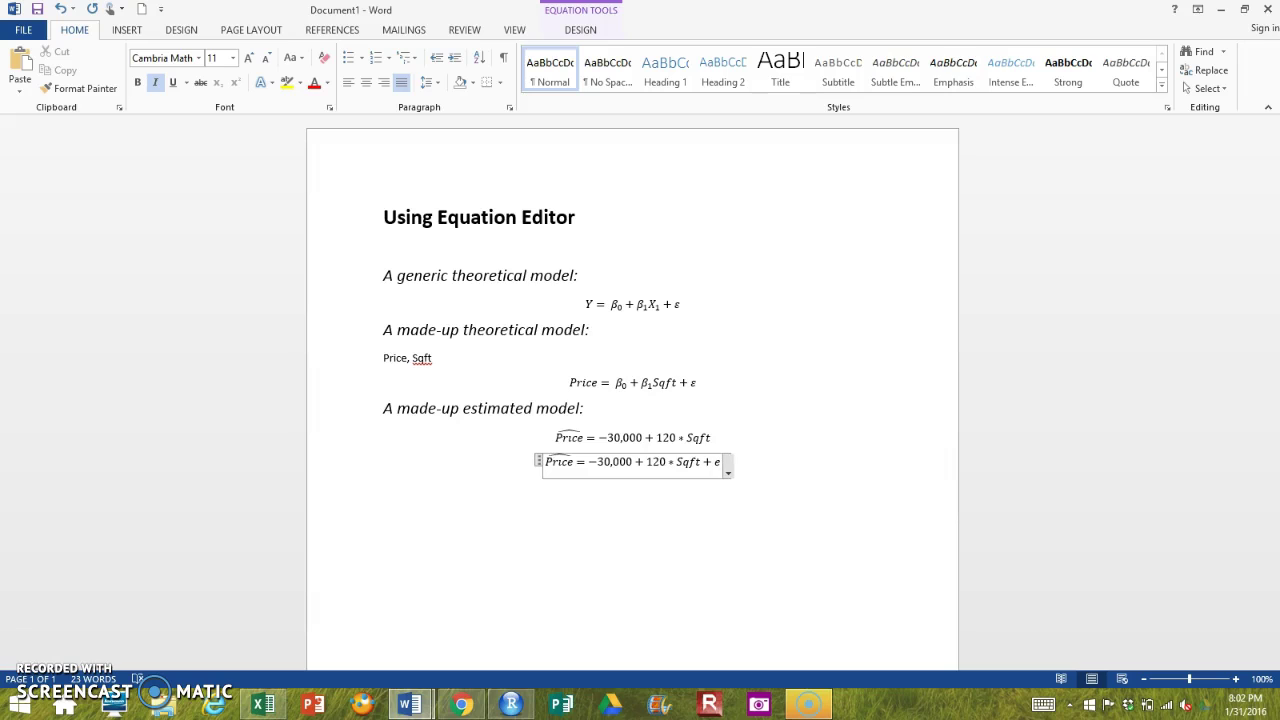
Replace the hatted Price in the second estimated equation with plain Price, without an accent
{"action": "left_click", "coordinate": [561, 461]}
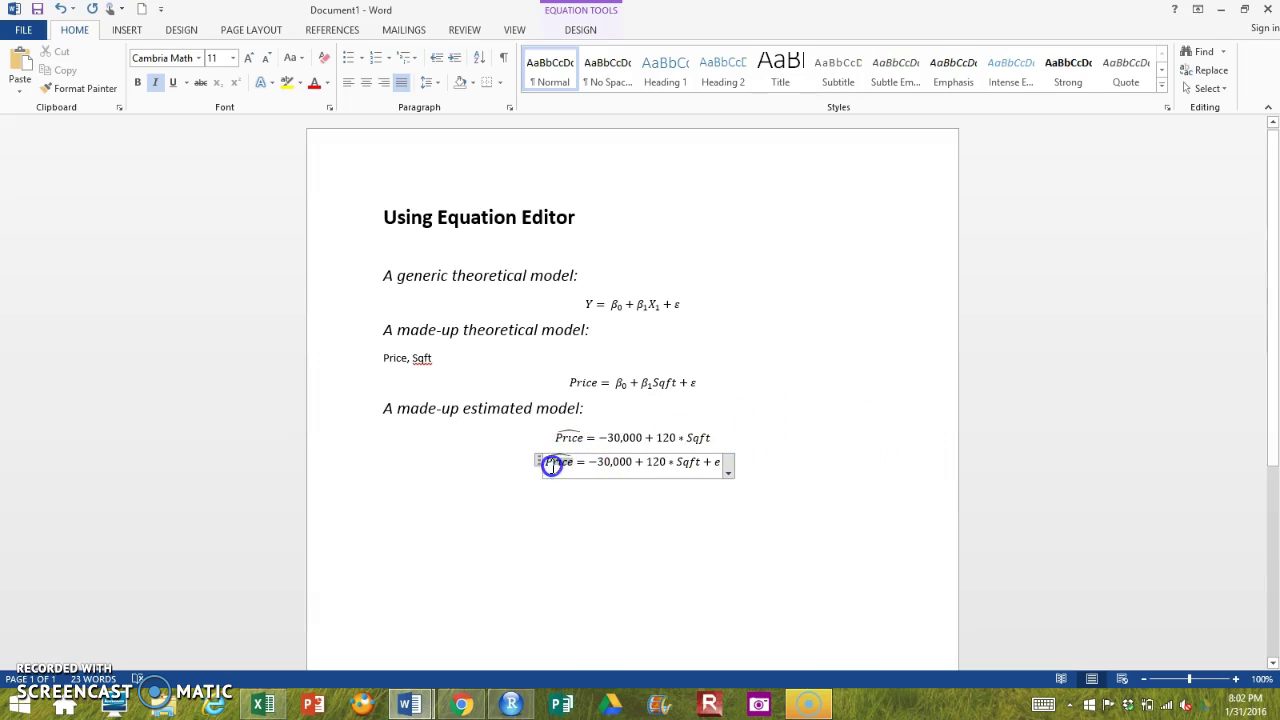
{"action": "left_click_drag", "start_coordinate": [544, 462], "coordinate": [617, 470]}
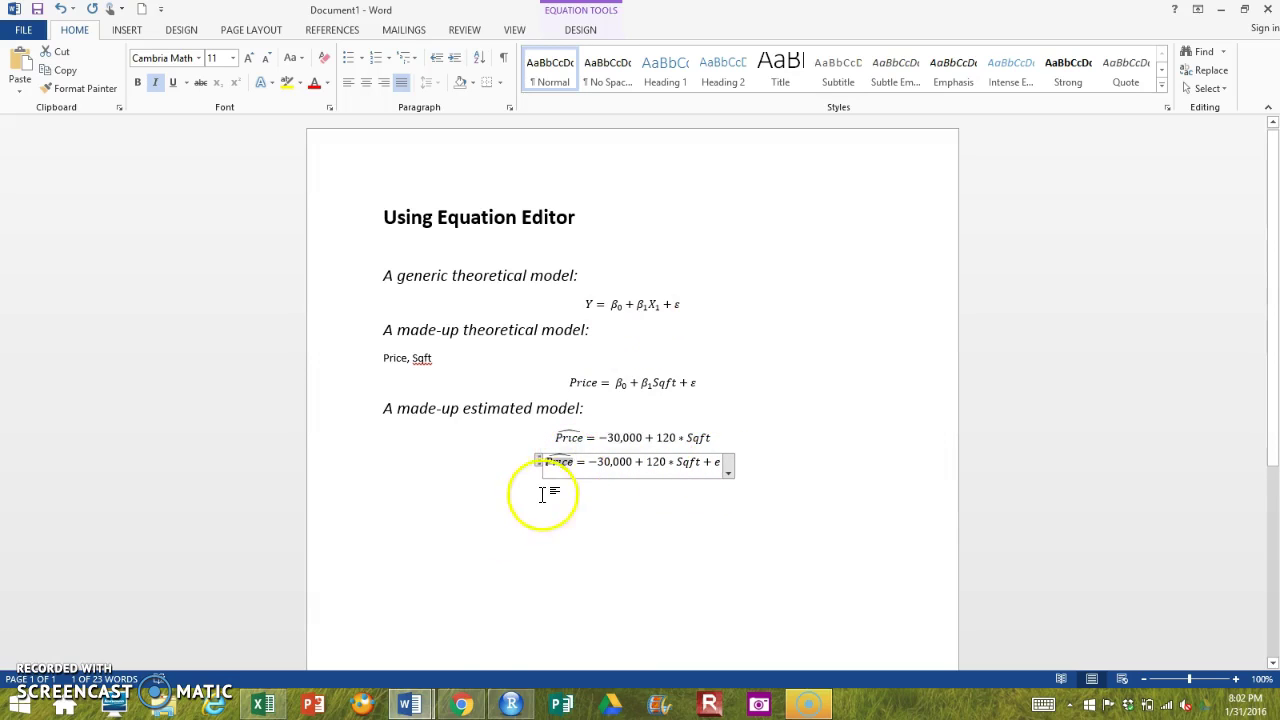
{"action": "key", "text": "Delete"}
{"action": "key", "text": "BackSpace"}
{"action": "type", "text": "Price"}
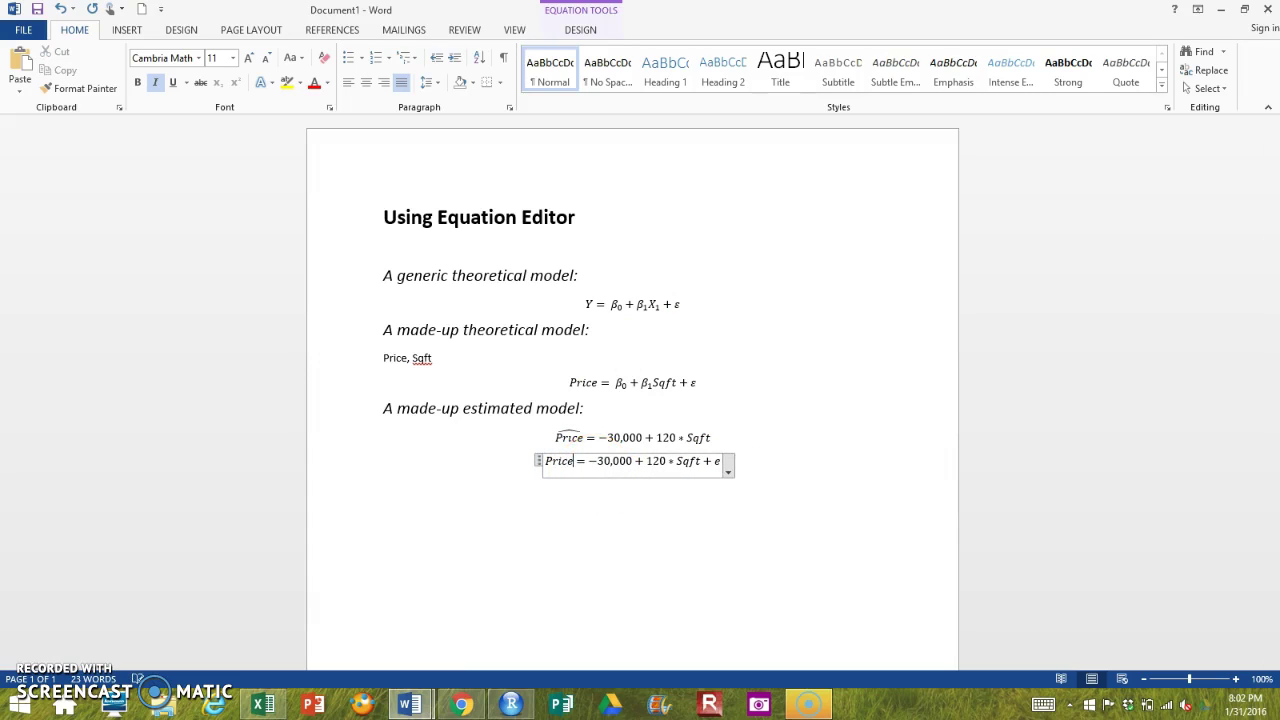
{"action": "left_click", "coordinate": [573, 468]}
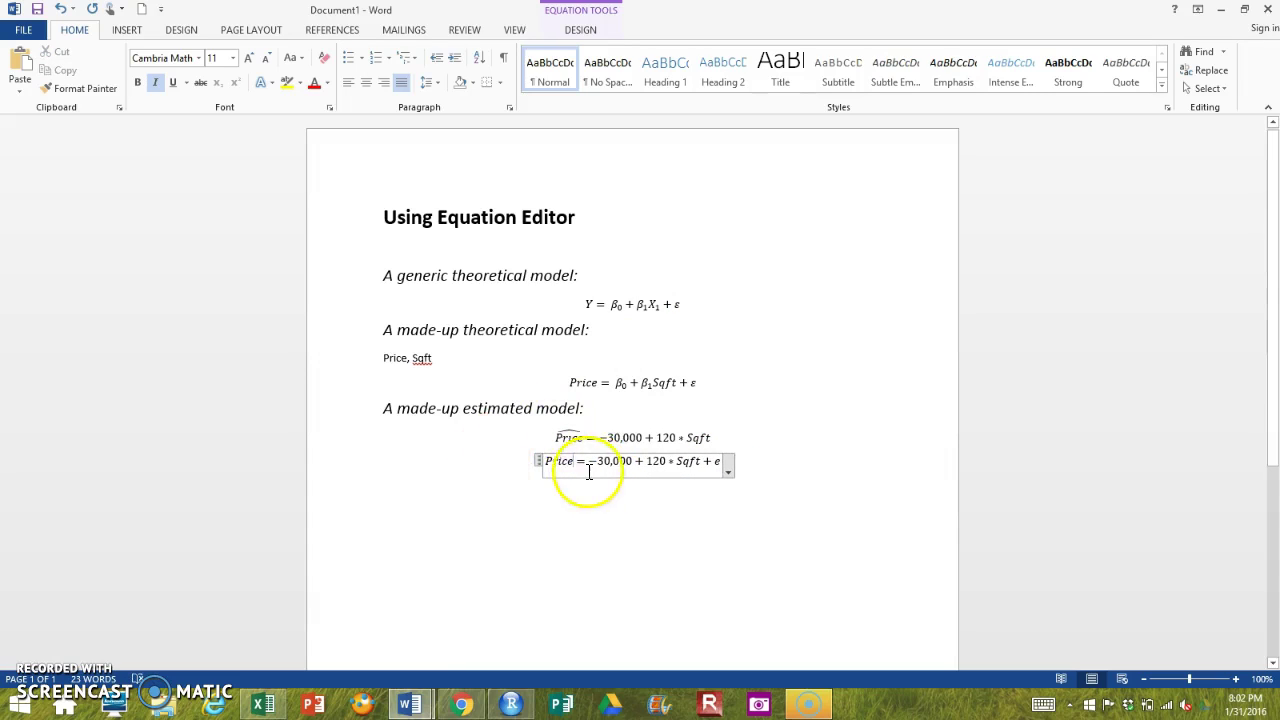
{"action": "left_click", "coordinate": [1085, 378]}
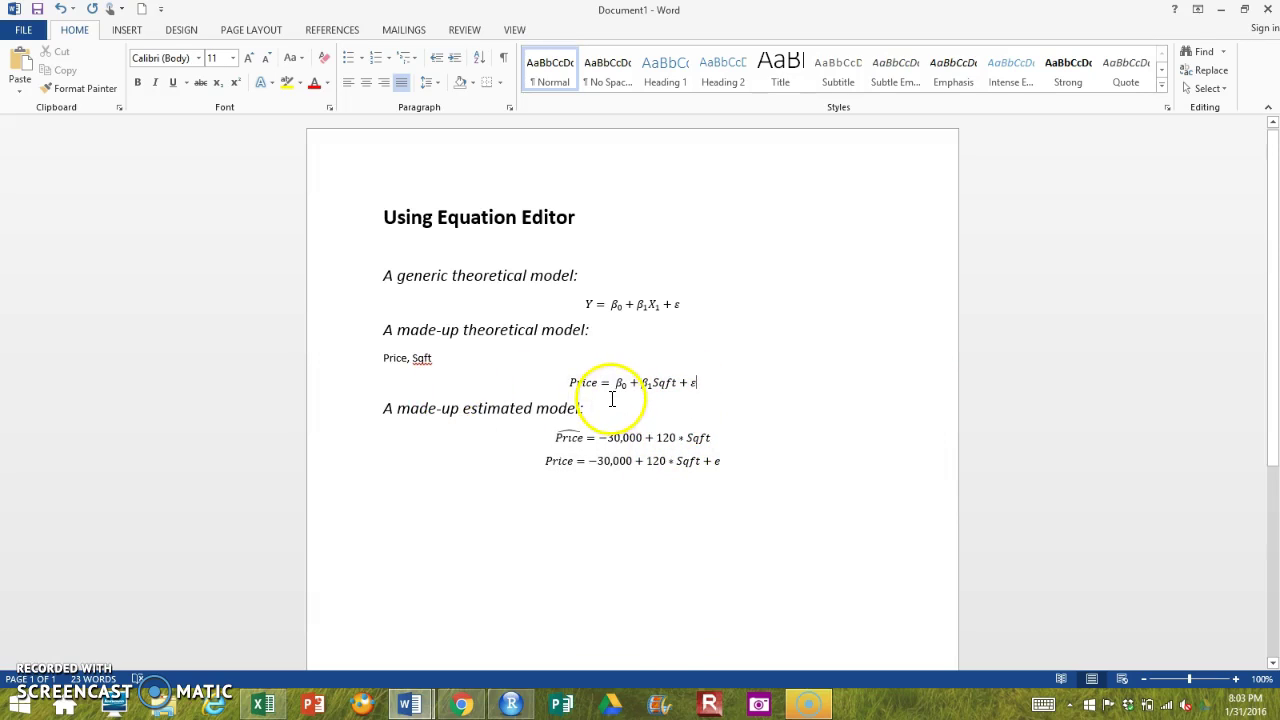
{"action": "left_click", "coordinate": [697, 437]}
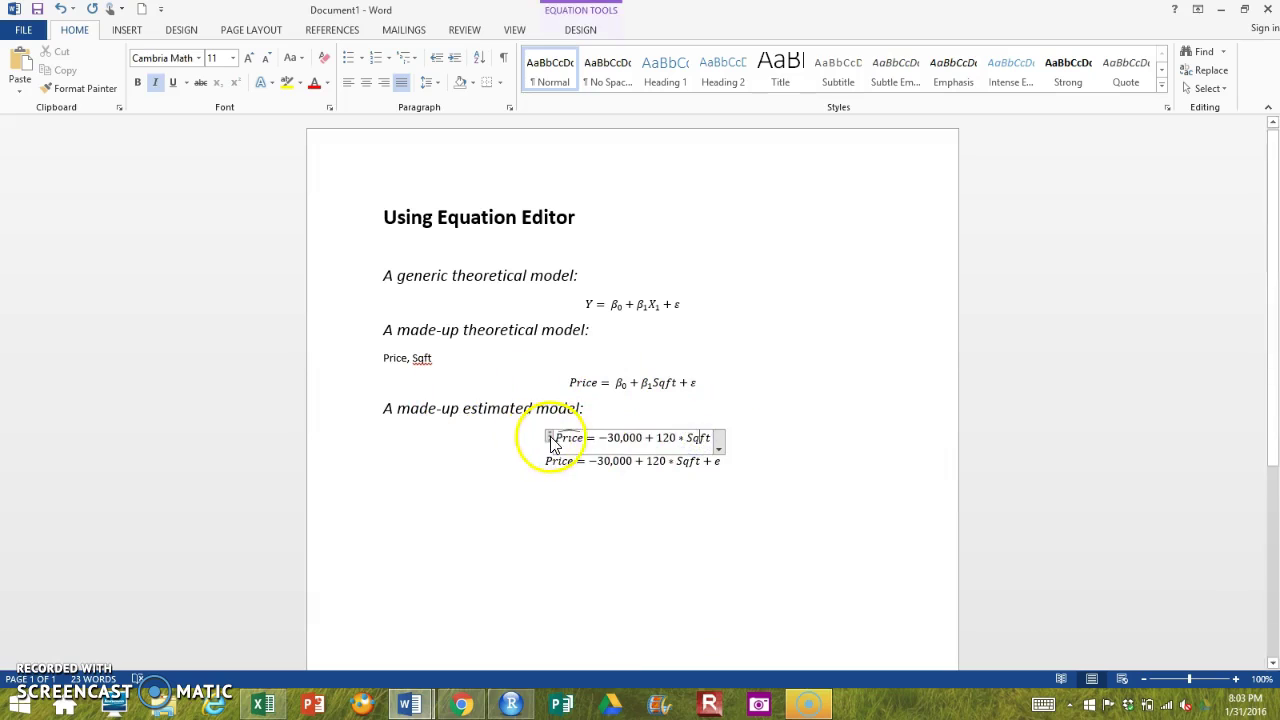
{"action": "left_click", "coordinate": [550, 439]}
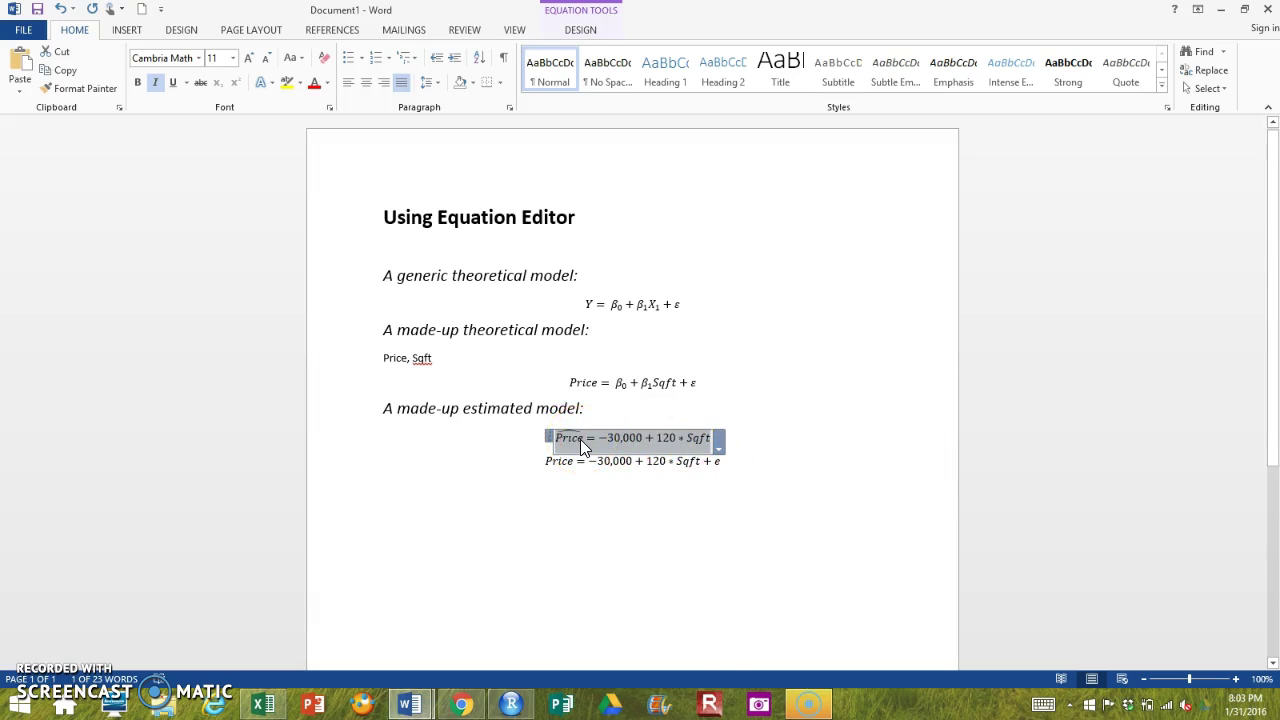
{"action": "left_click", "coordinate": [823, 424]}
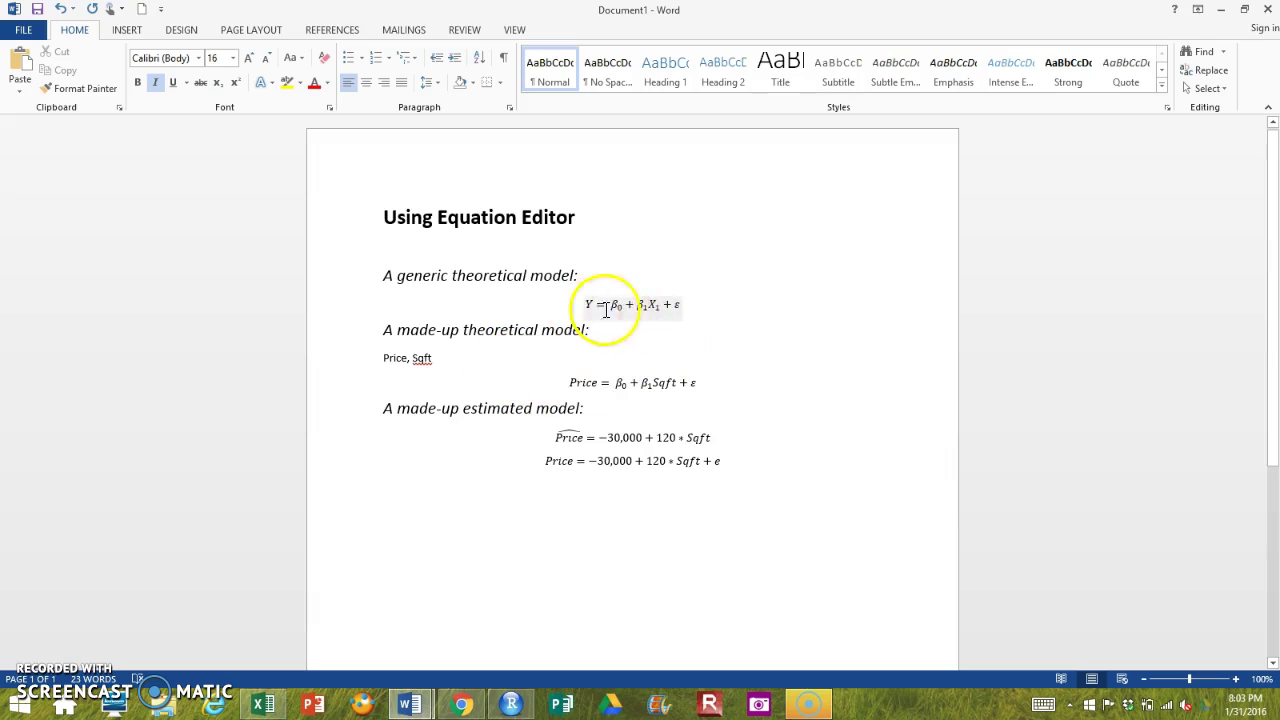
Copy the generic equation Y = β₀ + β₁X₁ + ε to a blank line a little below the estimated equations
{"action": "left_click", "coordinate": [639, 305]}
{"action": "left_click", "coordinate": [614, 390]}
{"action": "left_click", "coordinate": [608, 329]}
{"action": "left_click", "coordinate": [584, 304]}
{"action": "left_click", "coordinate": [580, 304]}
{"action": "key", "text": "ctrl+c"}
{"action": "left_click", "coordinate": [654, 517]}
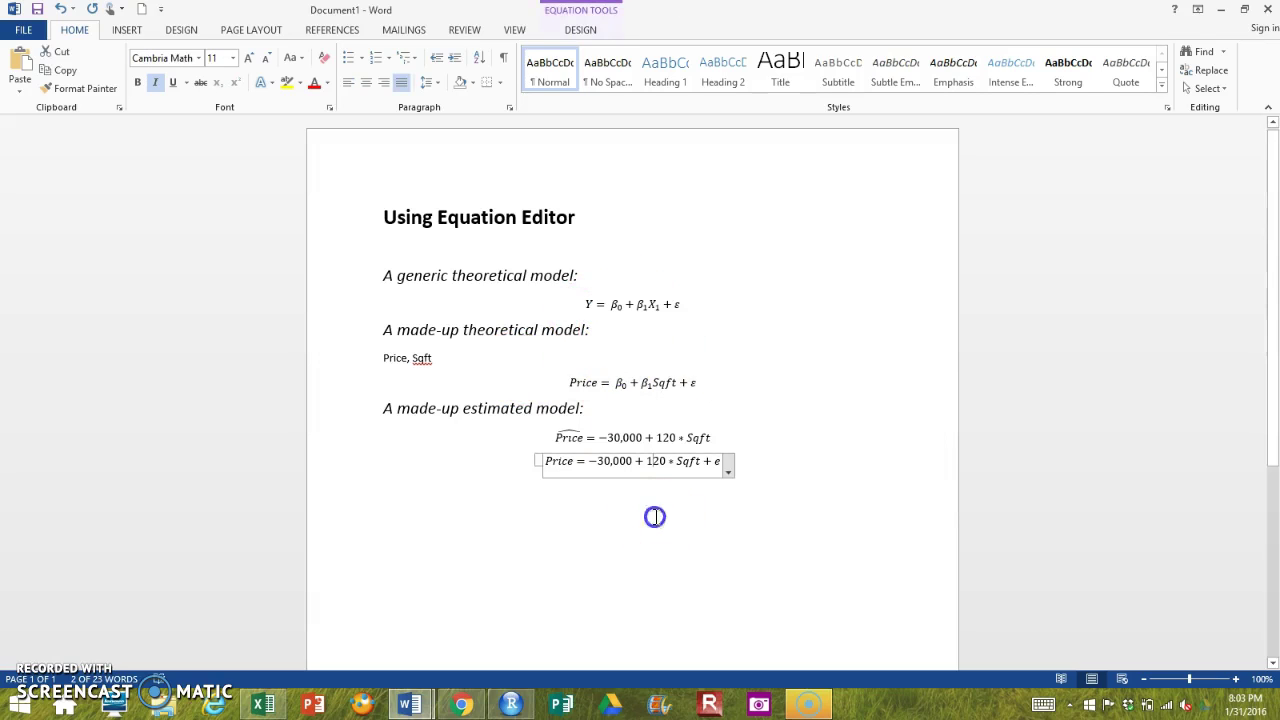
{"action": "left_click", "coordinate": [807, 488]}
{"action": "key", "text": "Return"}
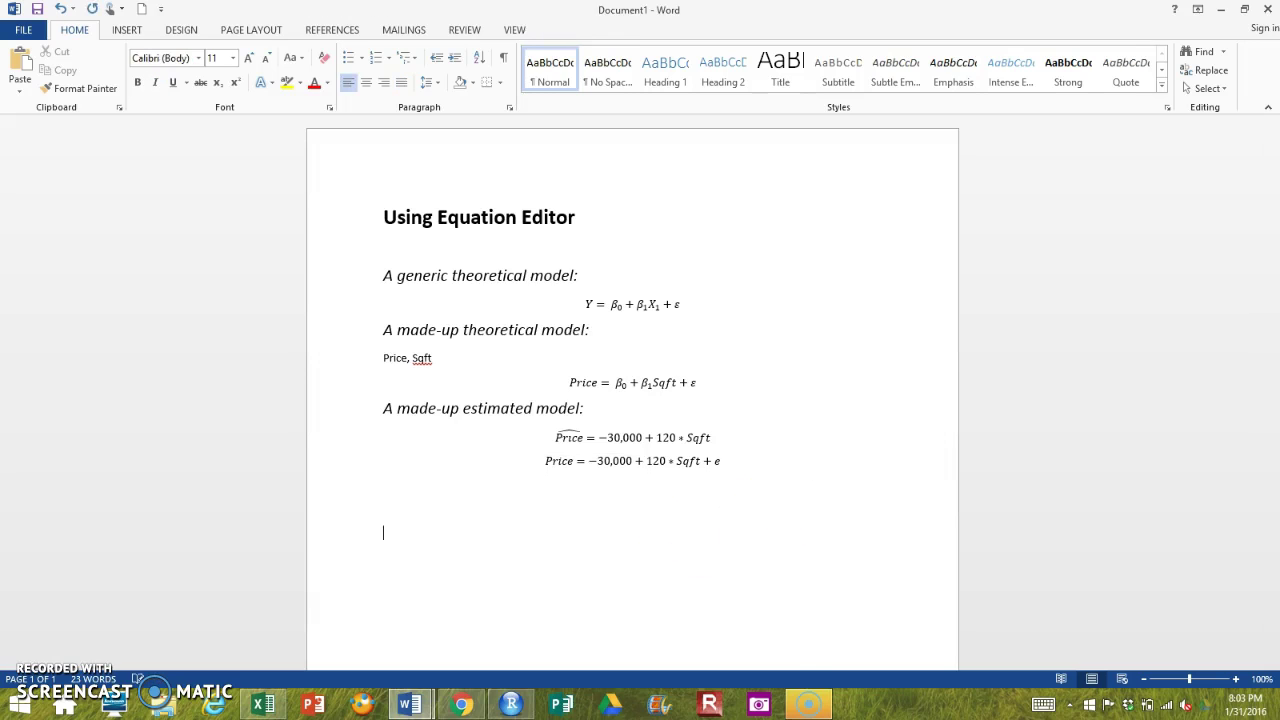
{"action": "key", "text": "ctrl+v"}
{"action": "key", "text": "ctrl+v"}
{"action": "key", "text": "ctrl+z"}
Add two more copies of the generic equation on separate lines beneath the first copy
{"action": "left_click", "coordinate": [783, 558]}
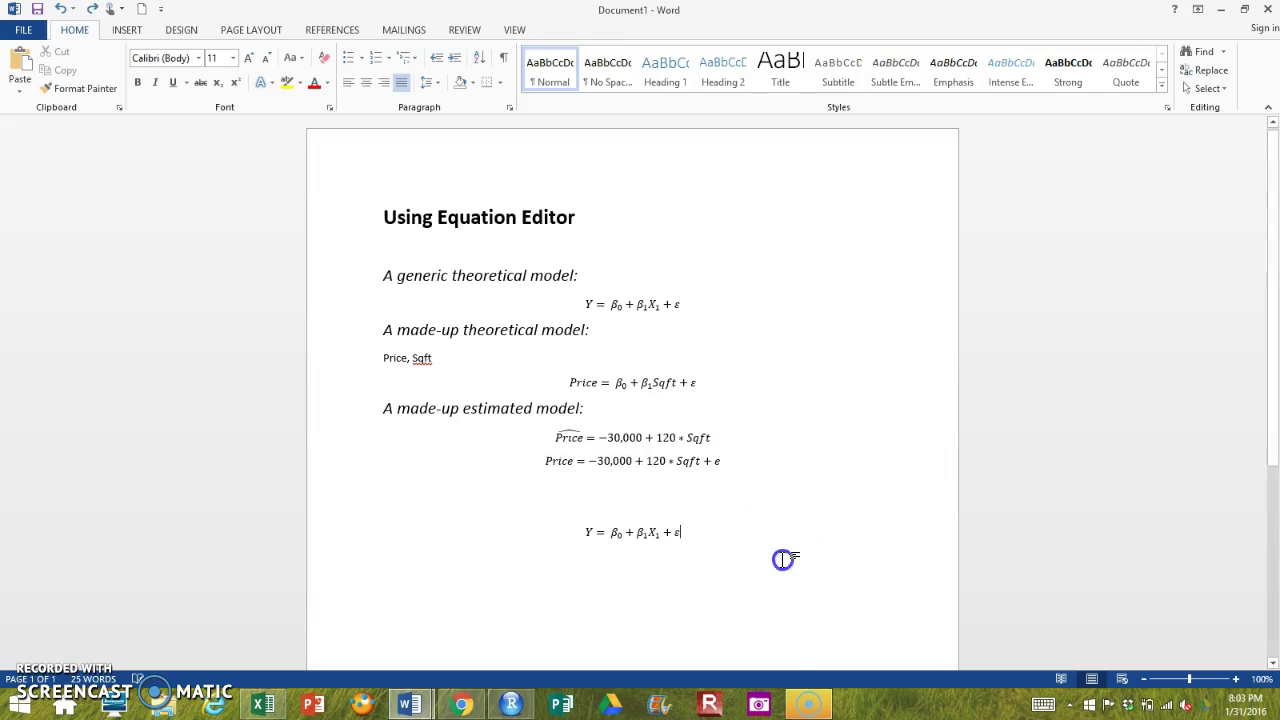
{"action": "key", "text": "ctrl+v"}
{"action": "key", "text": "ctrl+v"}
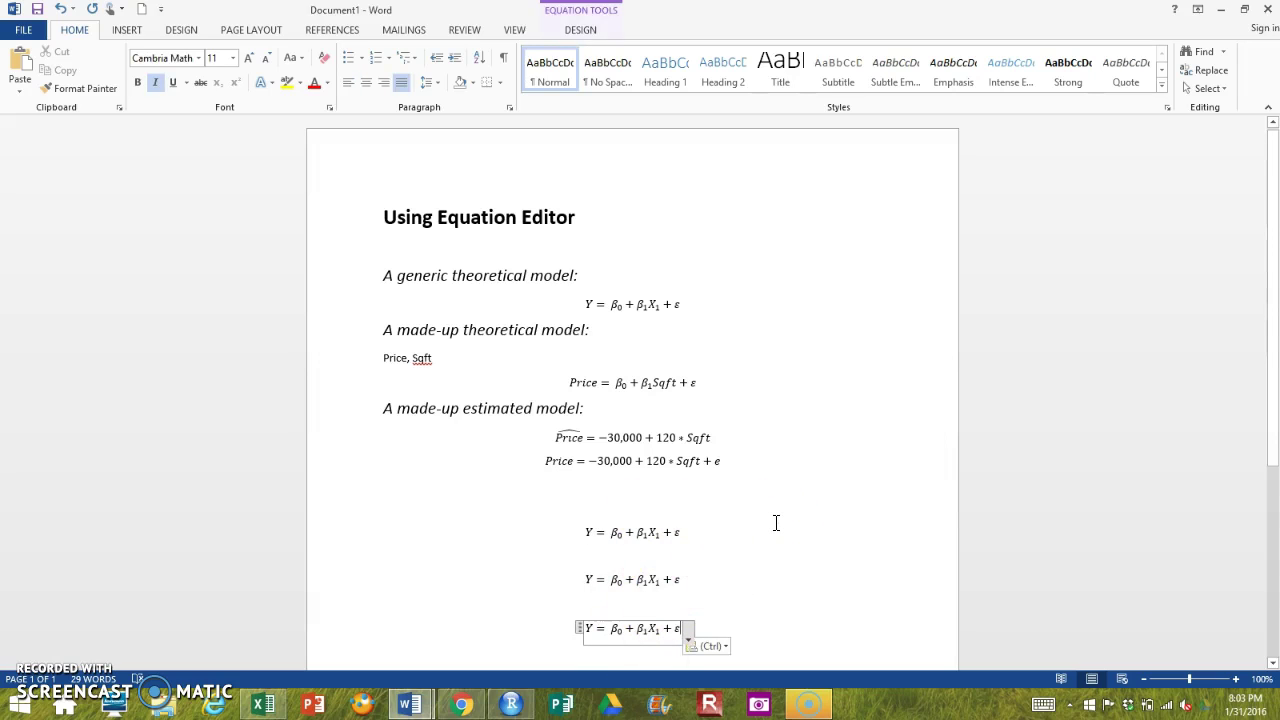
Browse the math symbols and structures available for editing the last copied equation
{"action": "left_click", "coordinate": [578, 29]}
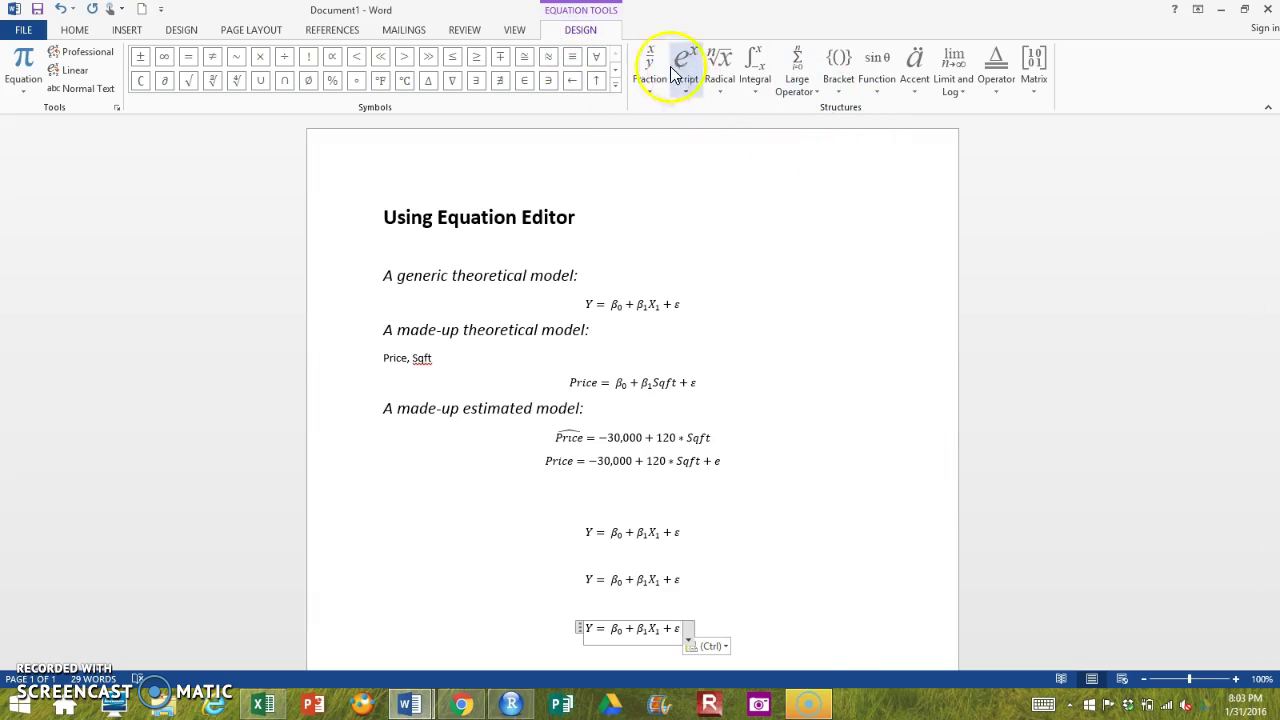
{"action": "left_click", "coordinate": [615, 68]}
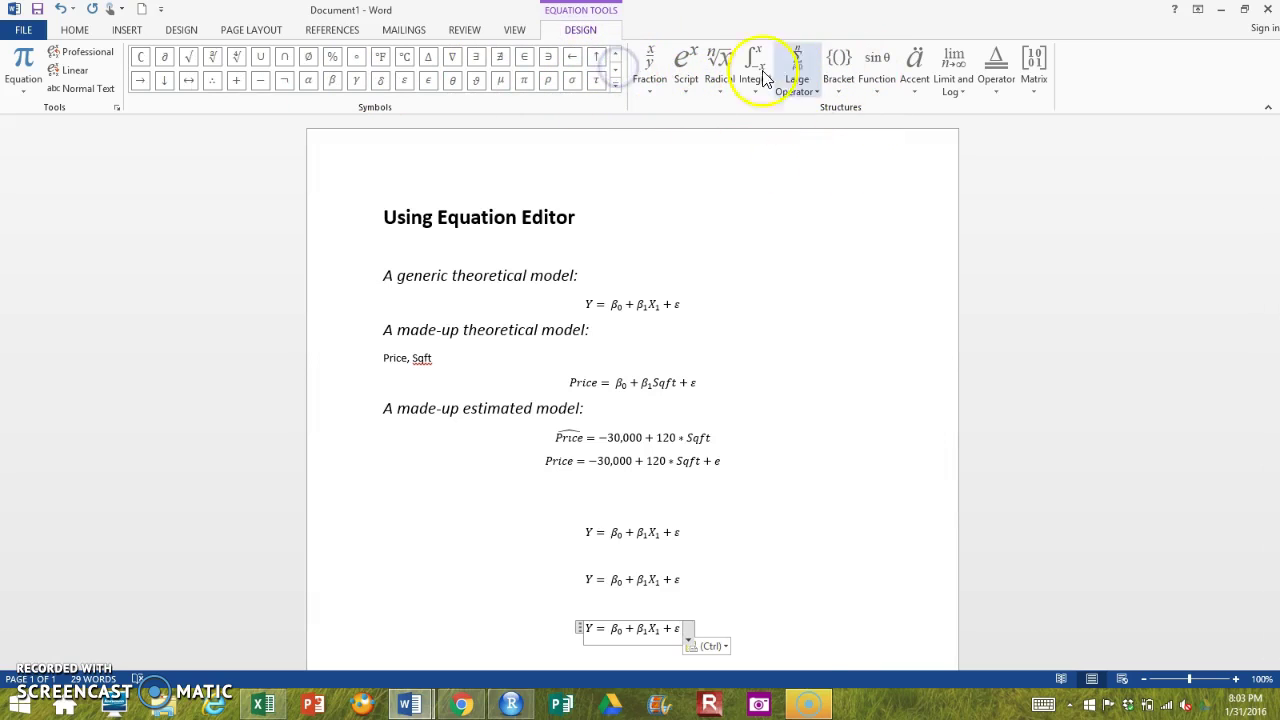